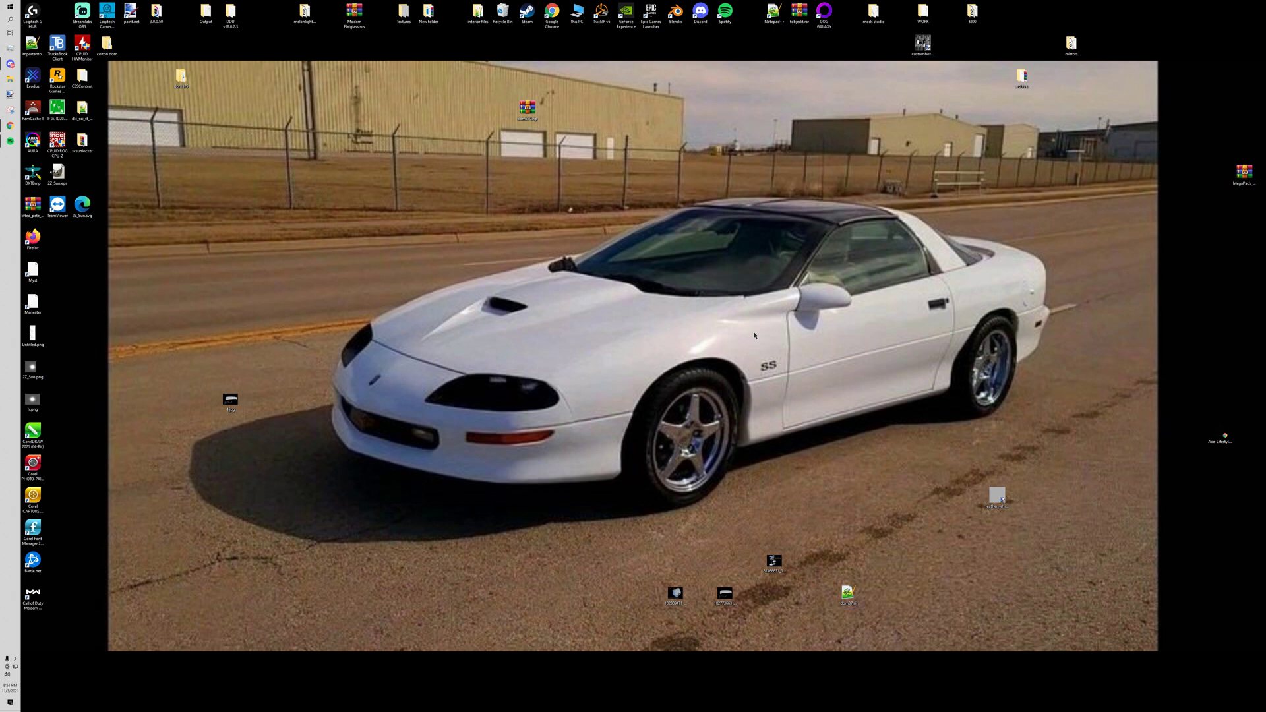
Step: Right-click the empty desktop to bring up the menu offering NVIDIA Control Panel
right_click(634, 196)
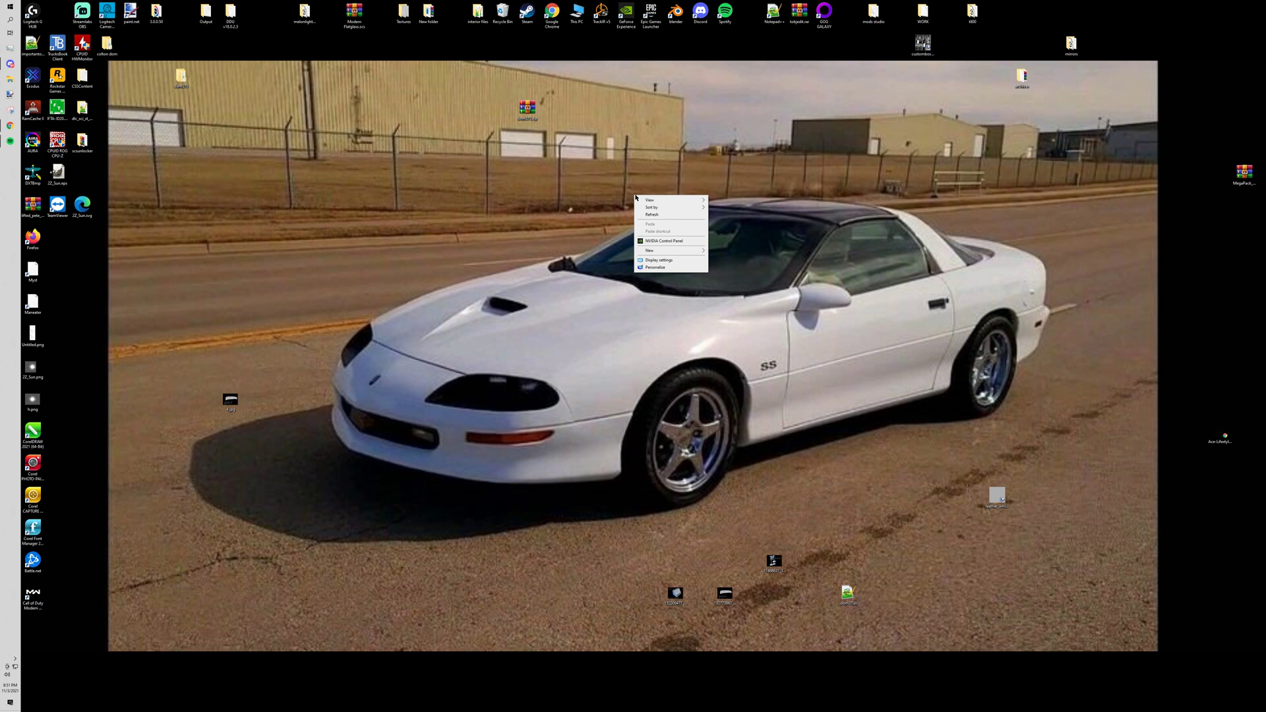
Step: Launch NVIDIA Control Panel from the desktop menu, then bring the desktop menu up again
left_click(665, 241)
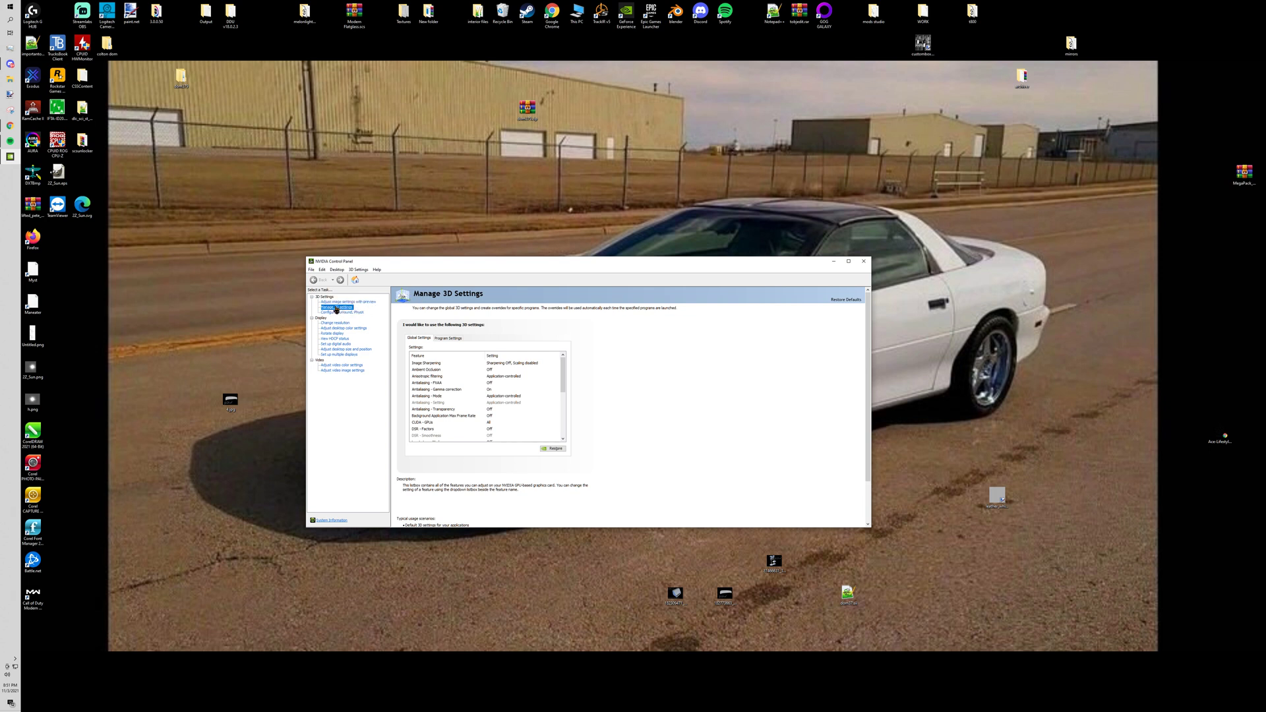
right_click(410, 188)
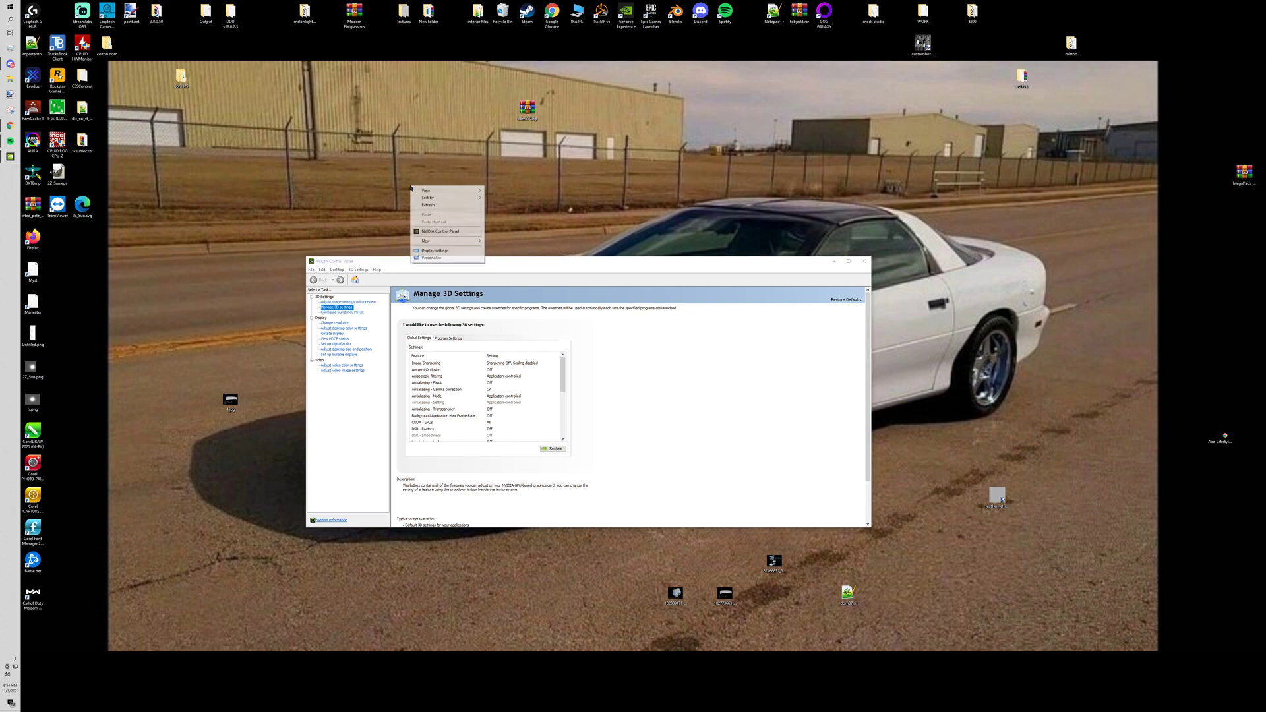
Step: Set Windows display scaling to 300%, then minimise Settings and move the NVIDIA panel up-left
left_click(435, 250)
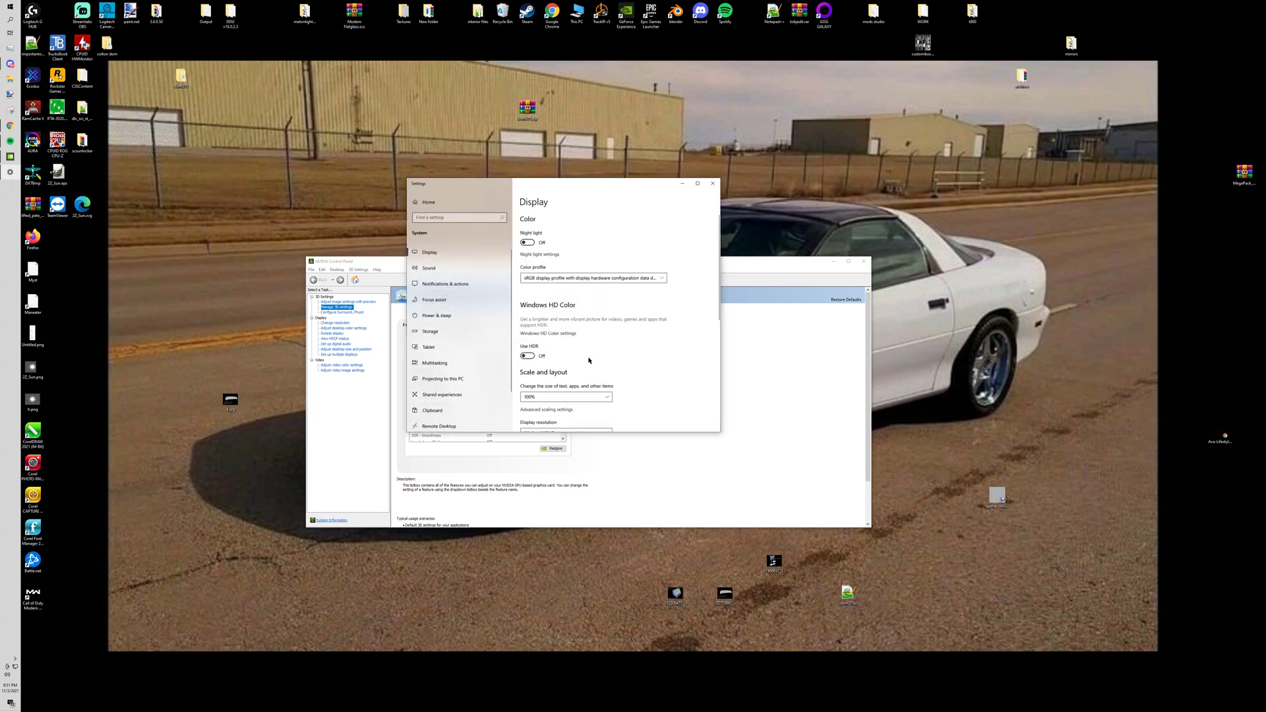
scroll(589, 361, "down", 2)
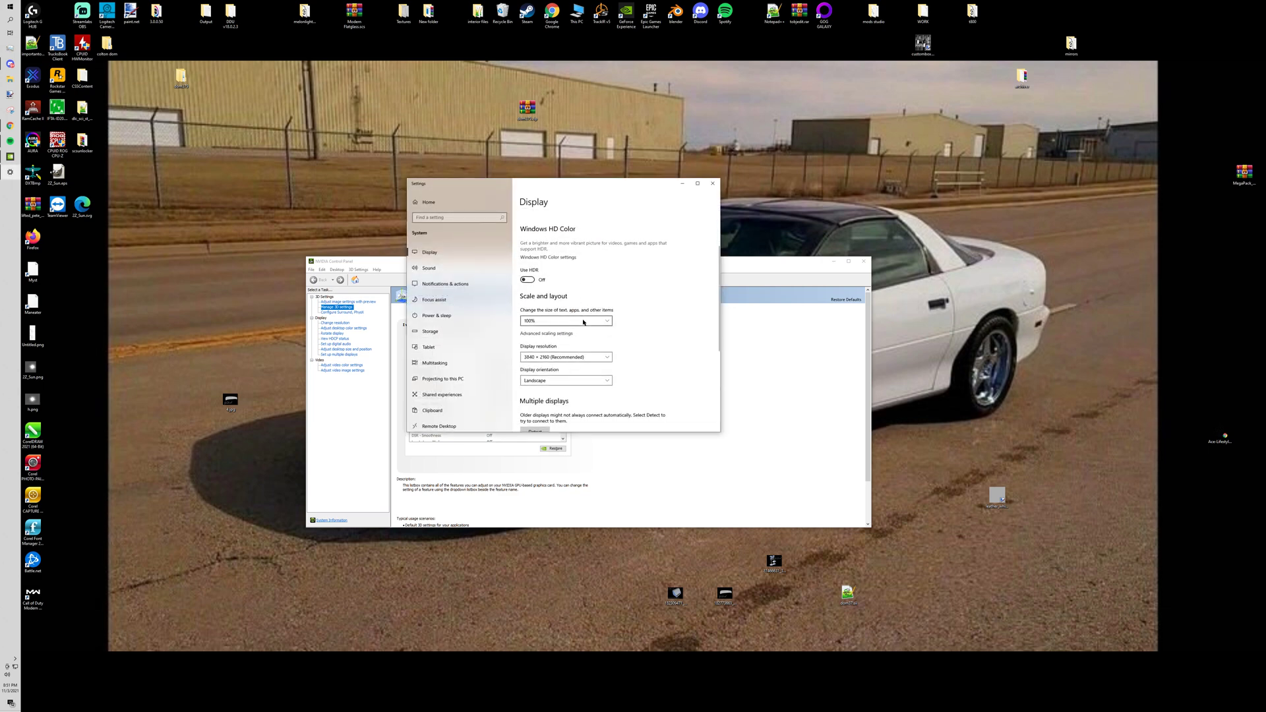
left_click(583, 320)
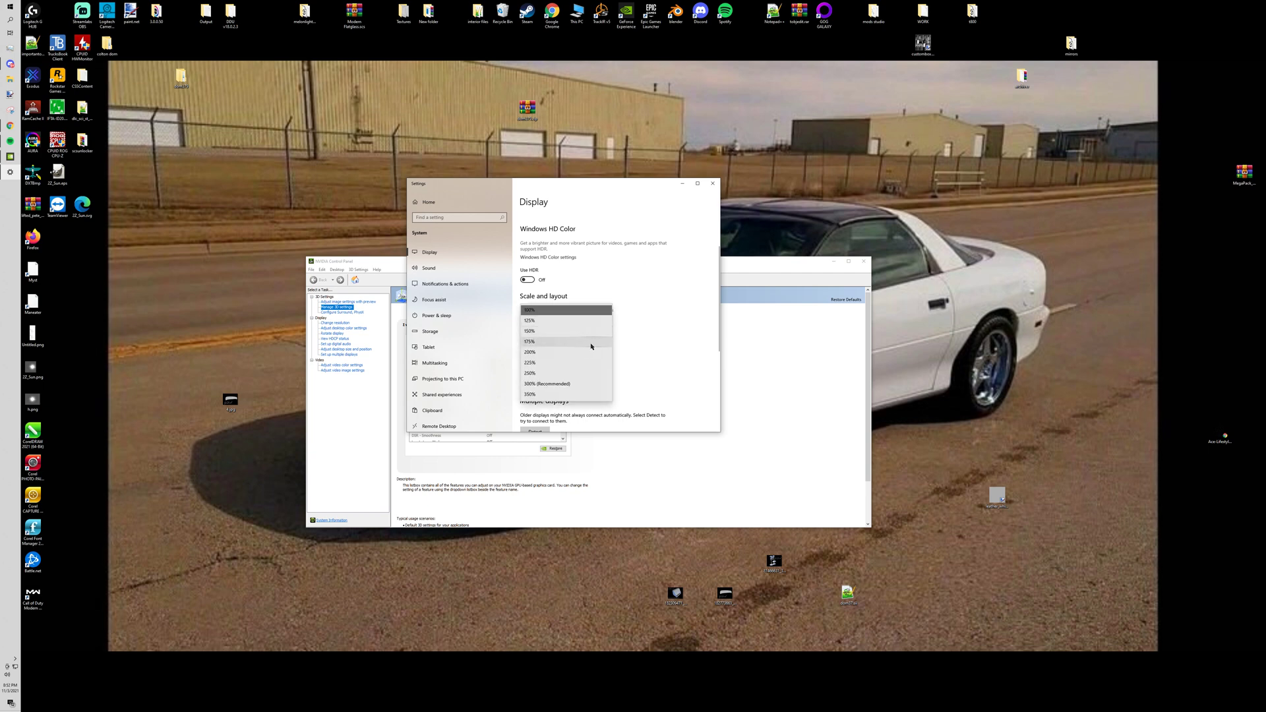
left_click(576, 387)
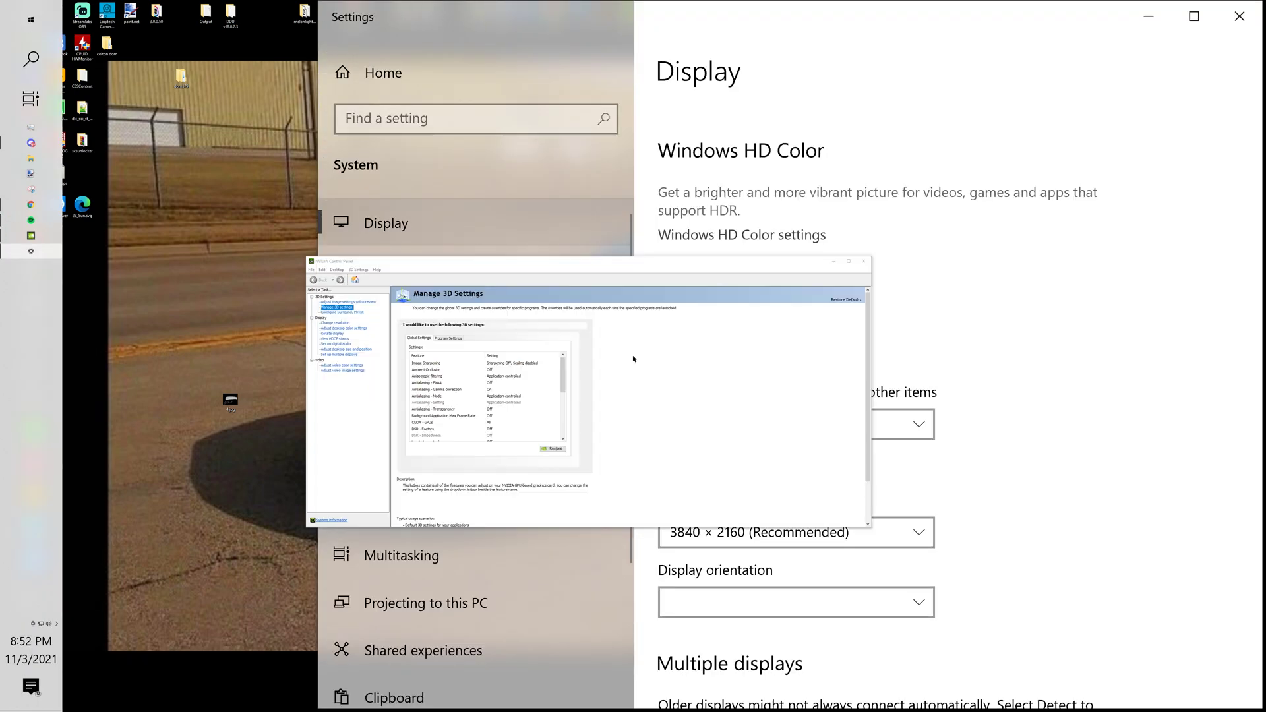
left_click(1129, 30)
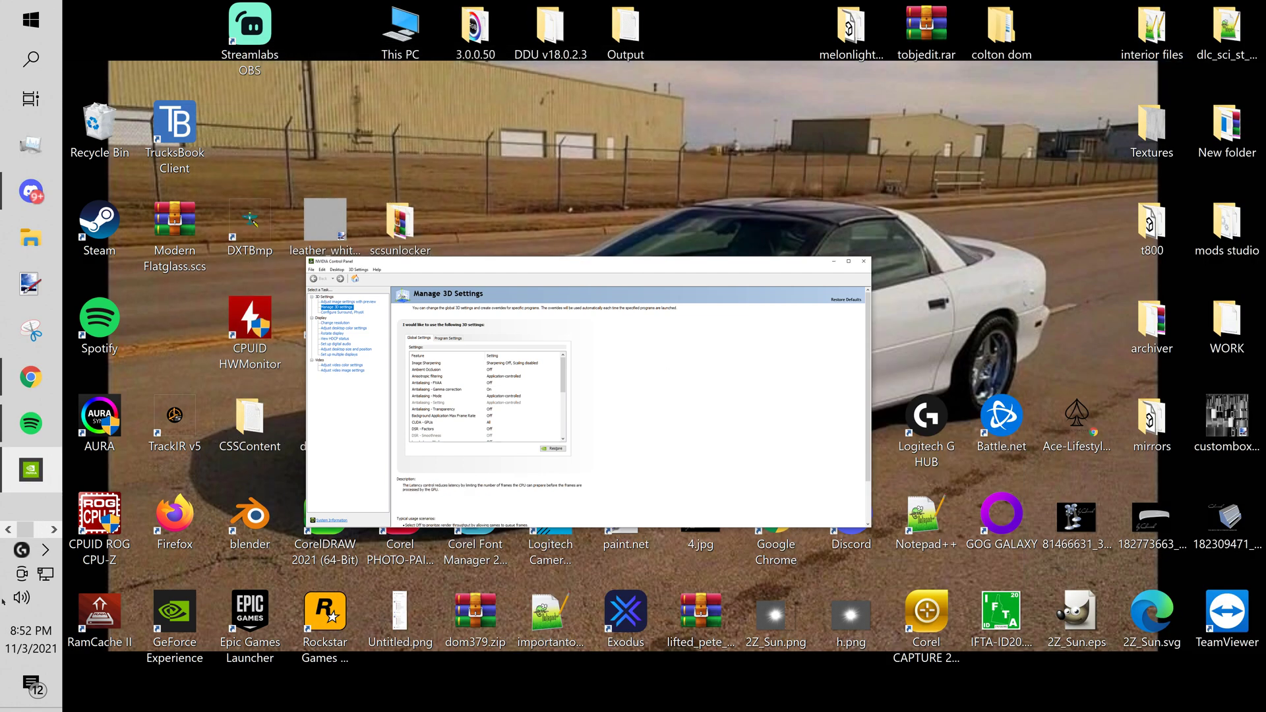
left_click_drag(671, 263, 544, 57)
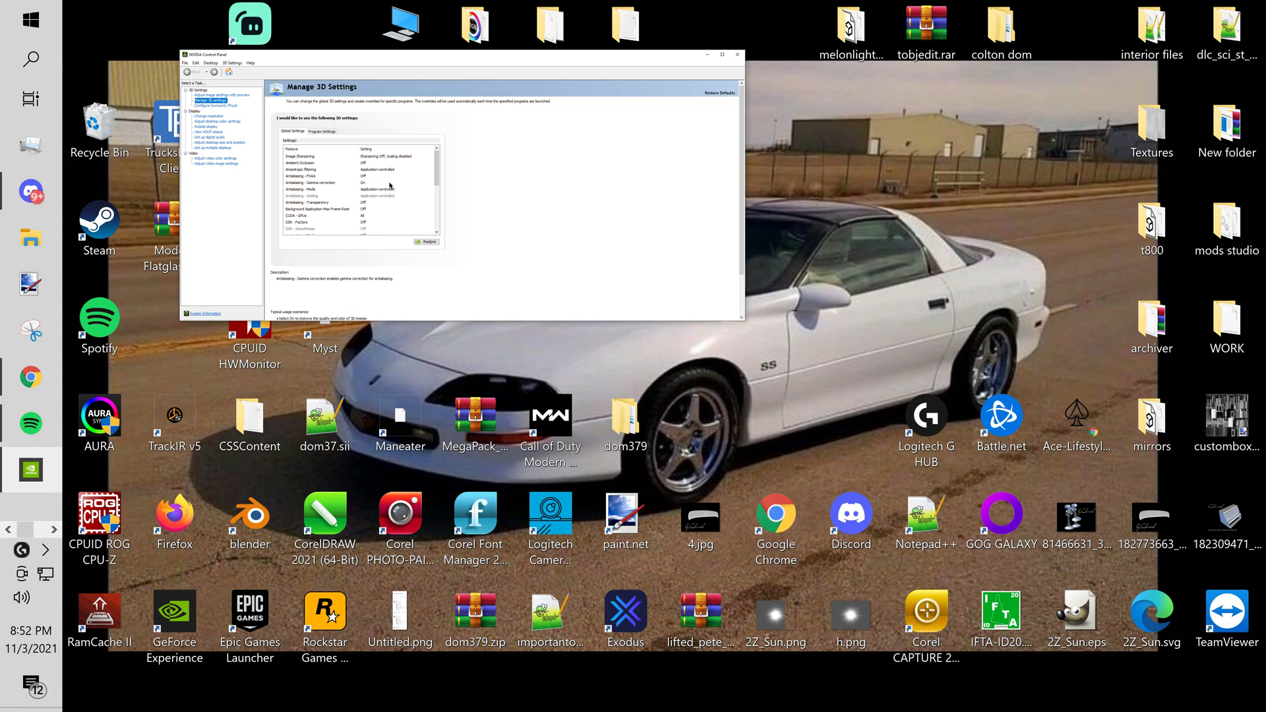
Step: Reopen Display settings, set scaling to 125%, and move the Settings window to the right
right_click(829, 154)
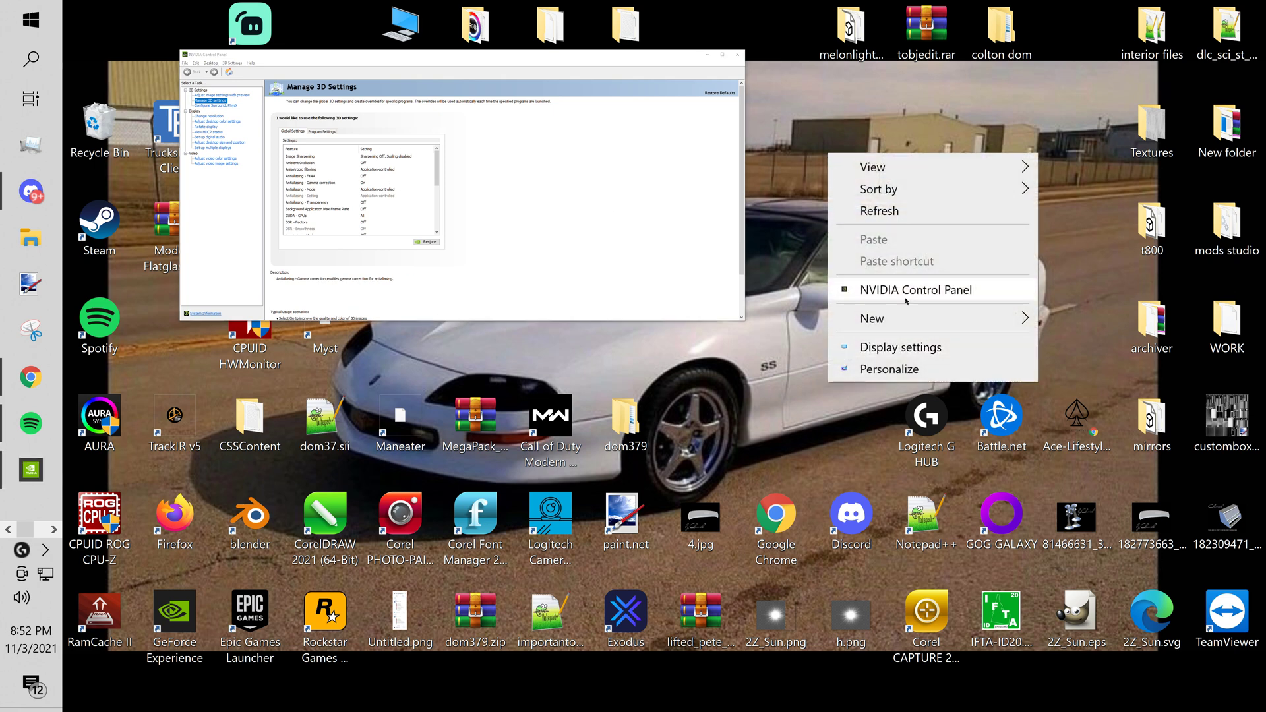
left_click(894, 349)
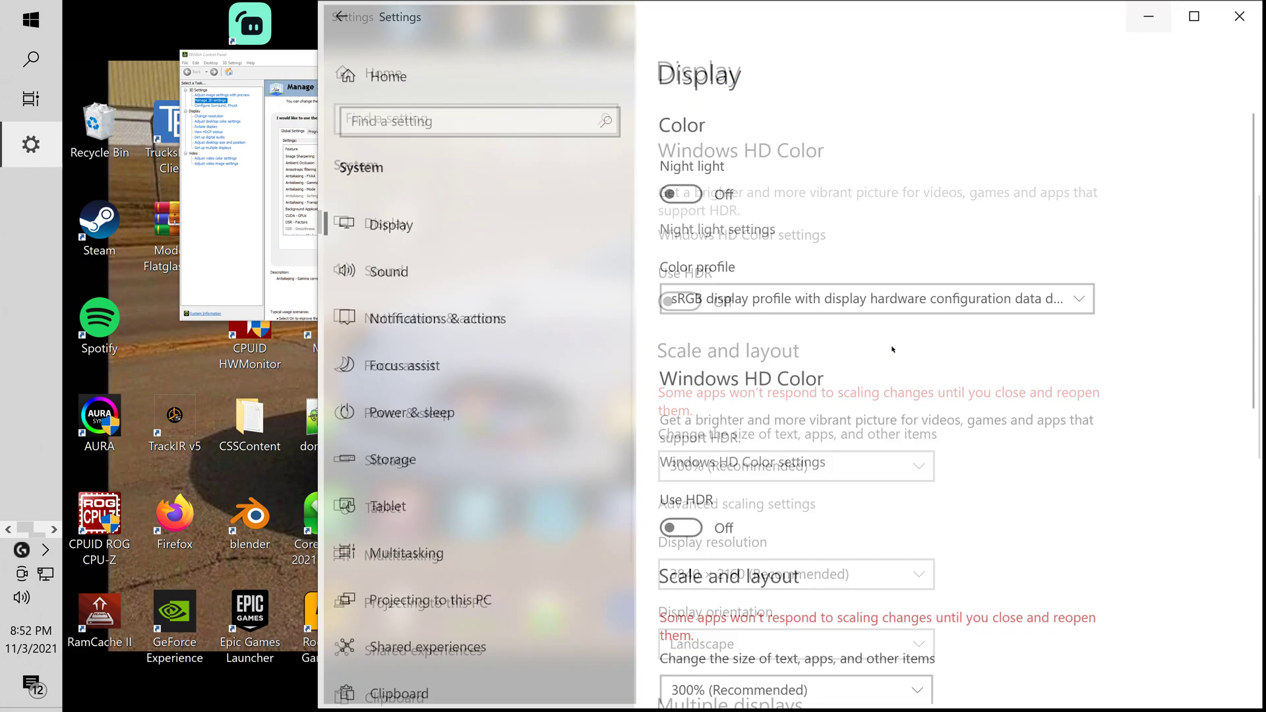
scroll(779, 527, "down", 5)
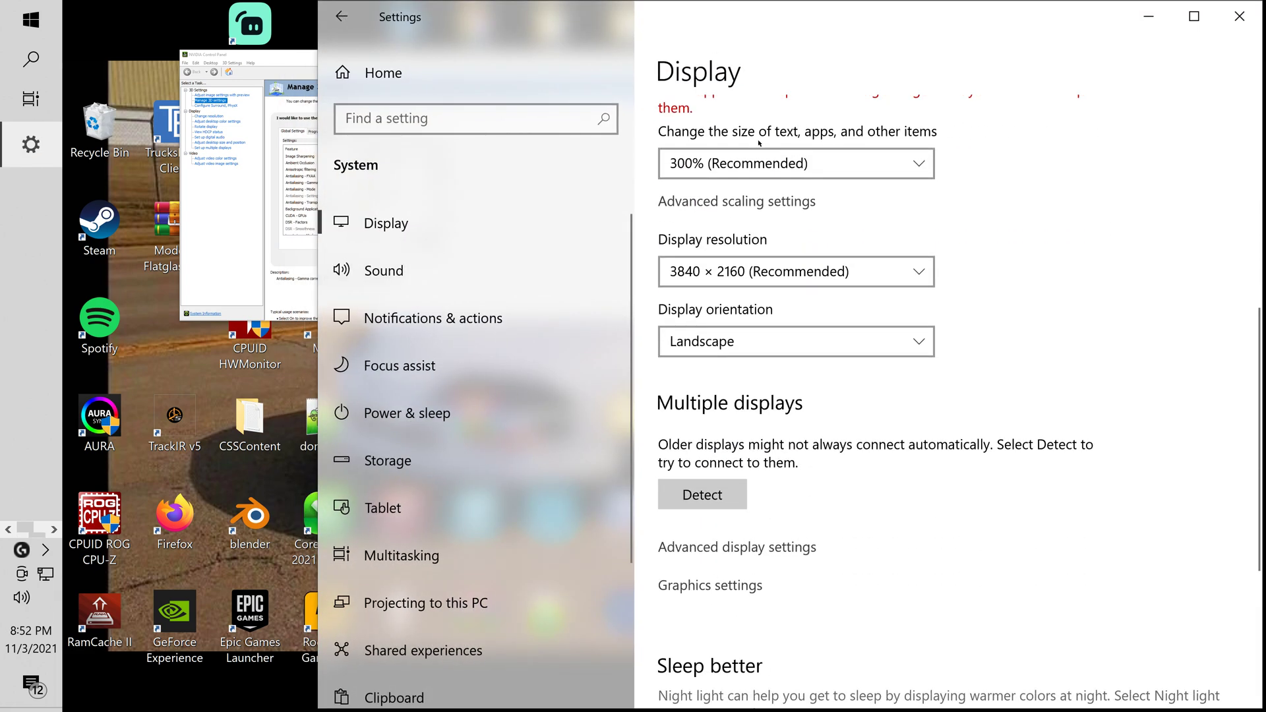
left_click(758, 162)
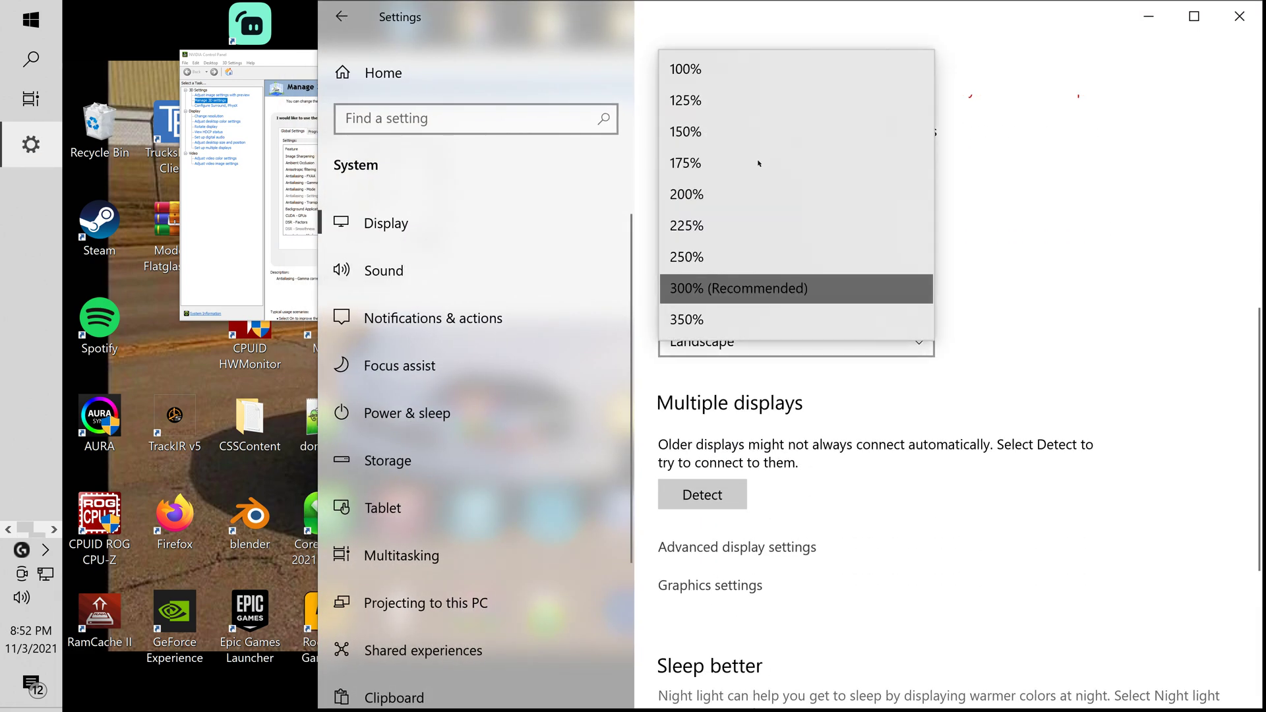
left_click(718, 98)
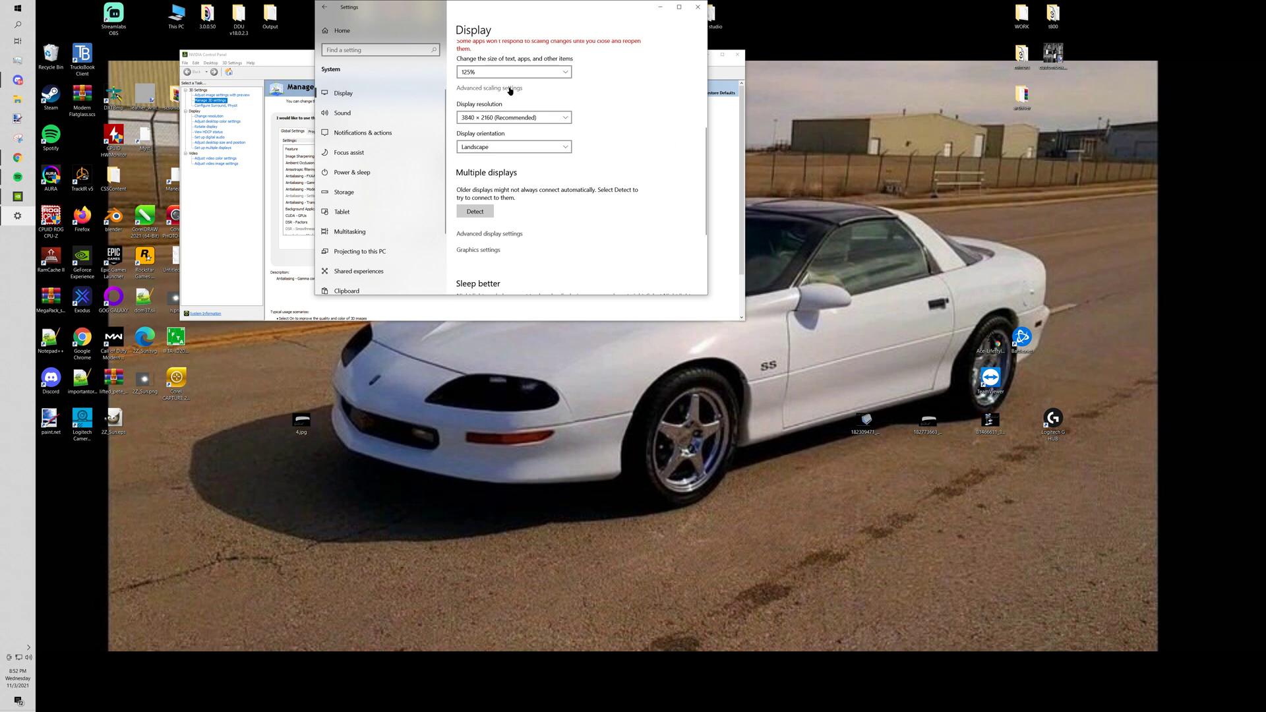
left_click_drag(583, 13, 1067, 93)
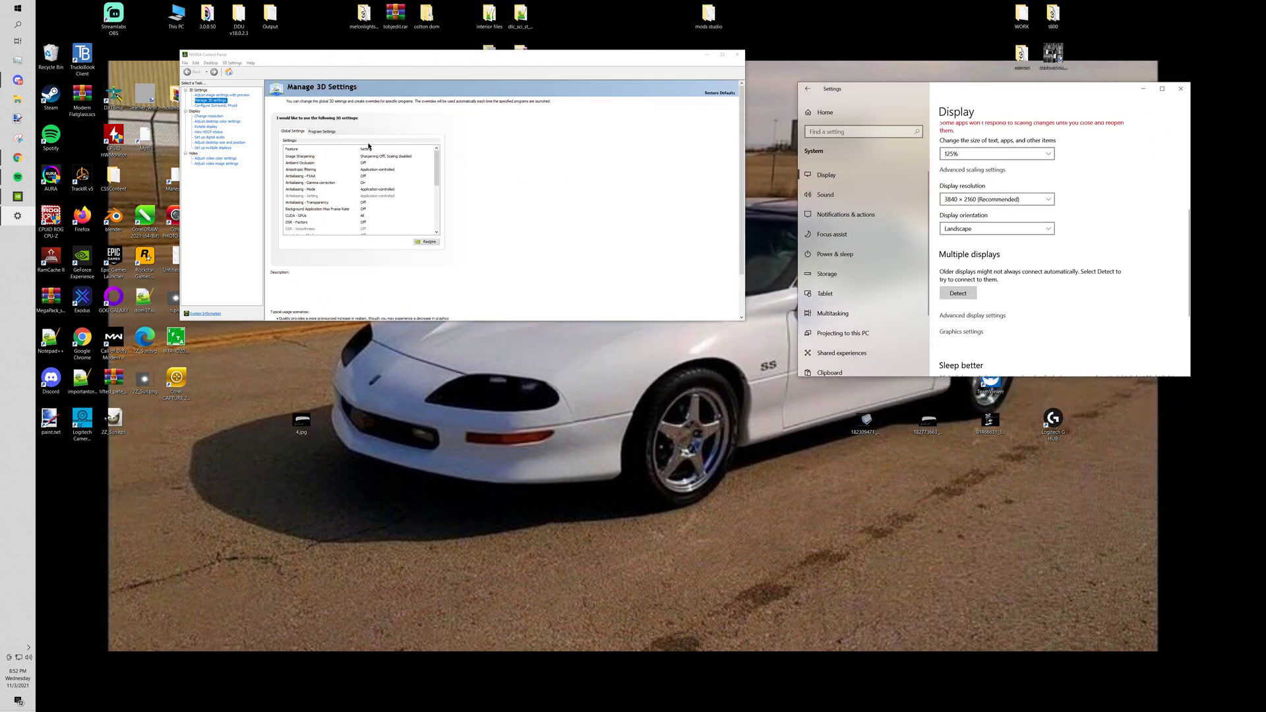
Step: Move the panel down-right, switch to Program Settings and scroll through the programs list
left_click_drag(417, 57, 467, 184)
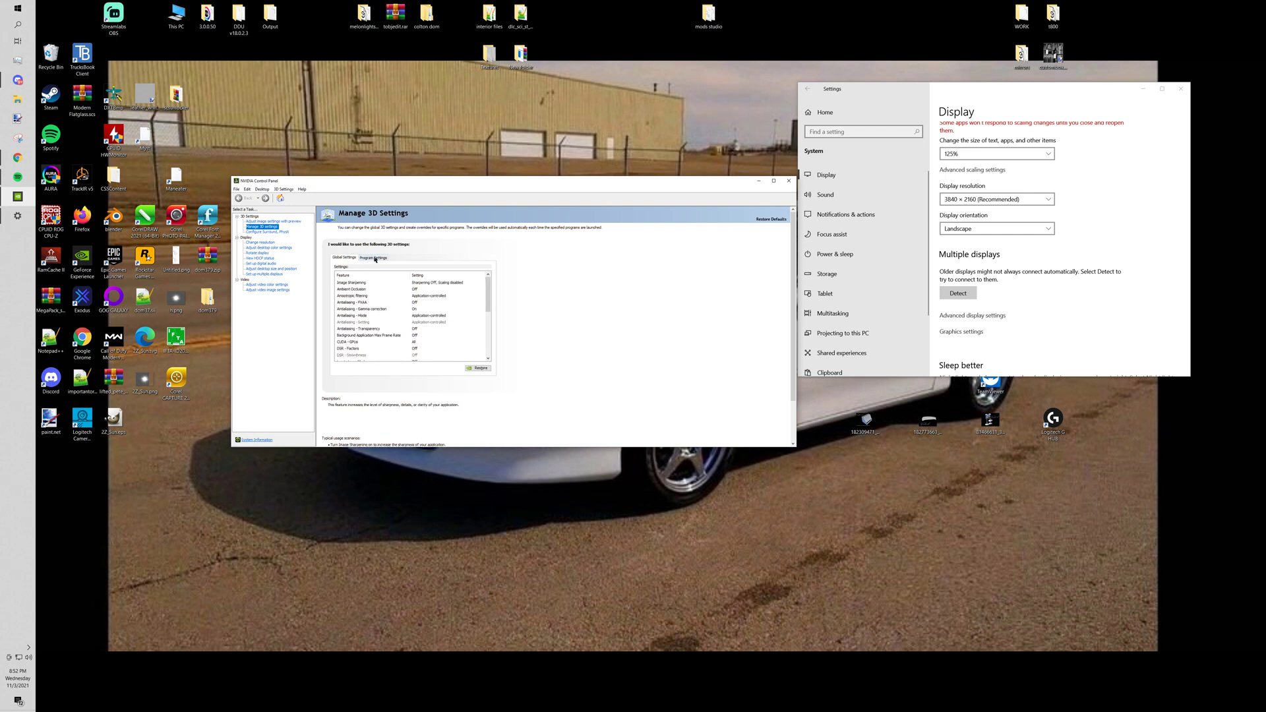
left_click(381, 258)
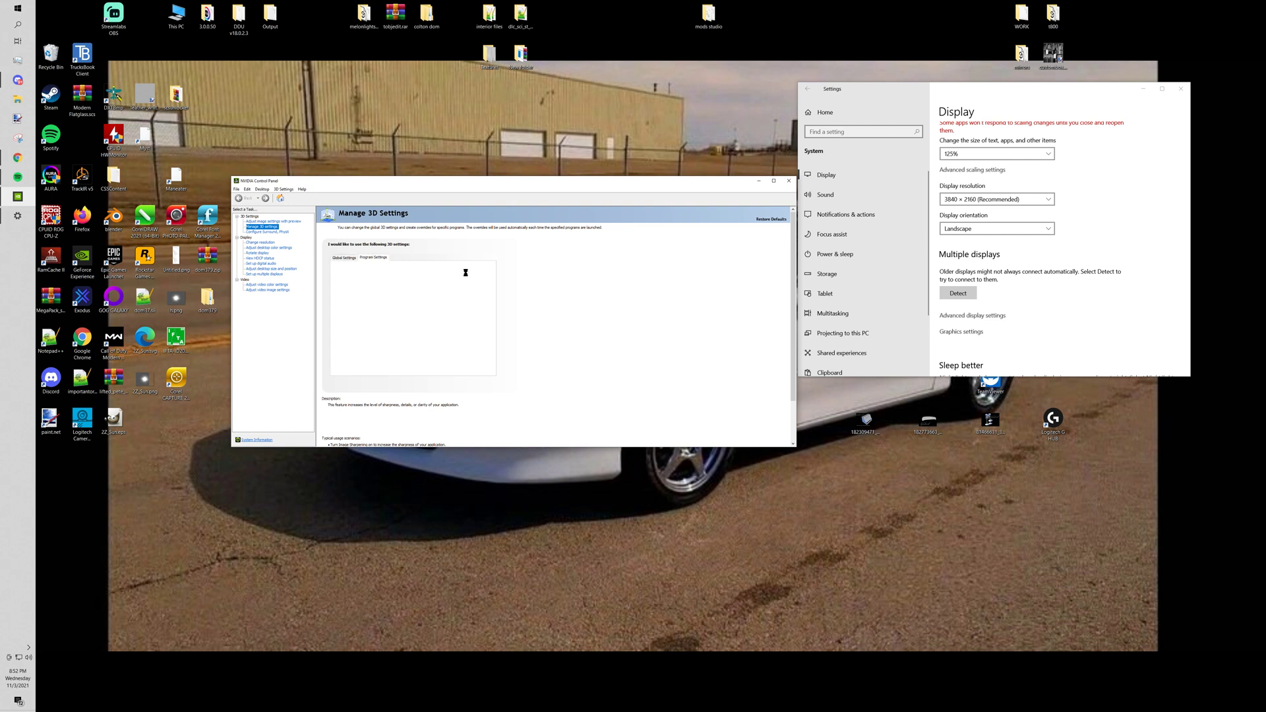
scroll(710, 310, "down", 1)
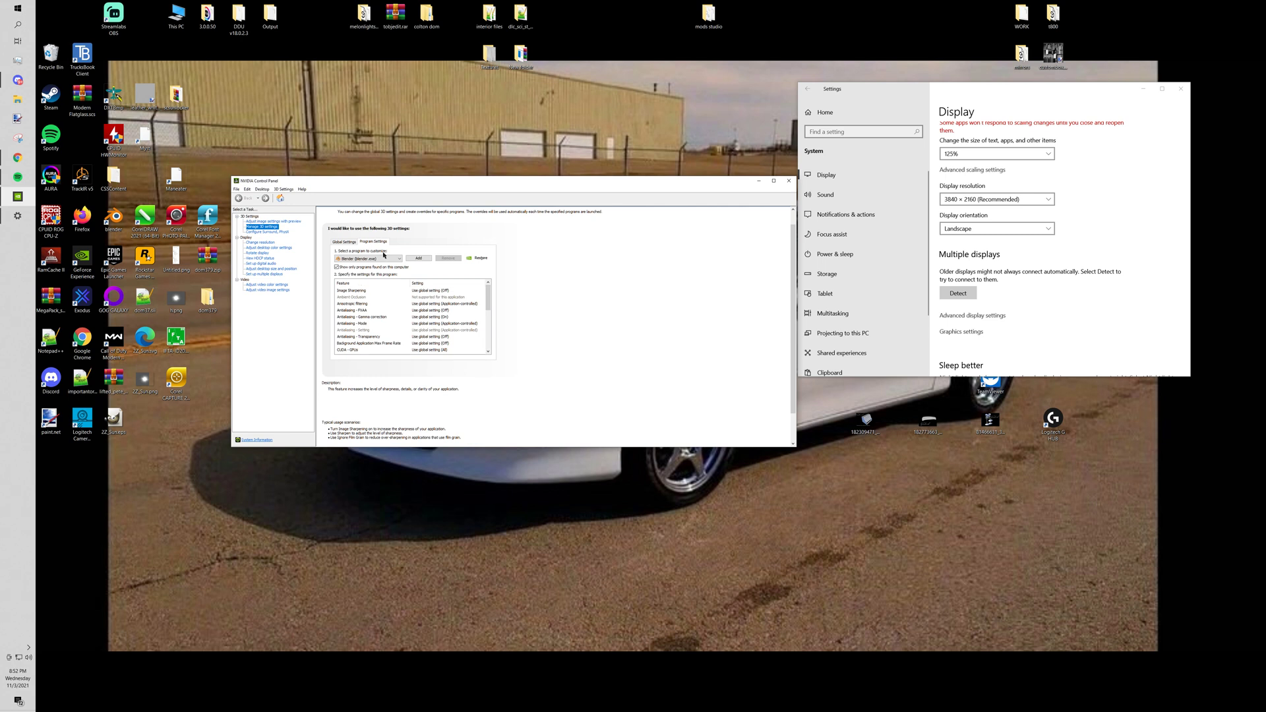
left_click(394, 260)
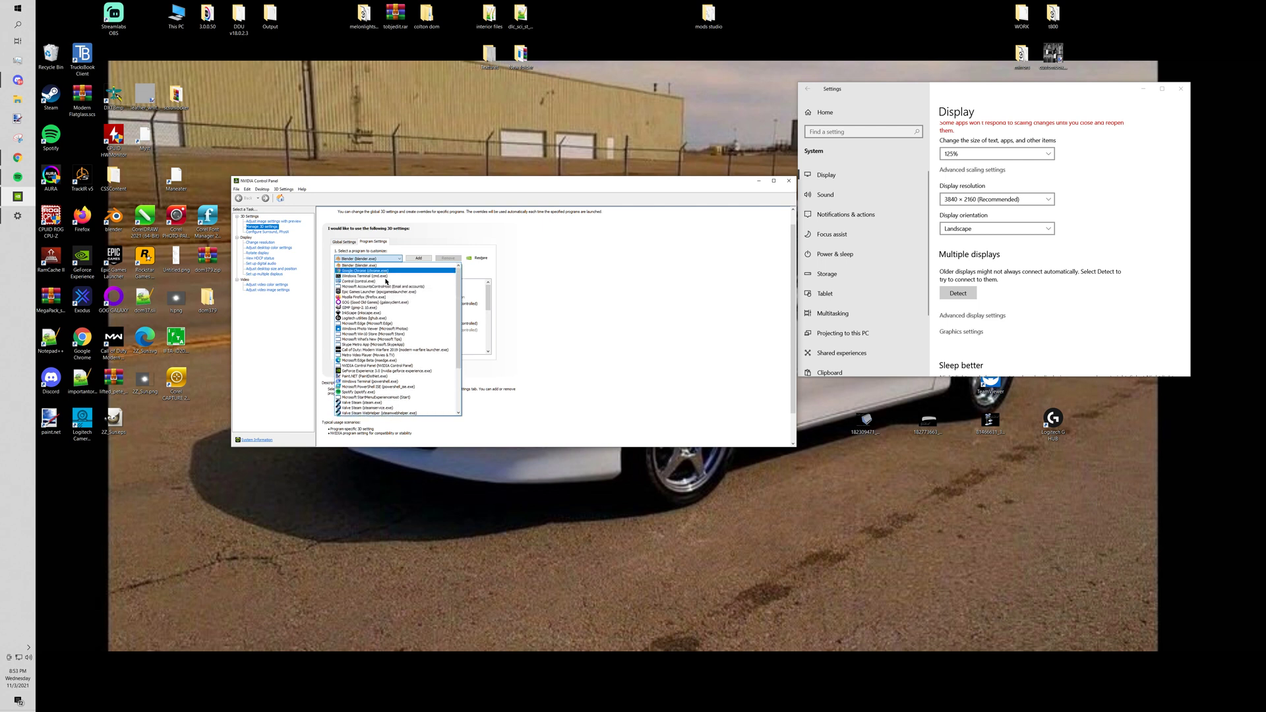
scroll(386, 358, "down", 1)
scroll(386, 358, "down", 11)
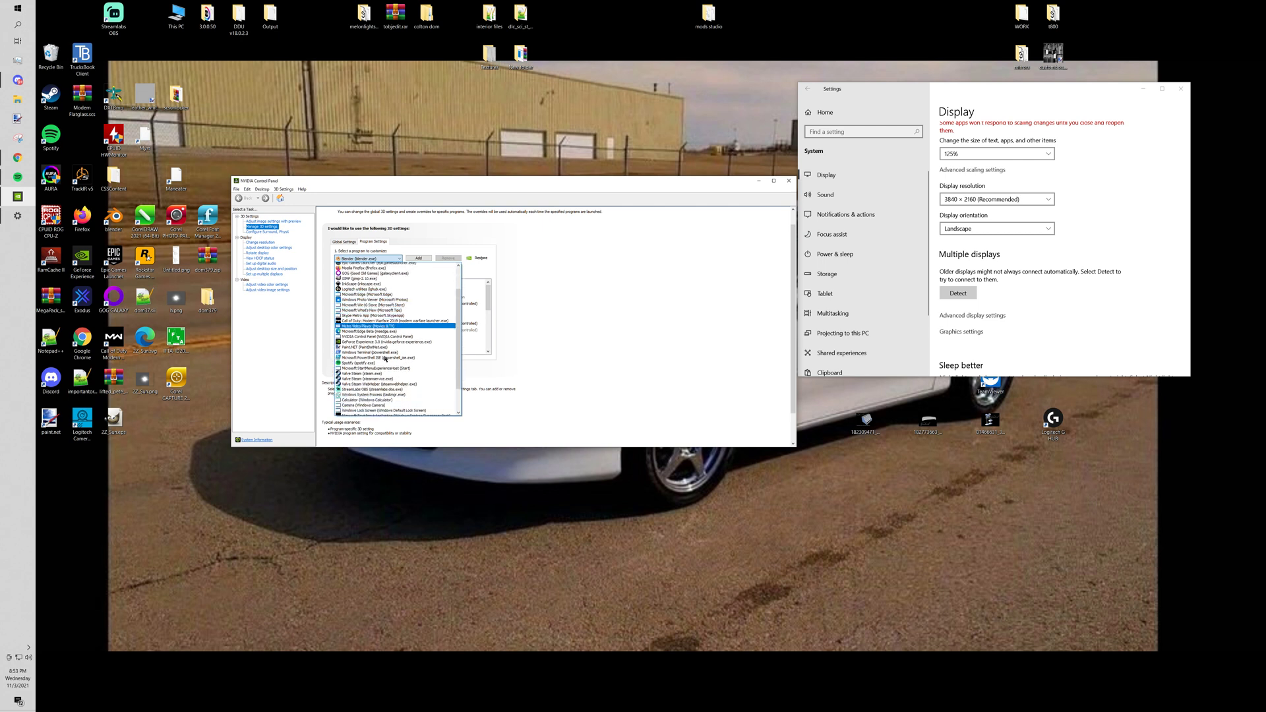
scroll(386, 358, "up", 12)
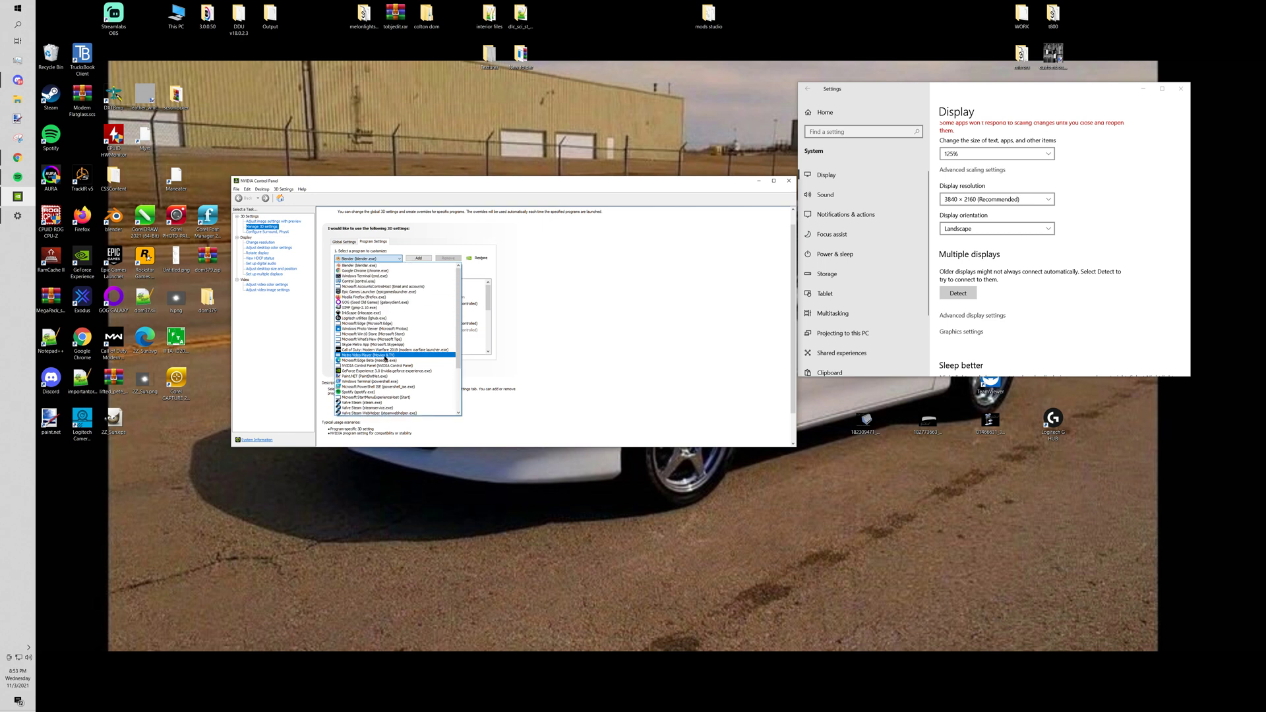
Step: Open the Add program dialog, scroll its list, and launch Browse... to find an executable
left_click(420, 262)
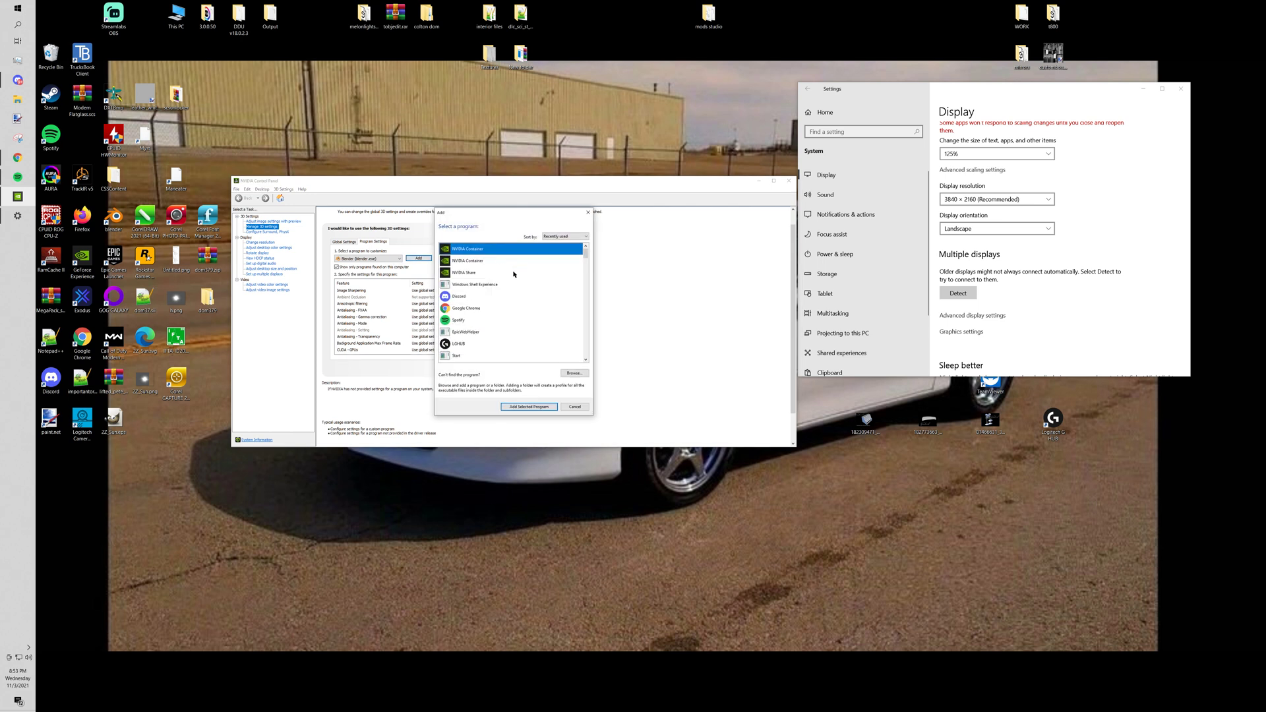
scroll(512, 280, "down", 1)
scroll(511, 285, "down", 4)
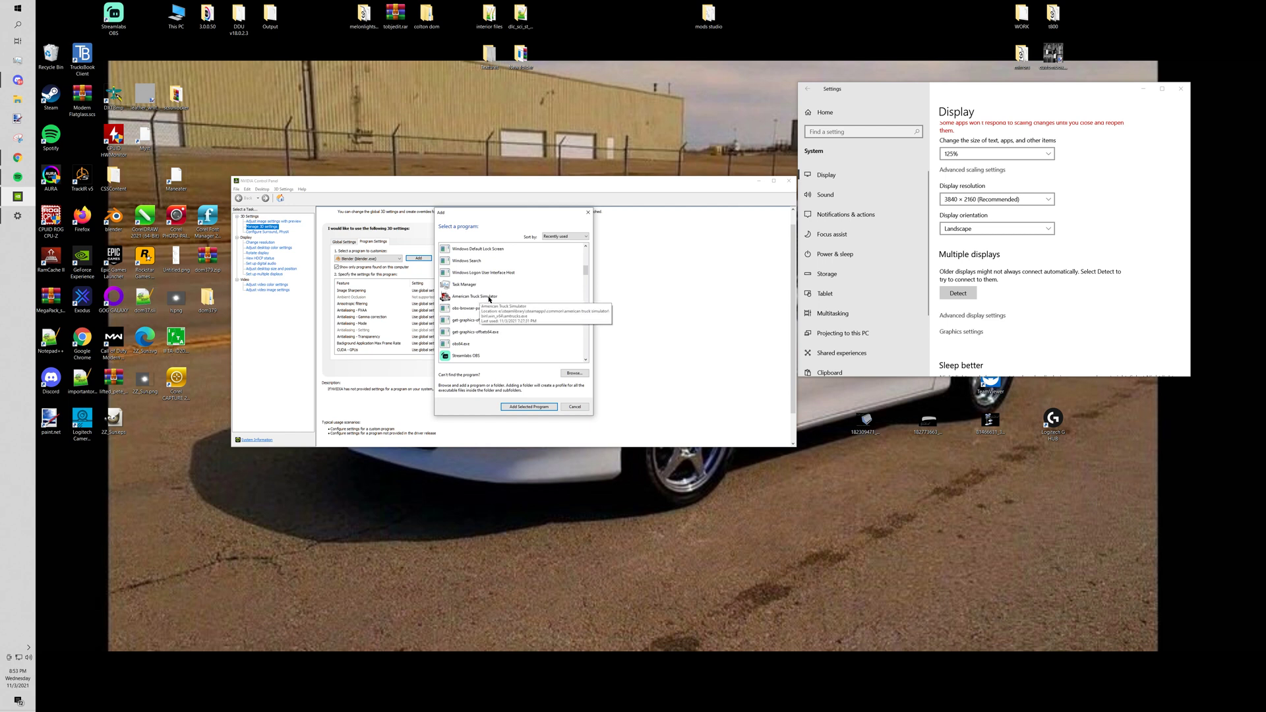
left_click(574, 373)
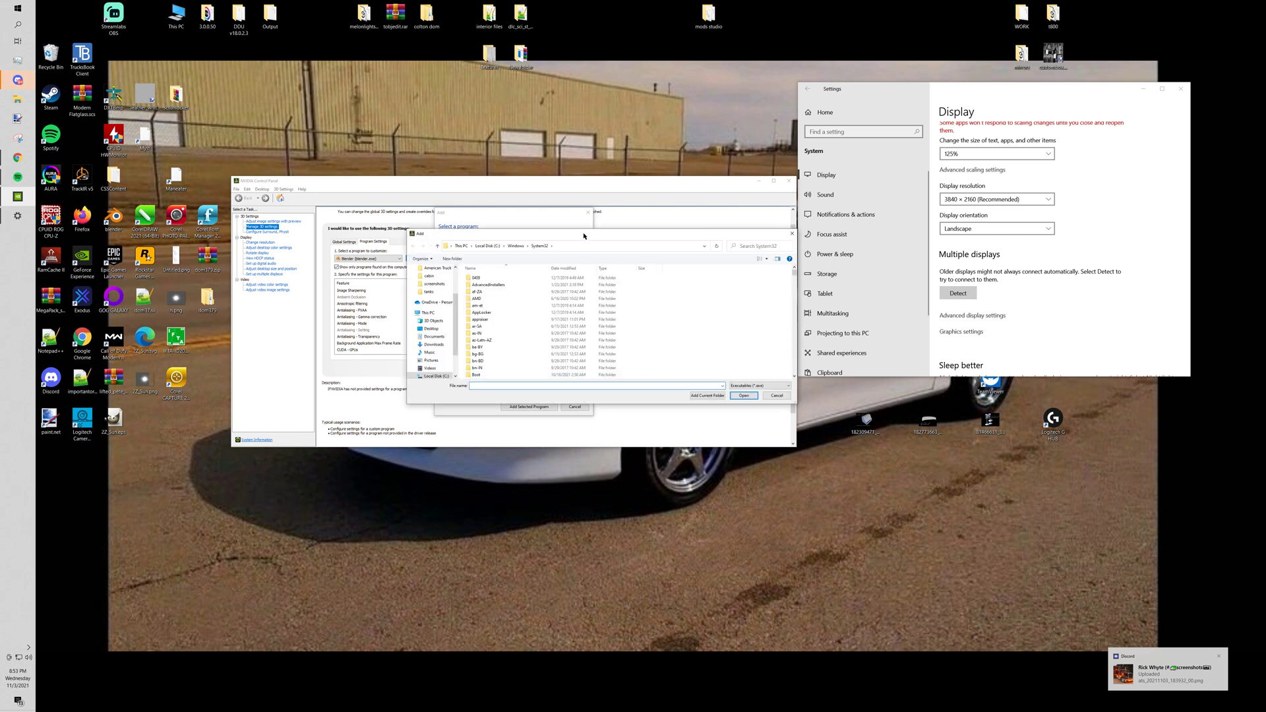
Step: Browse to E:\SteamLibrary\steamapps\common\American Truck Simulator\bin\win_x64, then cancel the file browser
left_click_drag(501, 234, 723, 192)
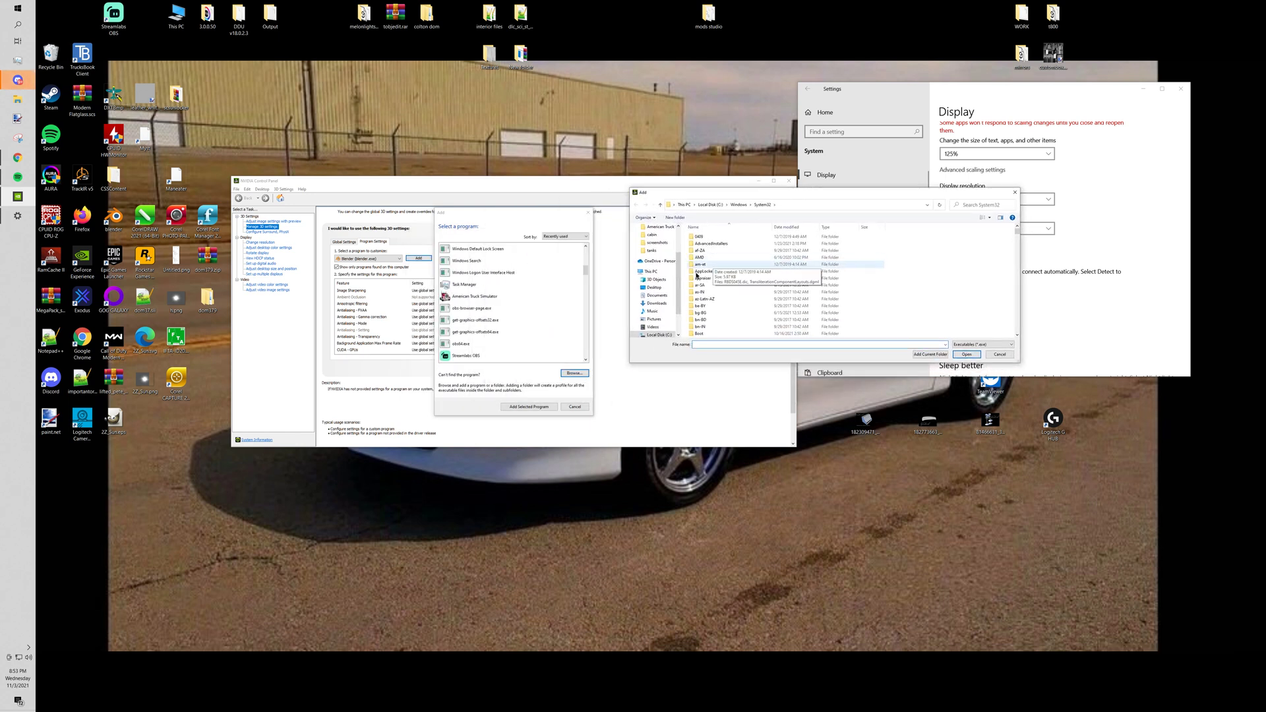
scroll(648, 316, "down", 2)
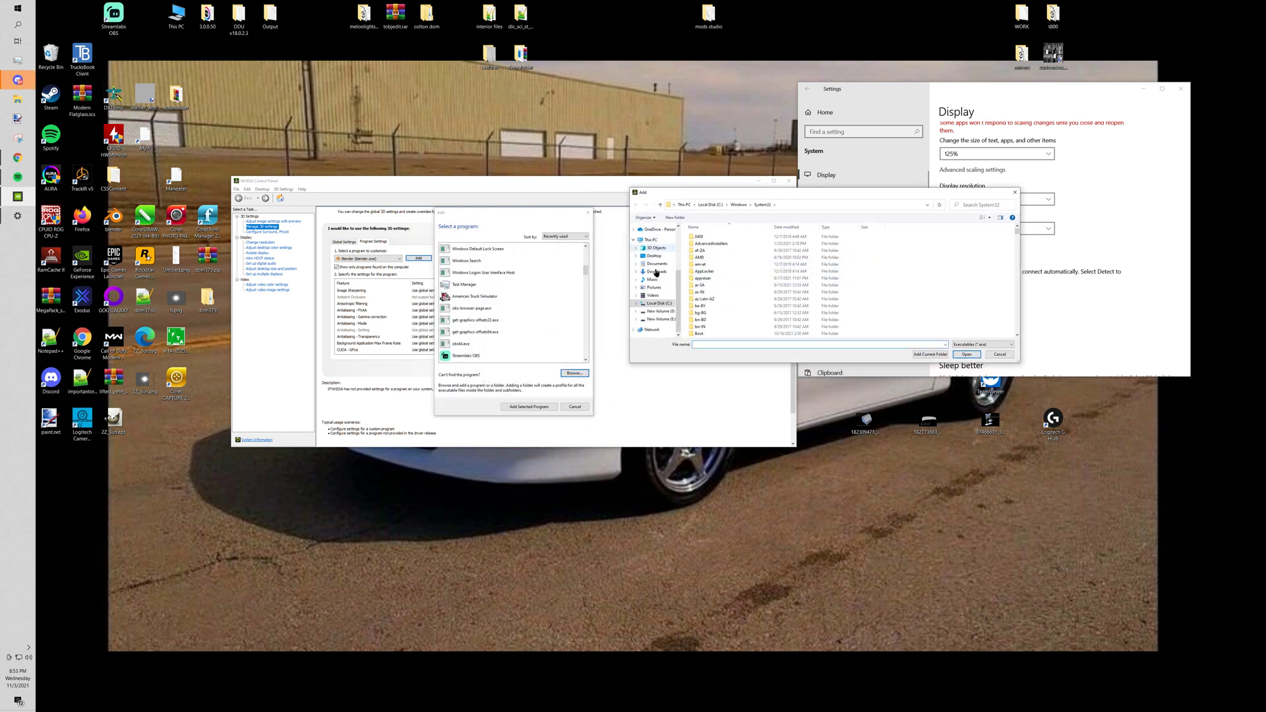
left_click(665, 320)
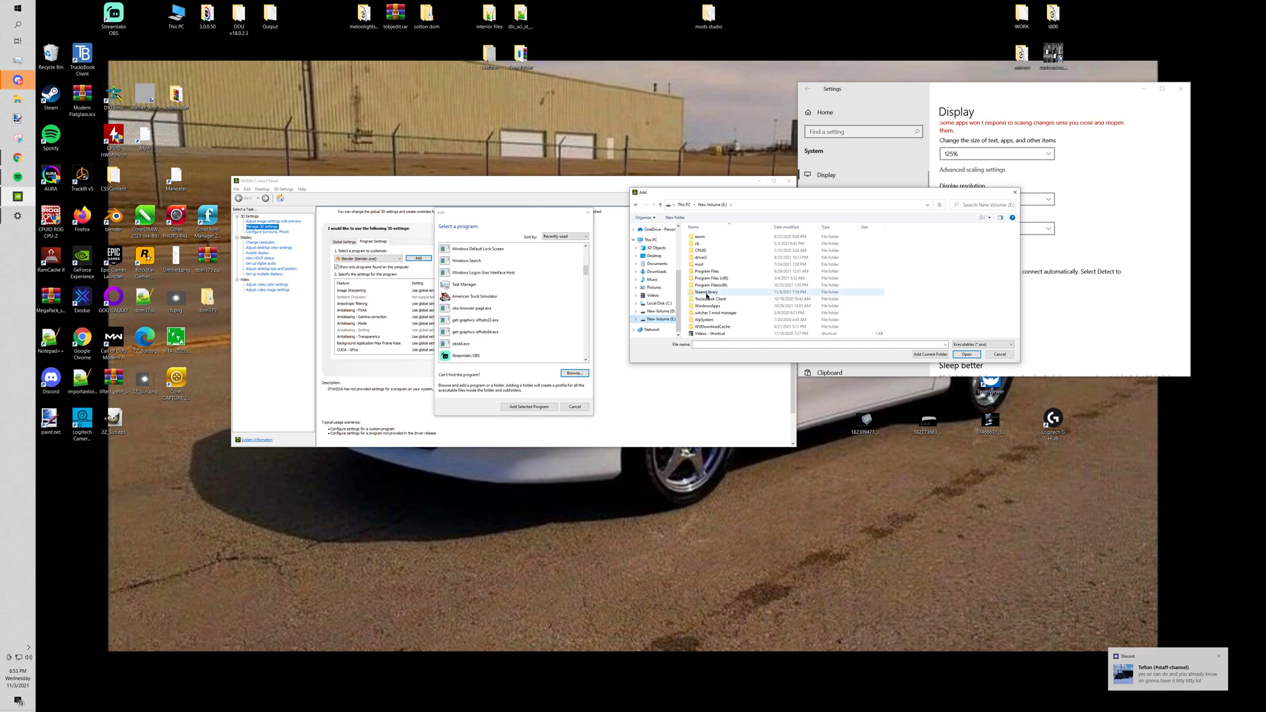
double_click(707, 292)
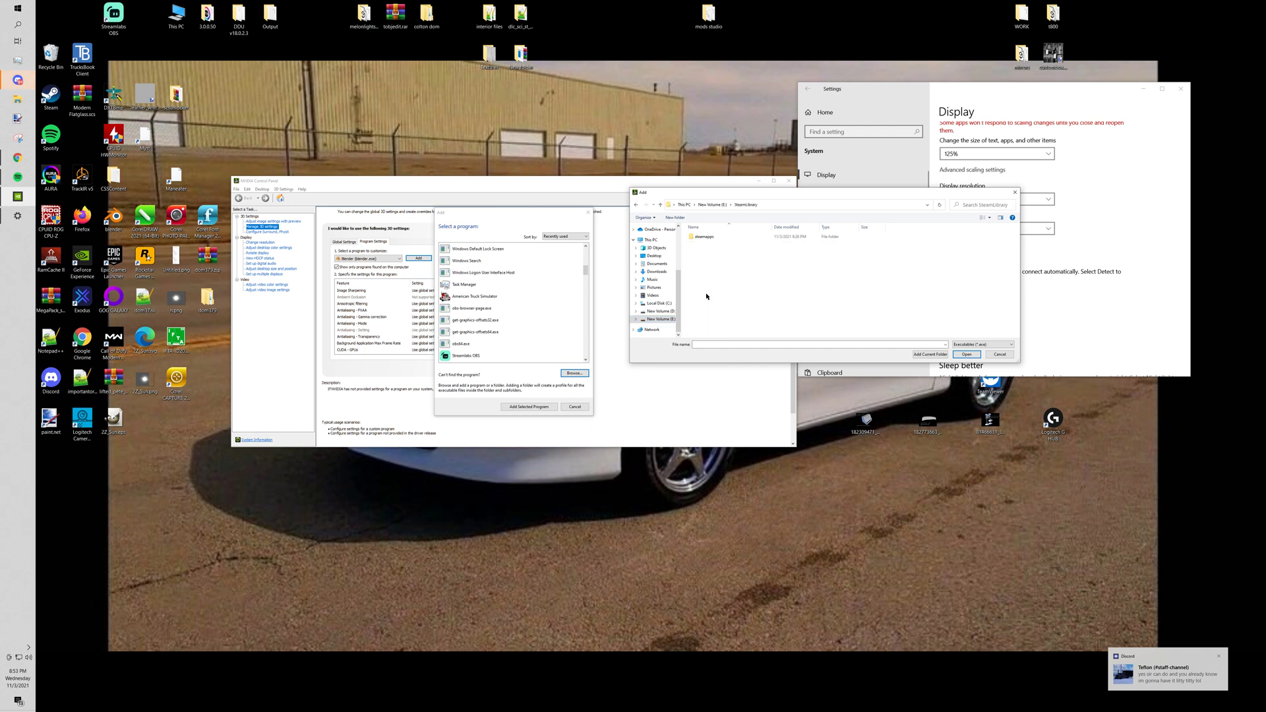
double_click(708, 239)
double_click(714, 239)
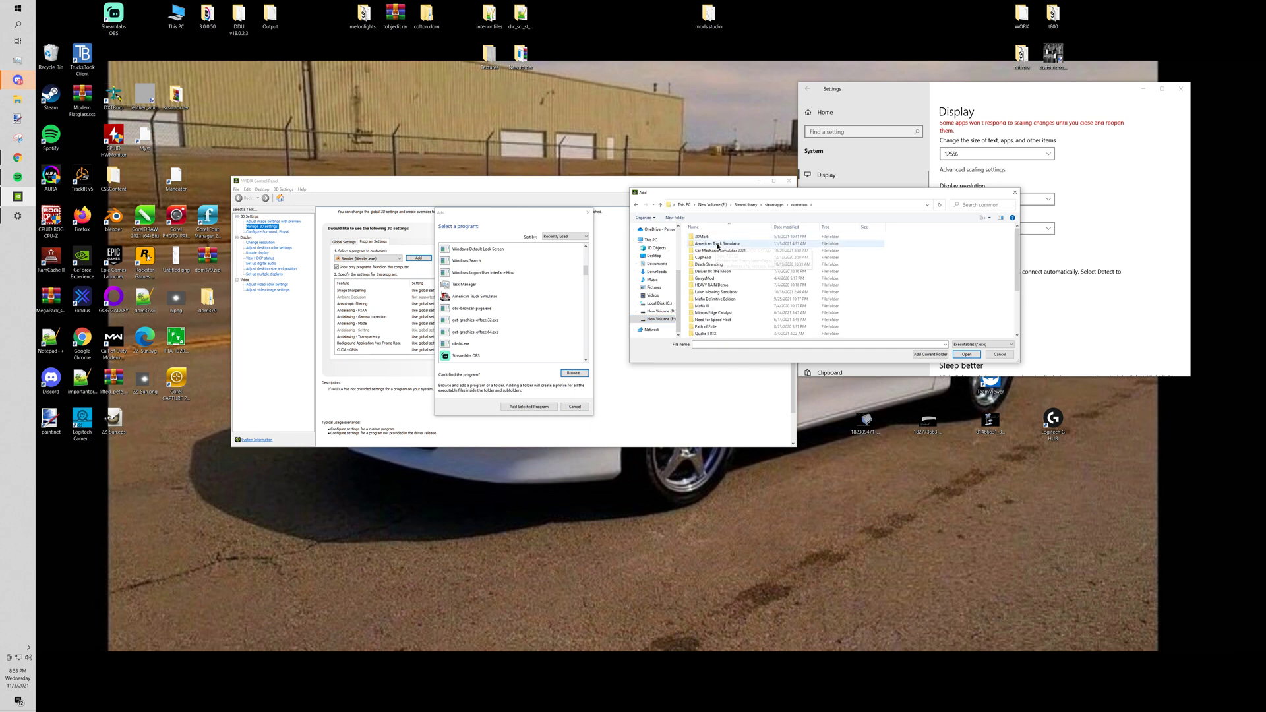
double_click(712, 243)
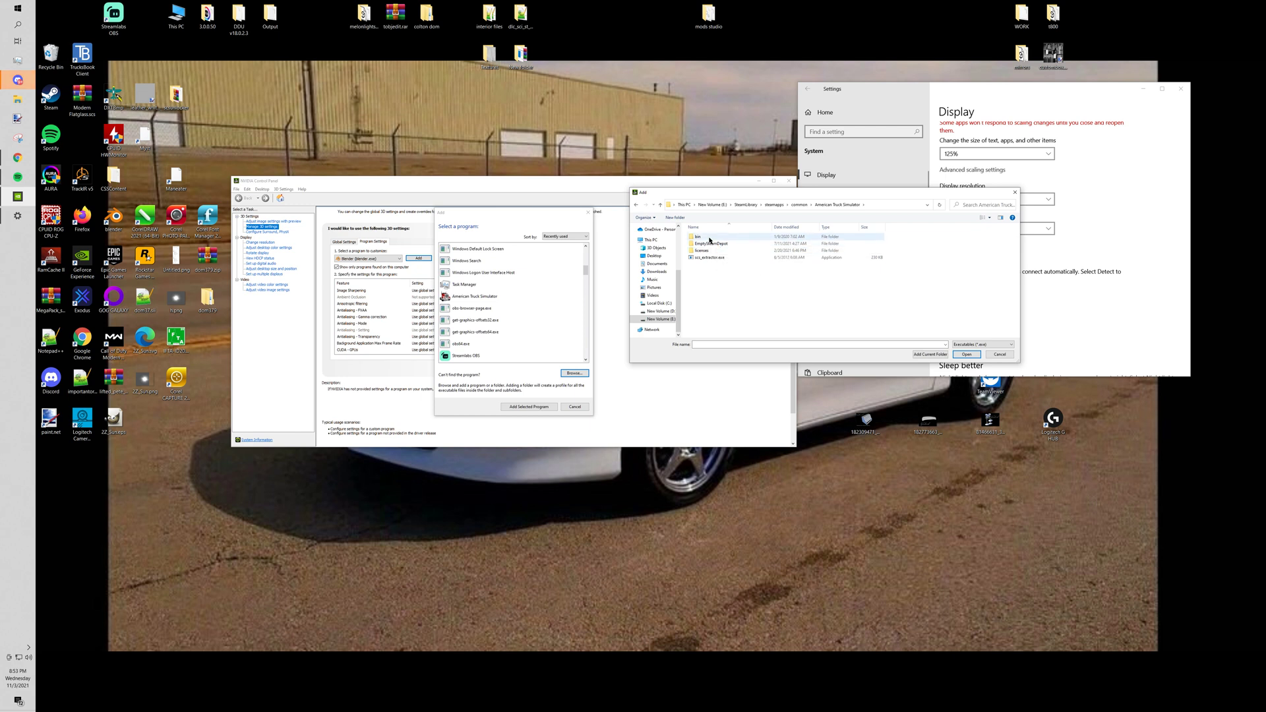
double_click(710, 239)
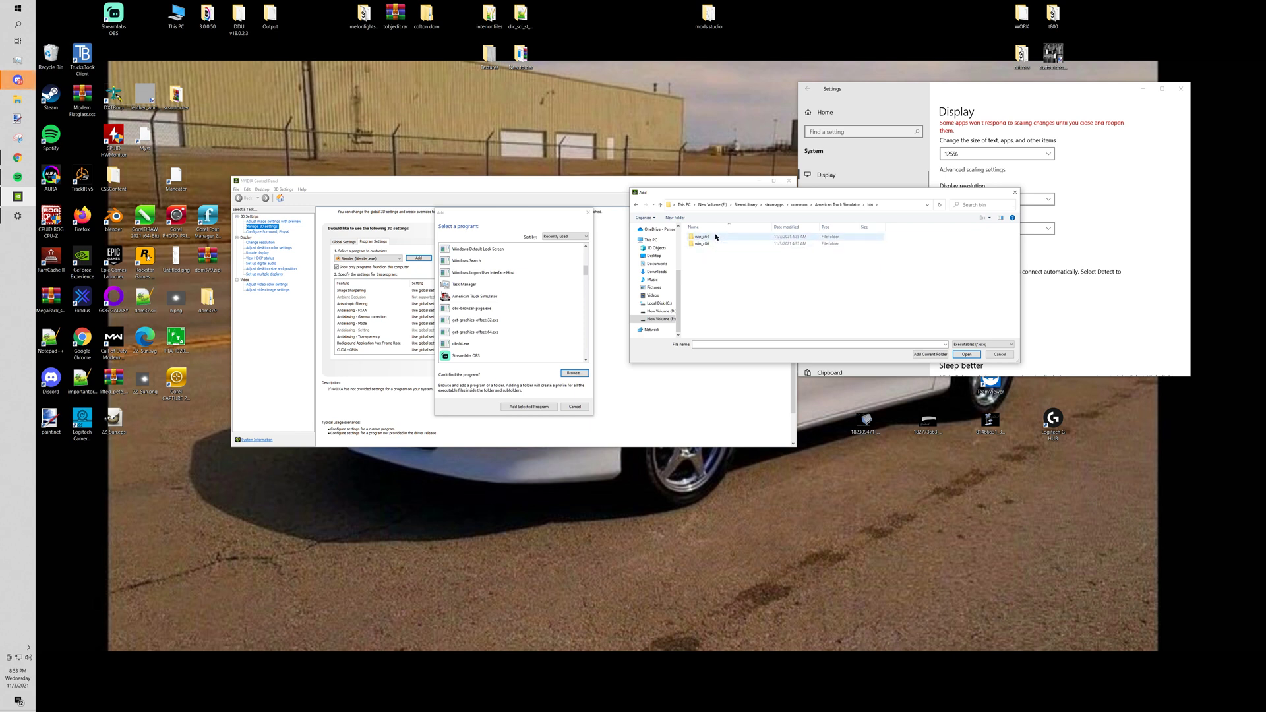
double_click(702, 237)
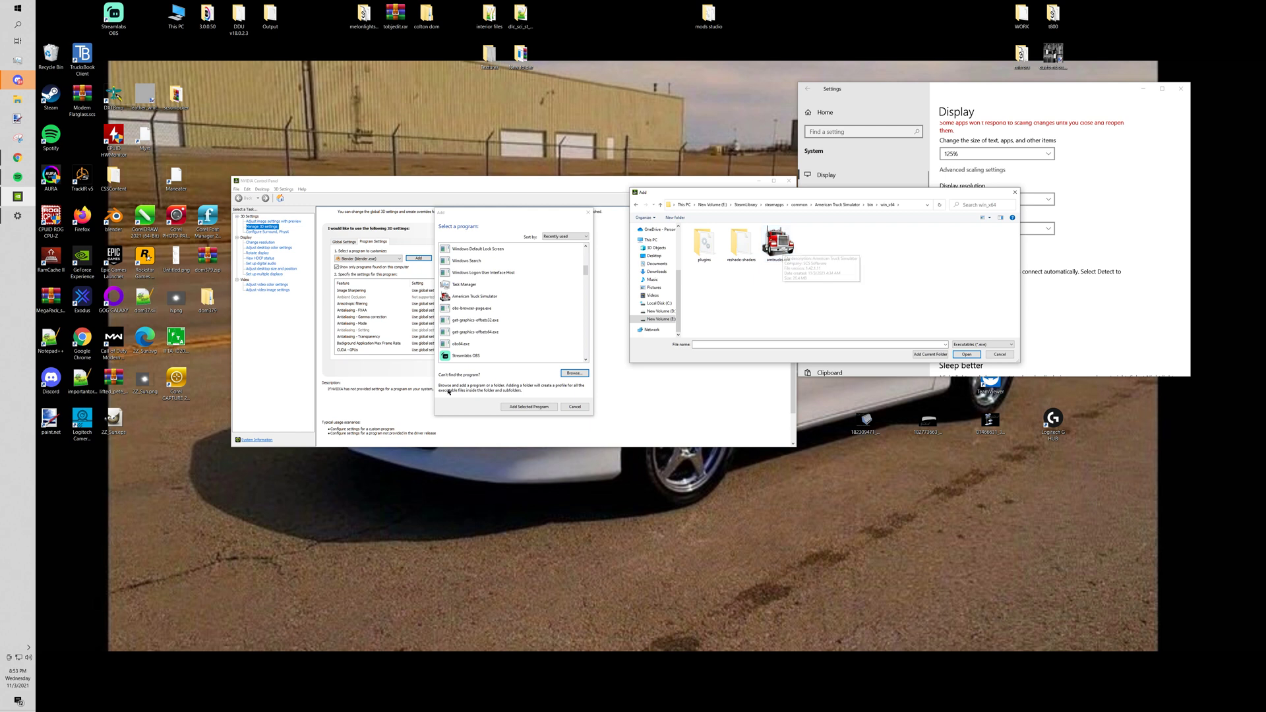
left_click(1001, 355)
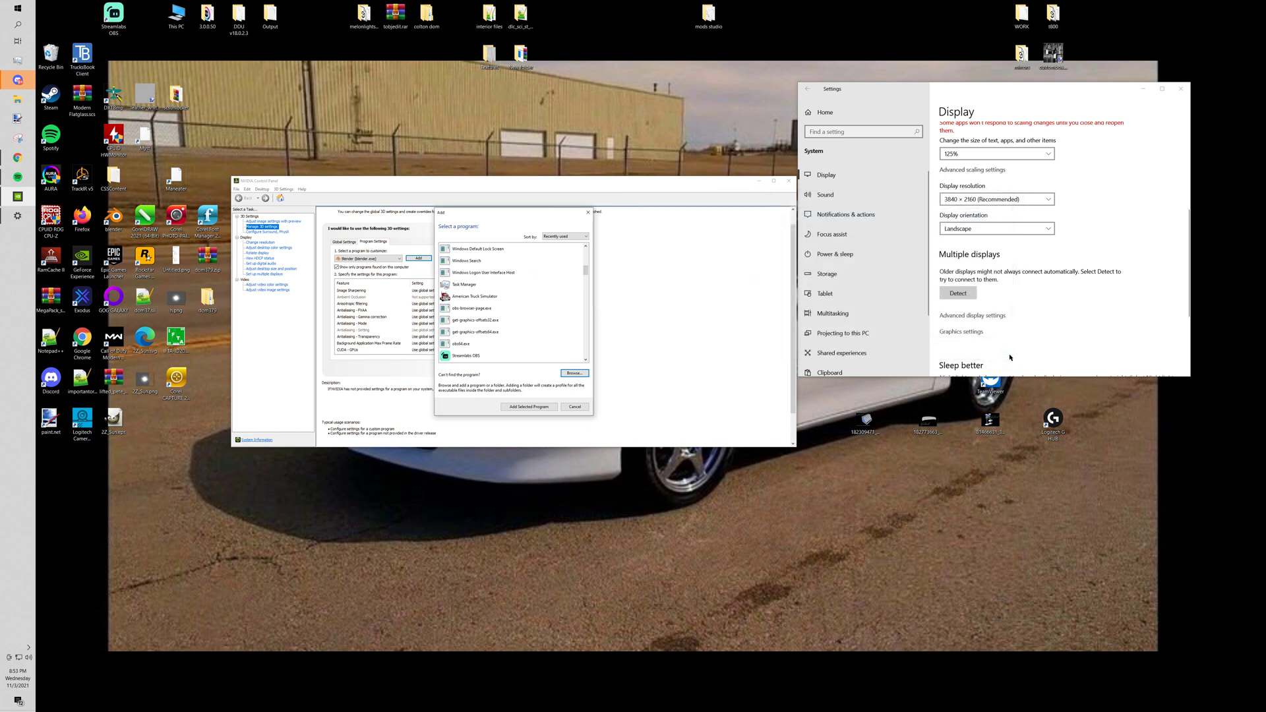
Step: Add American Truck Simulator from the program list and confirm it in the programs dropdown
left_click(471, 297)
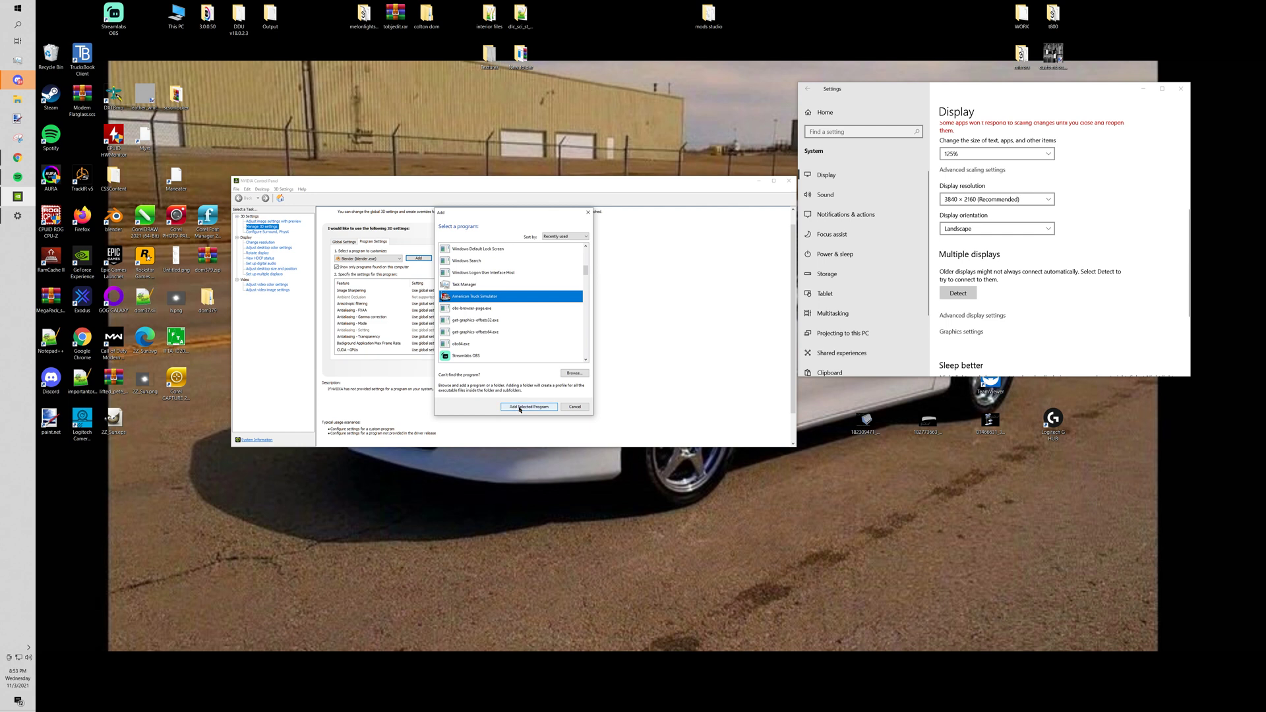
left_click(520, 407)
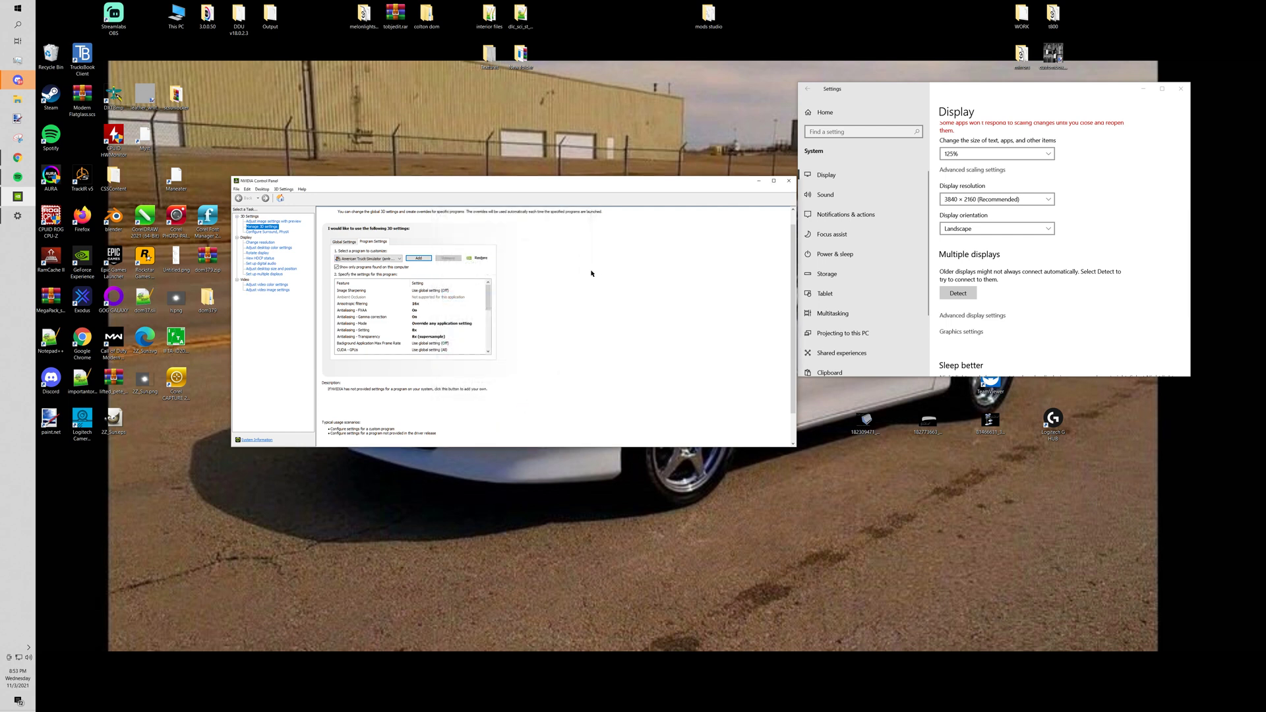
mouse_move(439, 301)
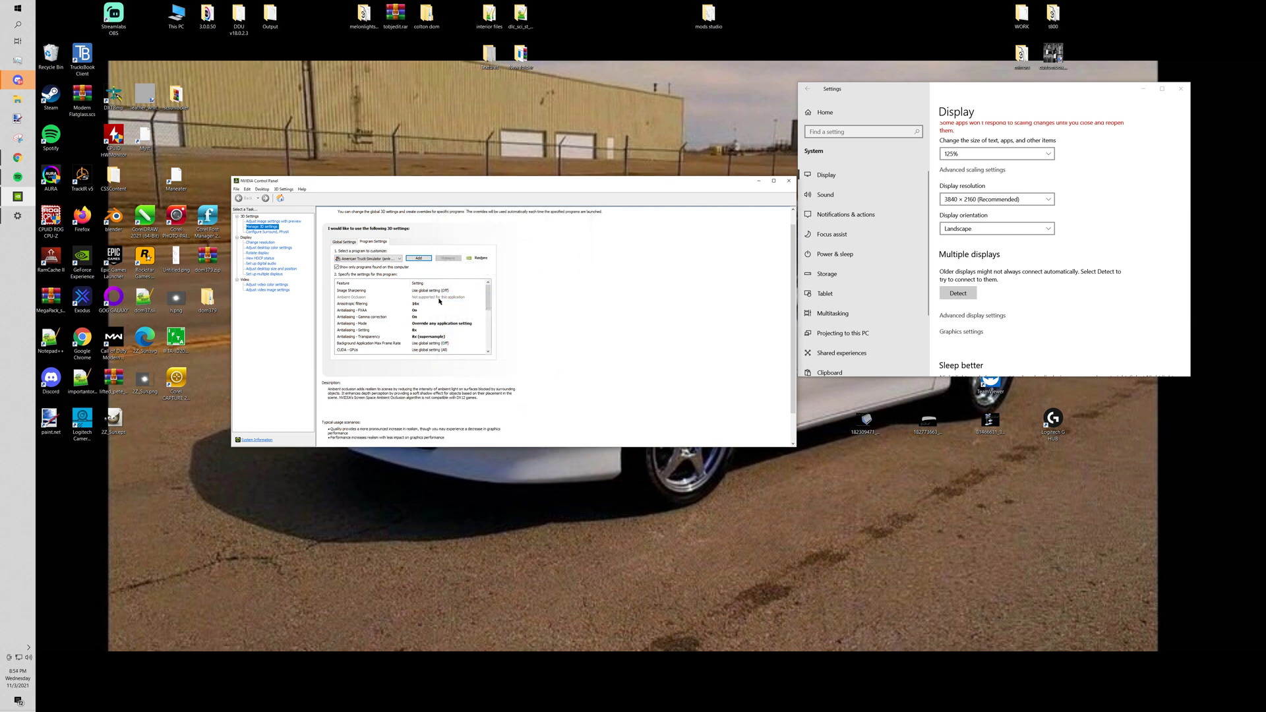
left_click(380, 261)
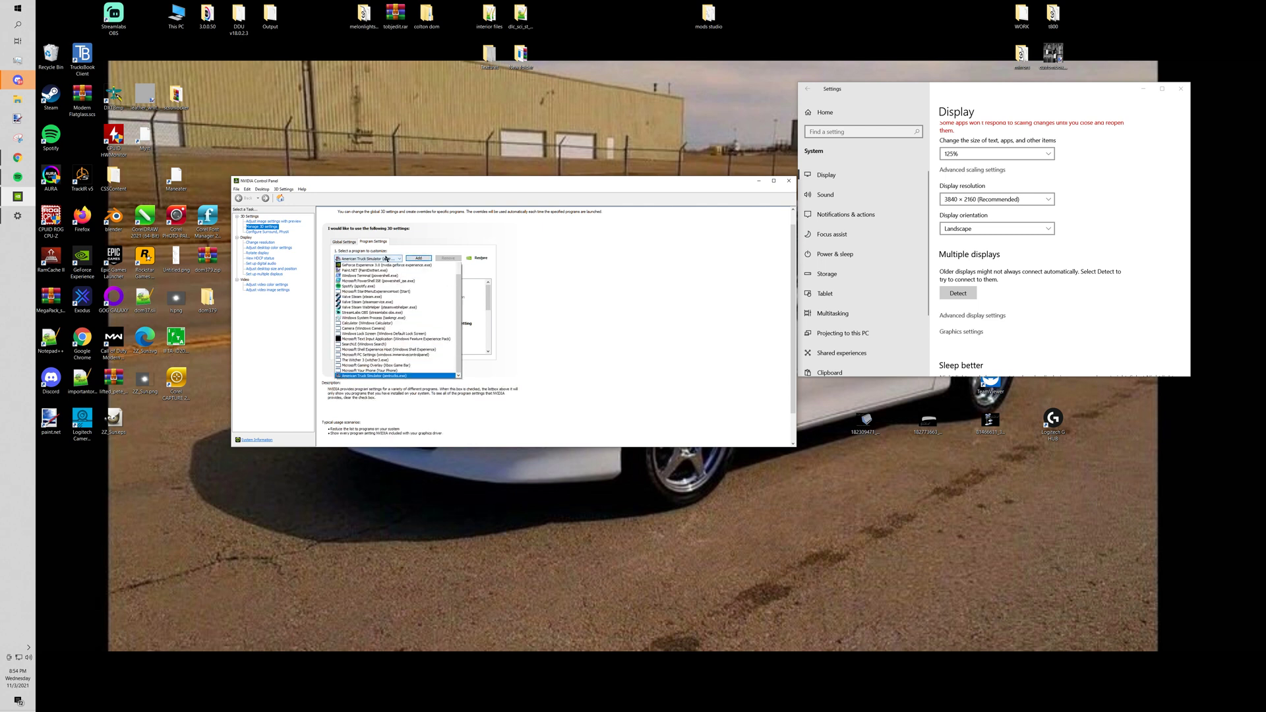
left_click(614, 327)
left_click(418, 258)
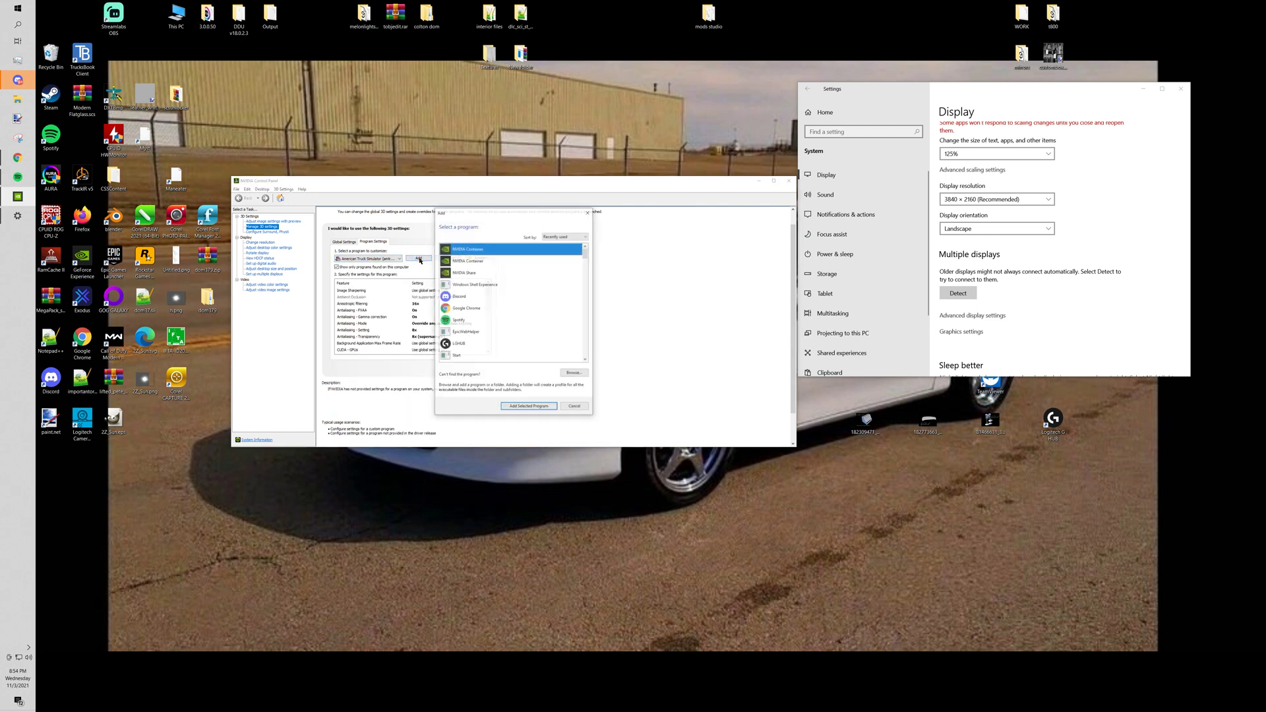
left_click(584, 214)
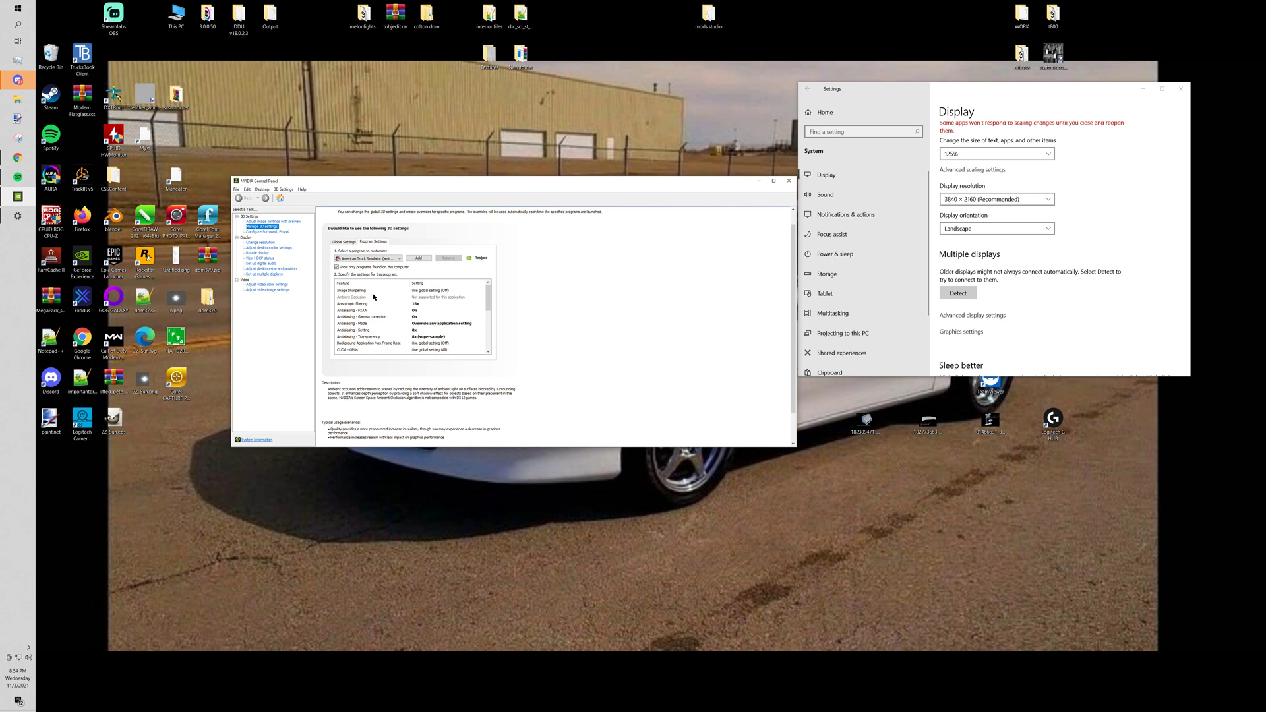
Step: Turn Image Sharpening off and set Anisotropic filtering to 16x for American Truck Simulator
left_click(427, 290)
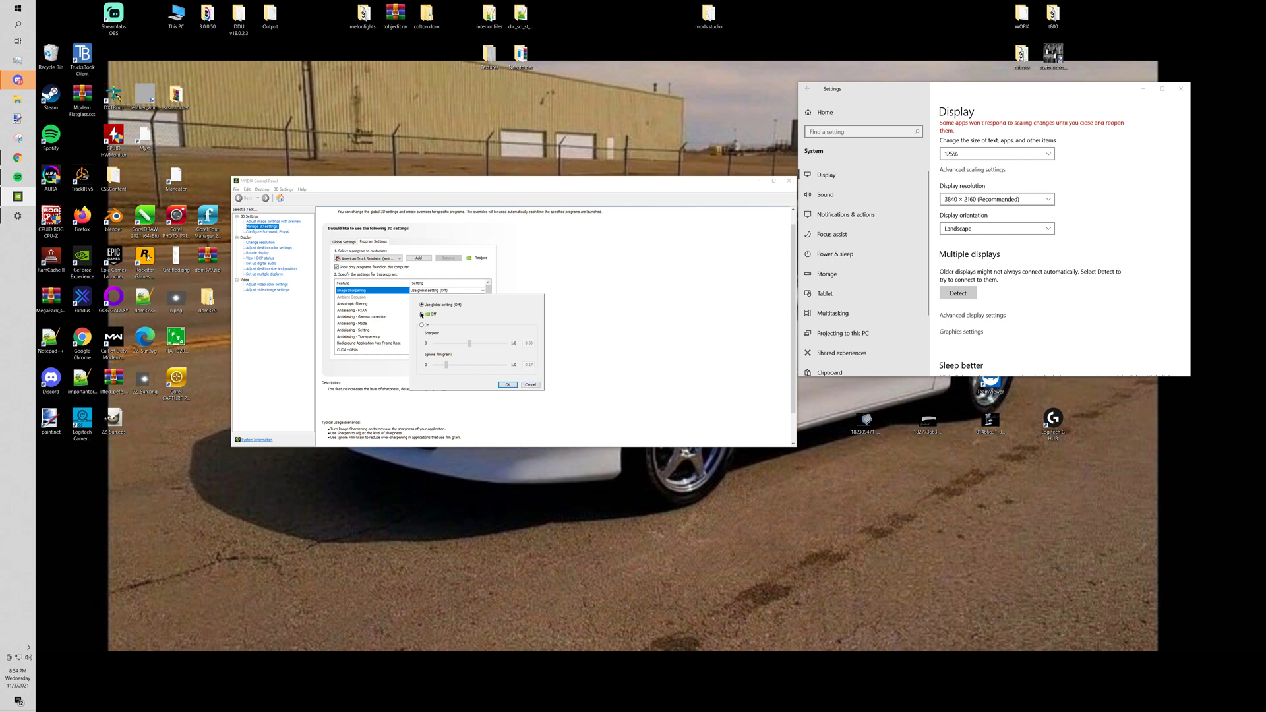
left_click(508, 385)
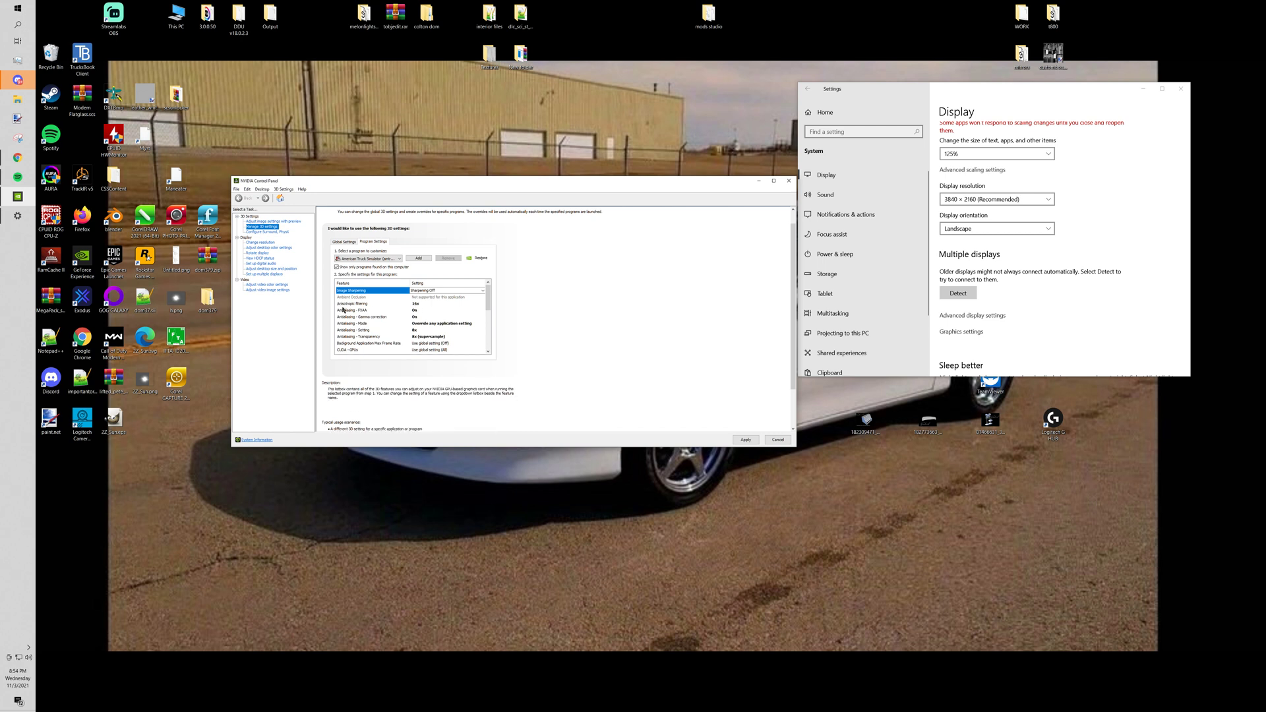
left_click(421, 304)
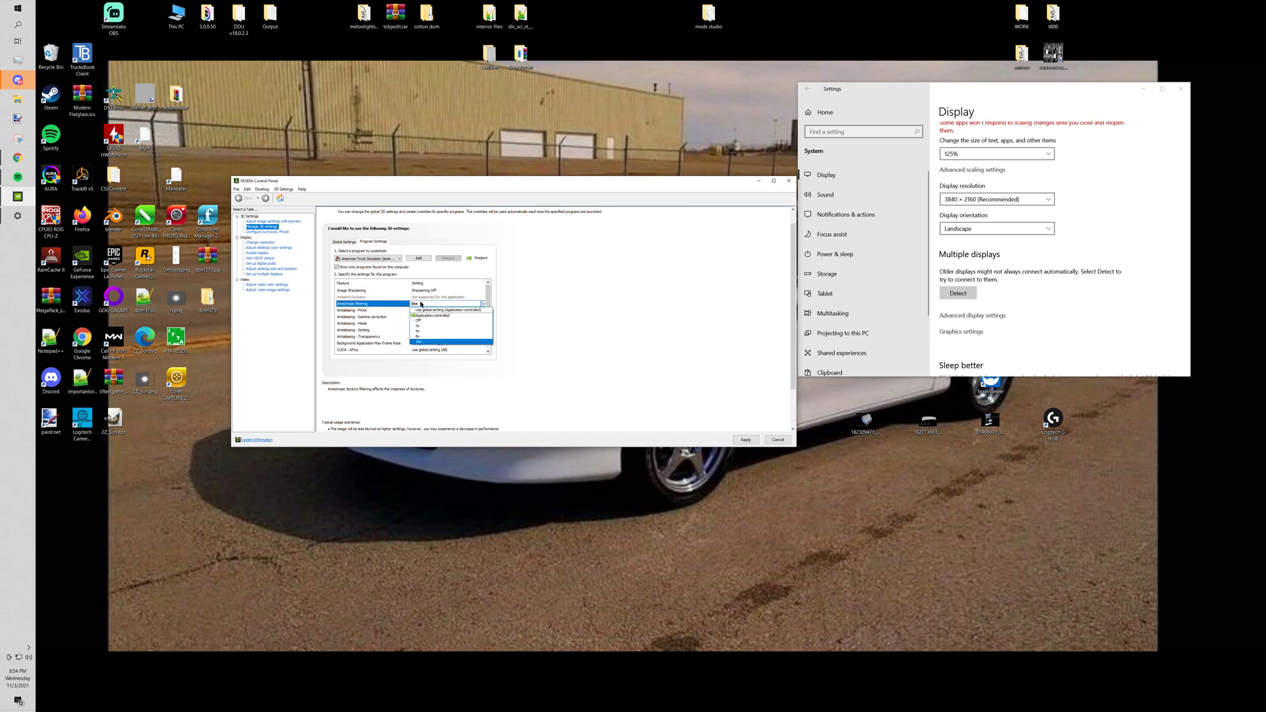
left_click(440, 342)
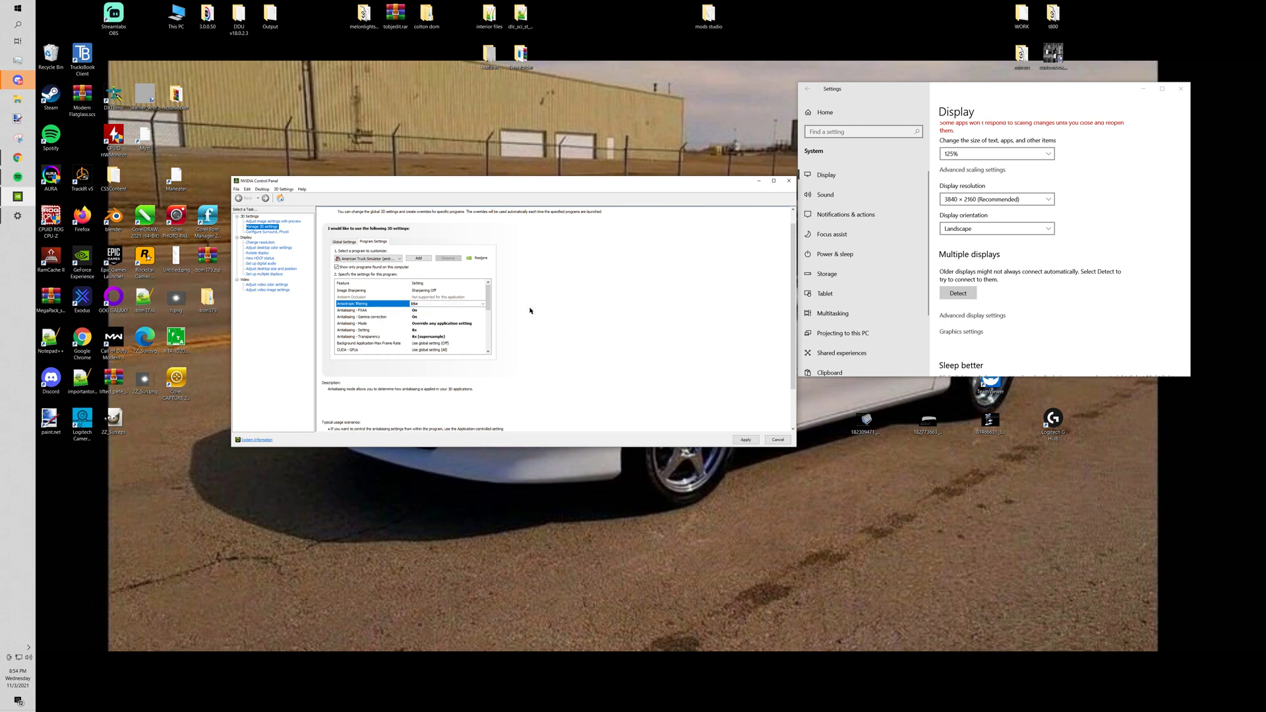
left_click(460, 304)
left_click(431, 341)
Step: Turn FXAA and gamma correction on, and set antialiasing mode to Override any application setting
left_click(423, 313)
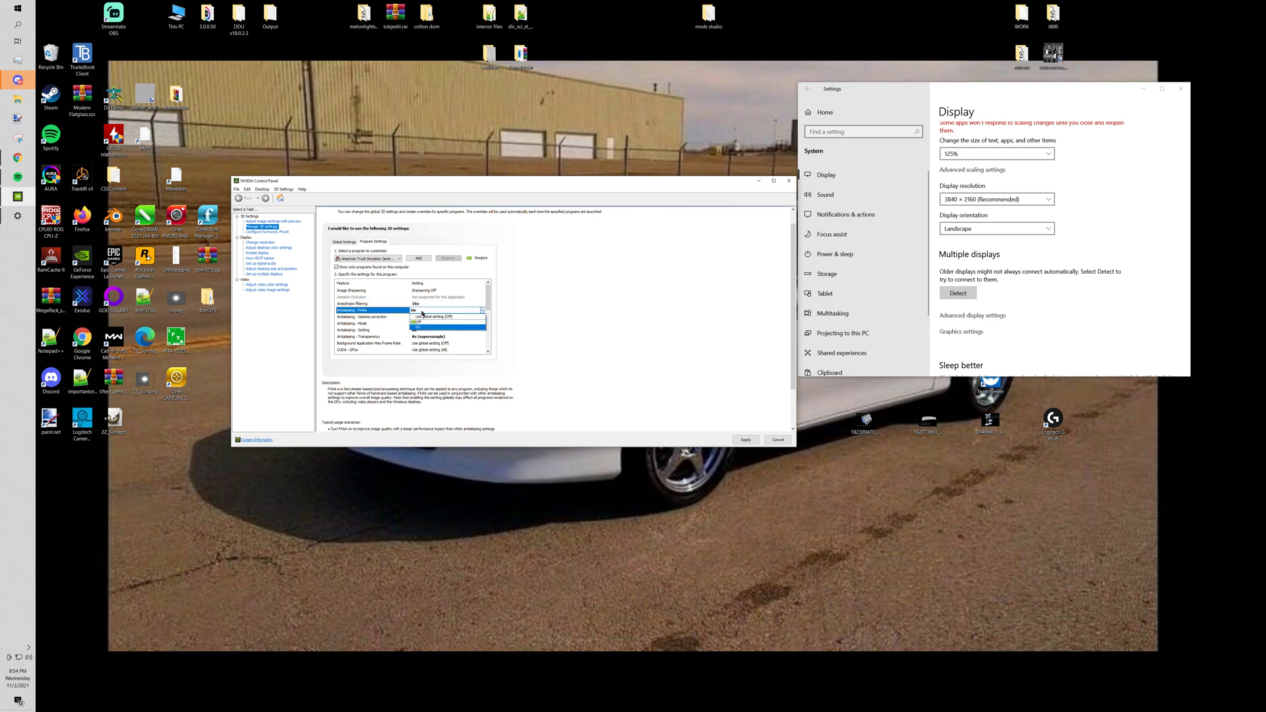
left_click(434, 328)
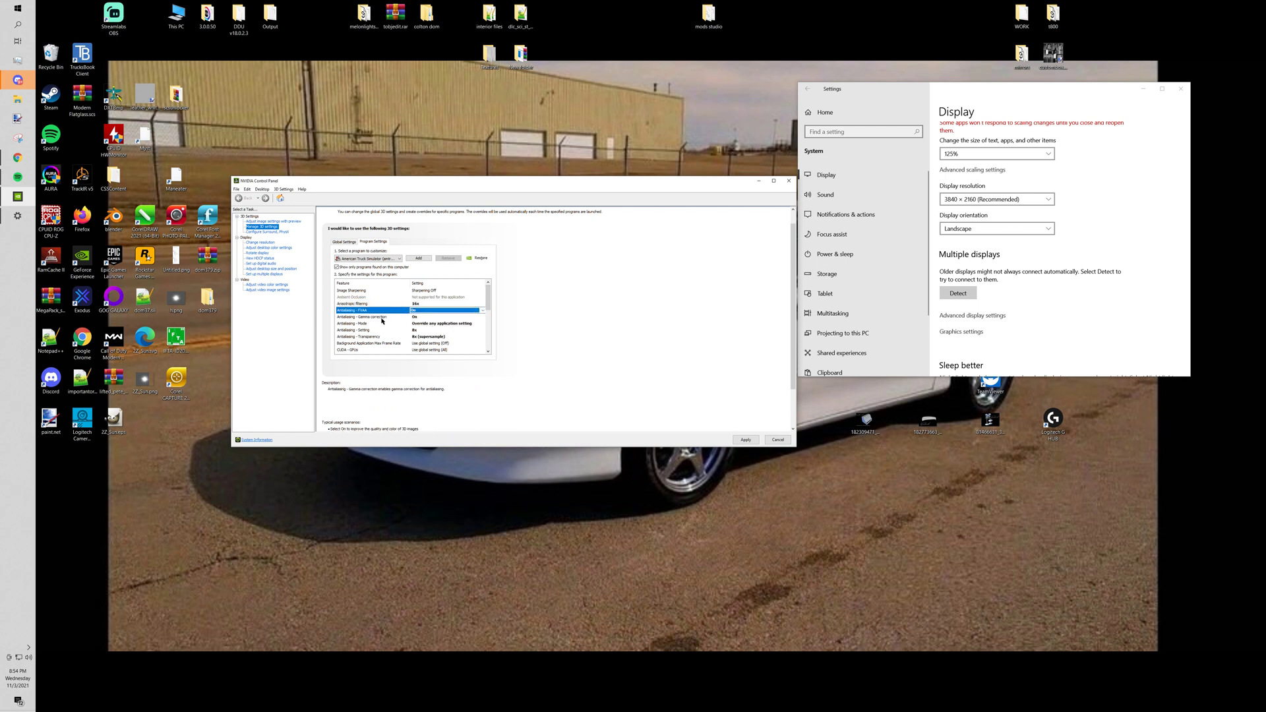
left_click(416, 318)
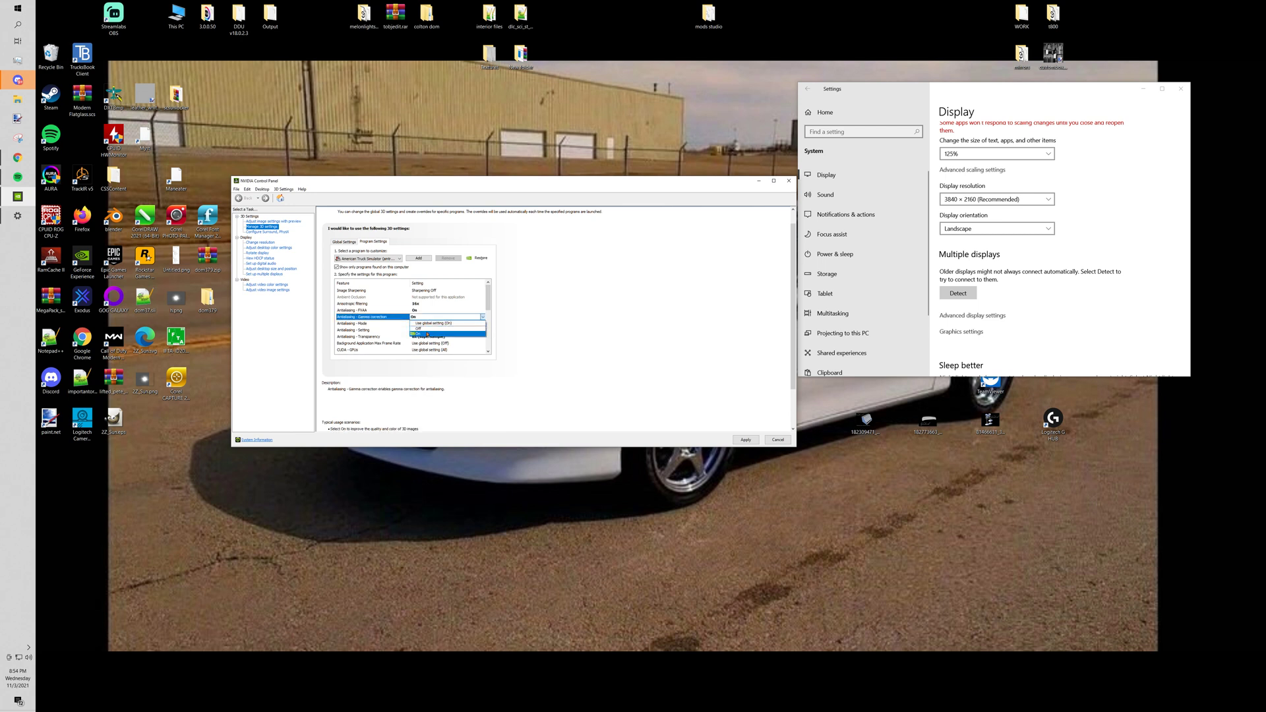
left_click(426, 335)
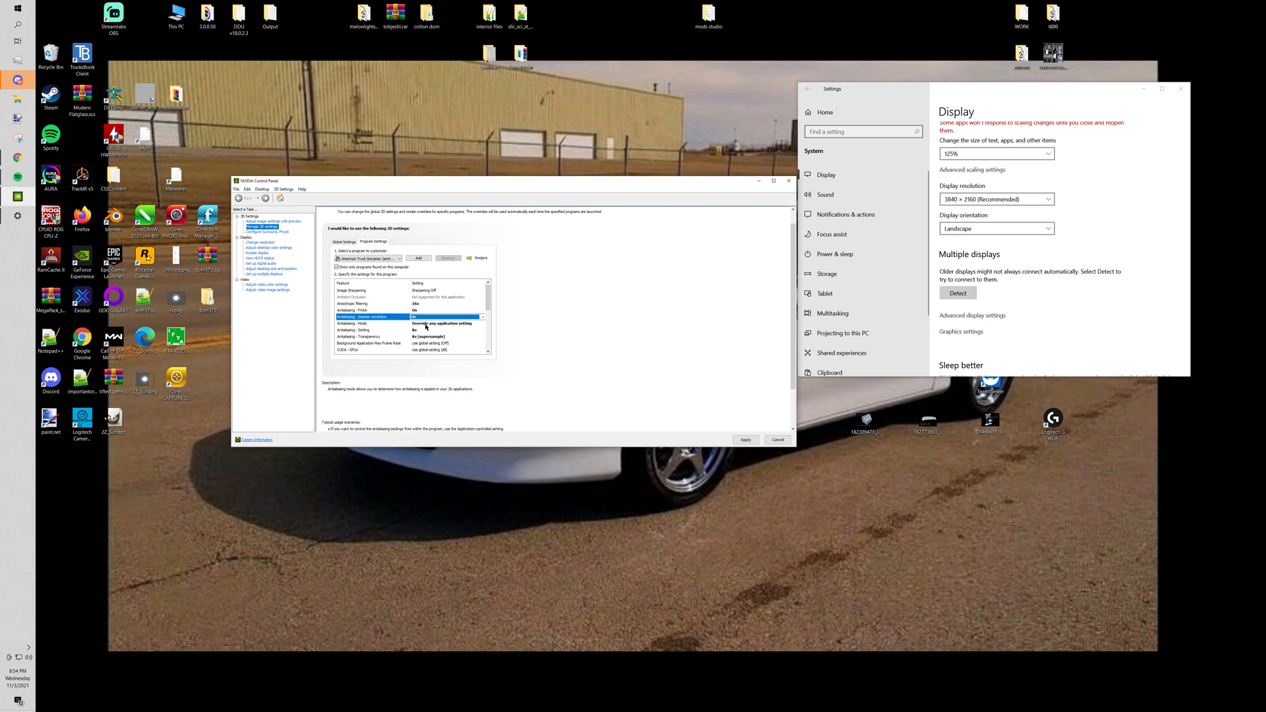
left_click(432, 327)
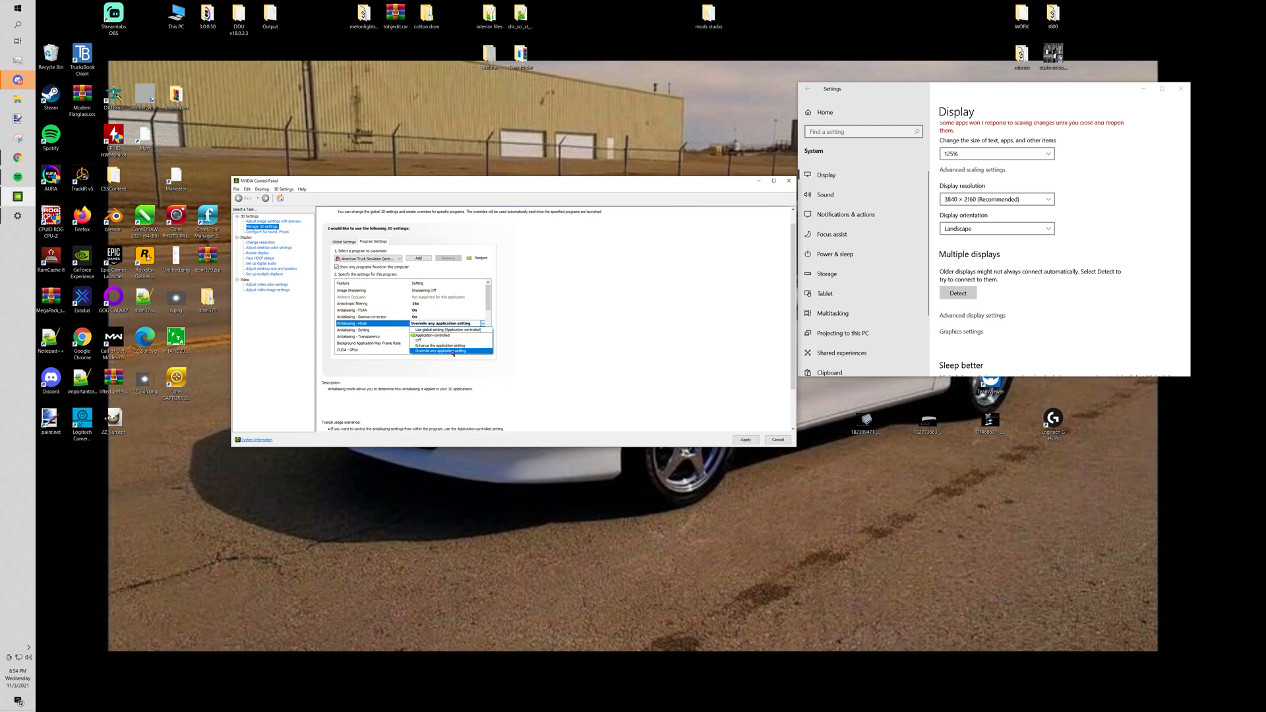
left_click(440, 351)
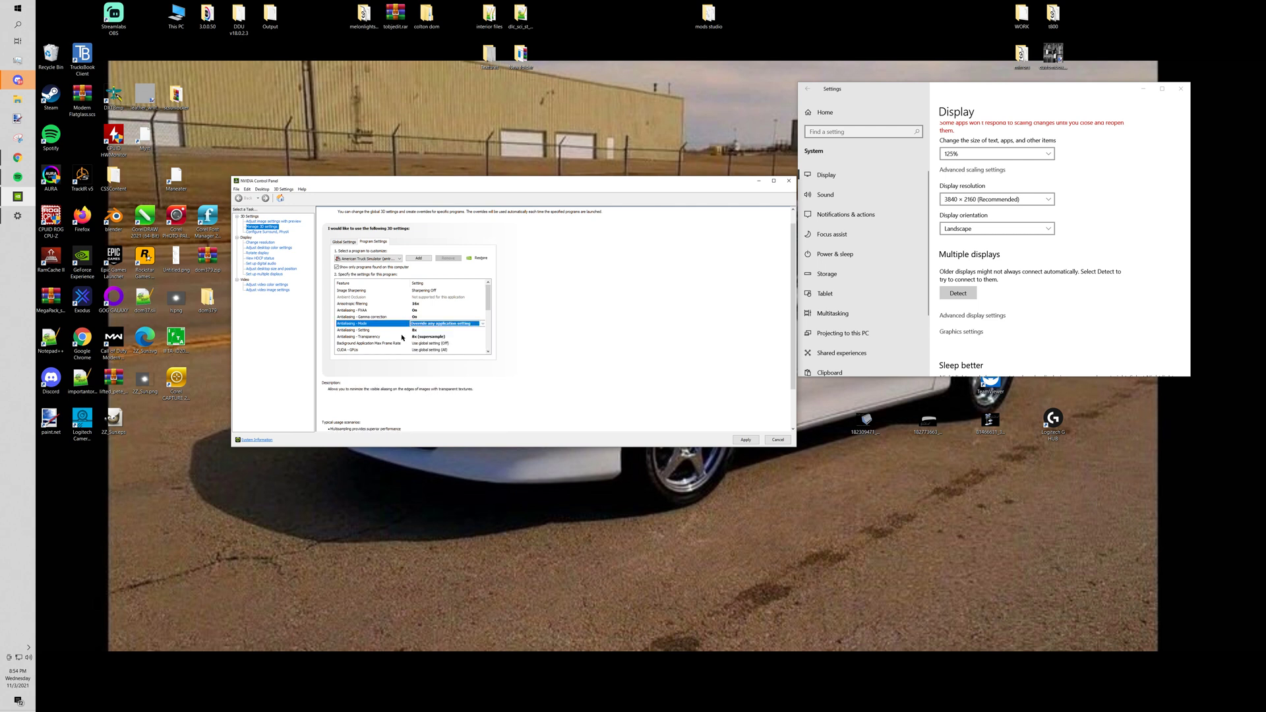
Step: Set the antialiasing level to 8x and transparency antialiasing to 8x (supersample)
left_click(415, 334)
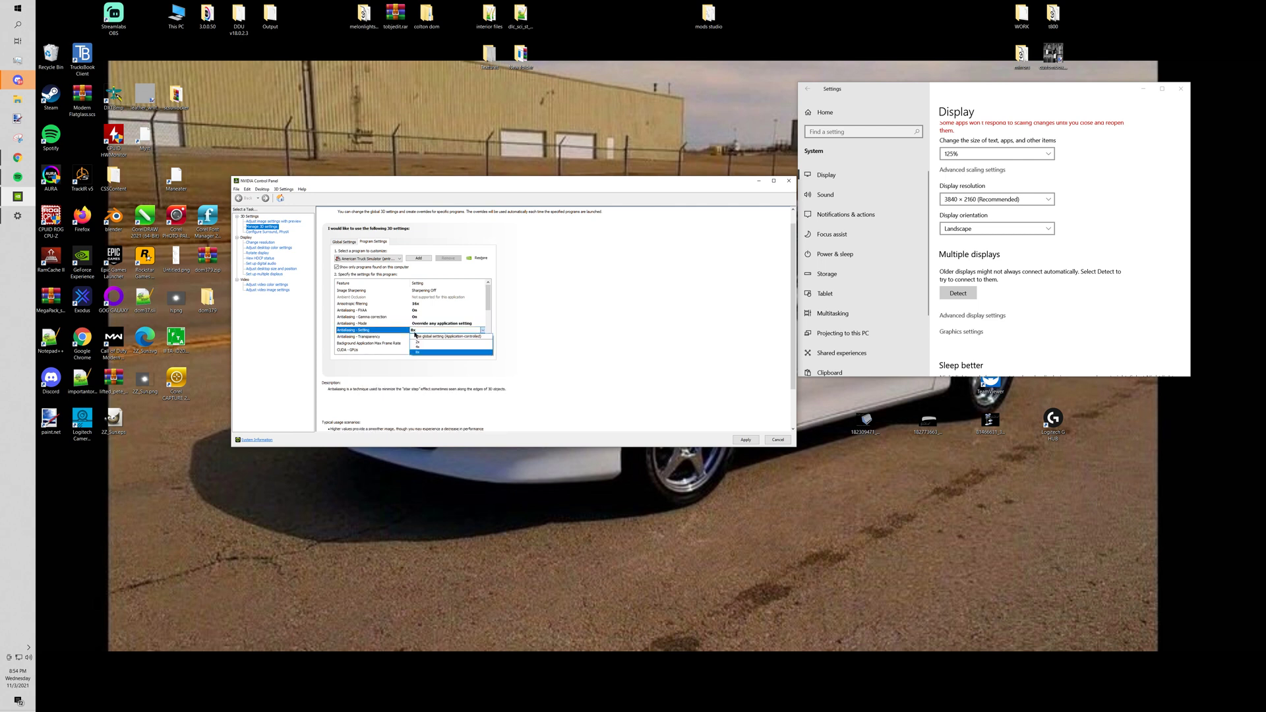
left_click(420, 336)
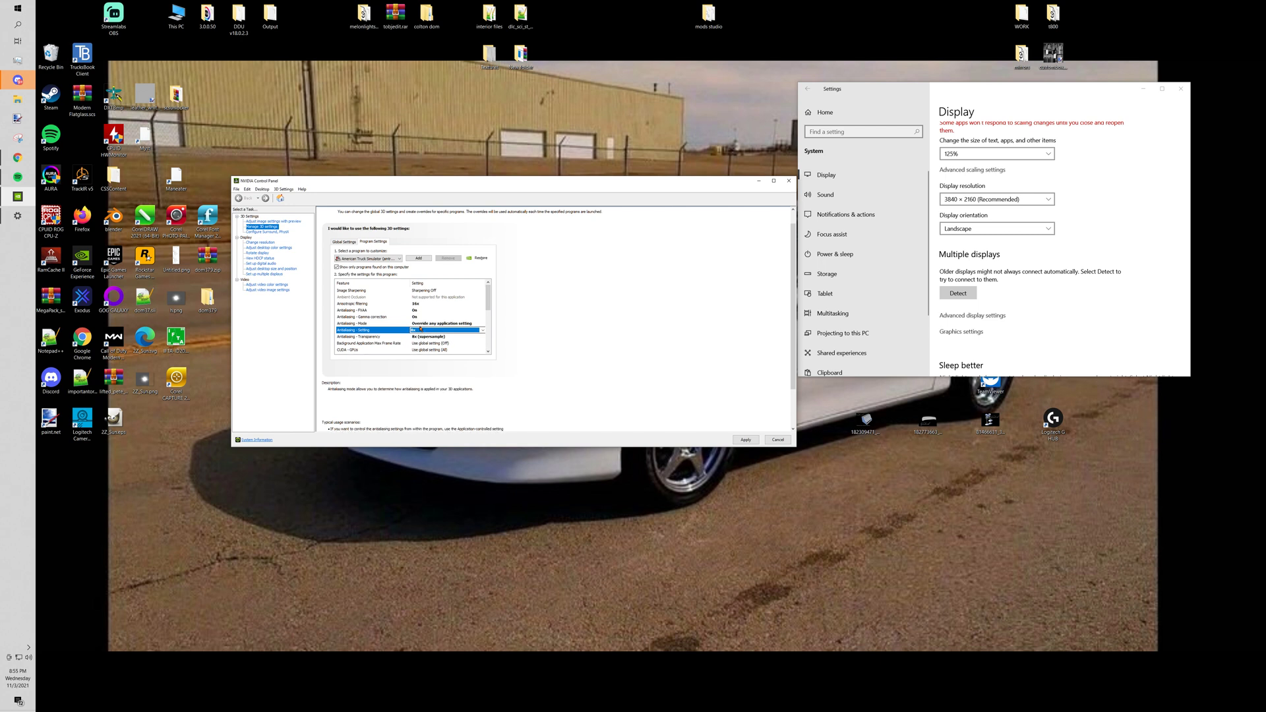
left_click(421, 330)
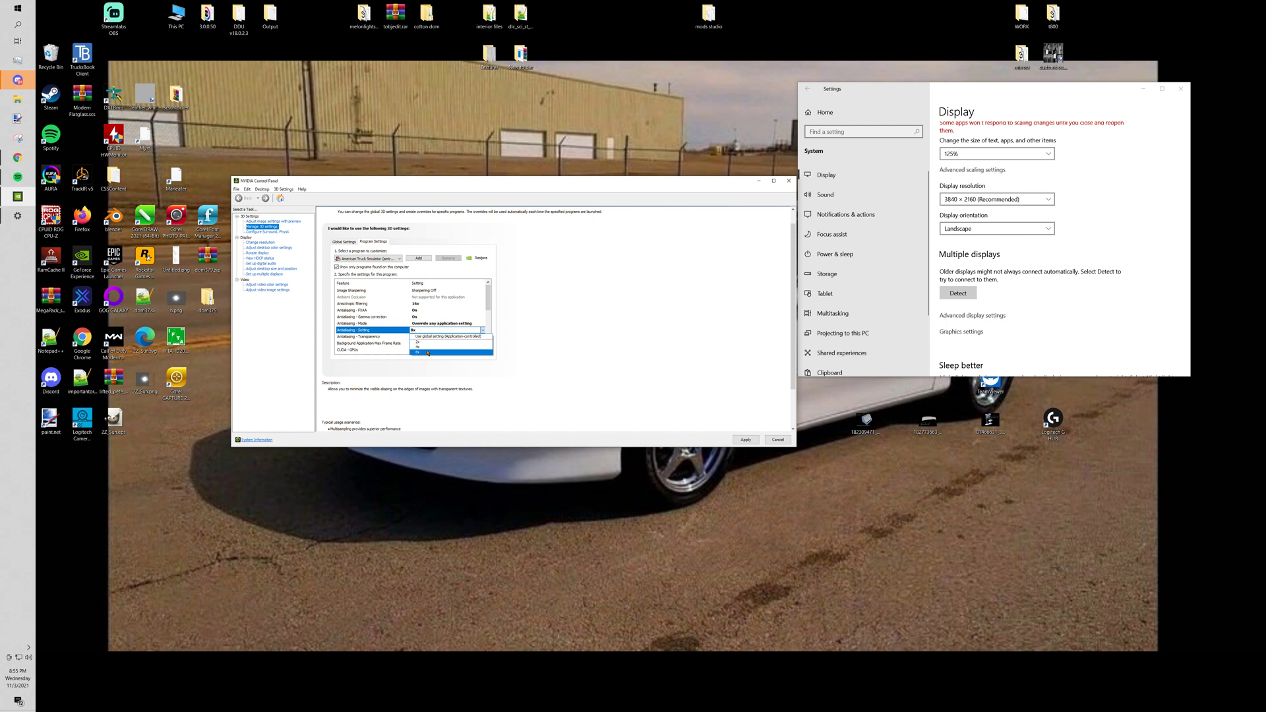
left_click(428, 353)
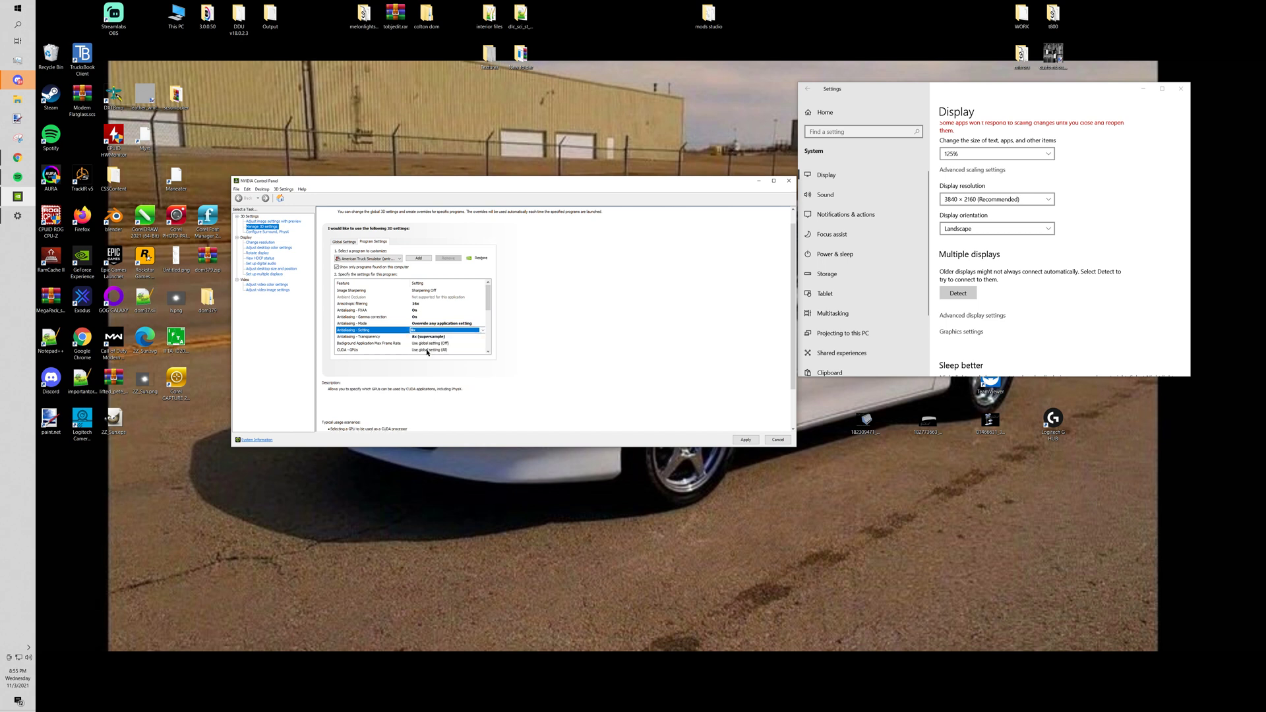
left_click(437, 337)
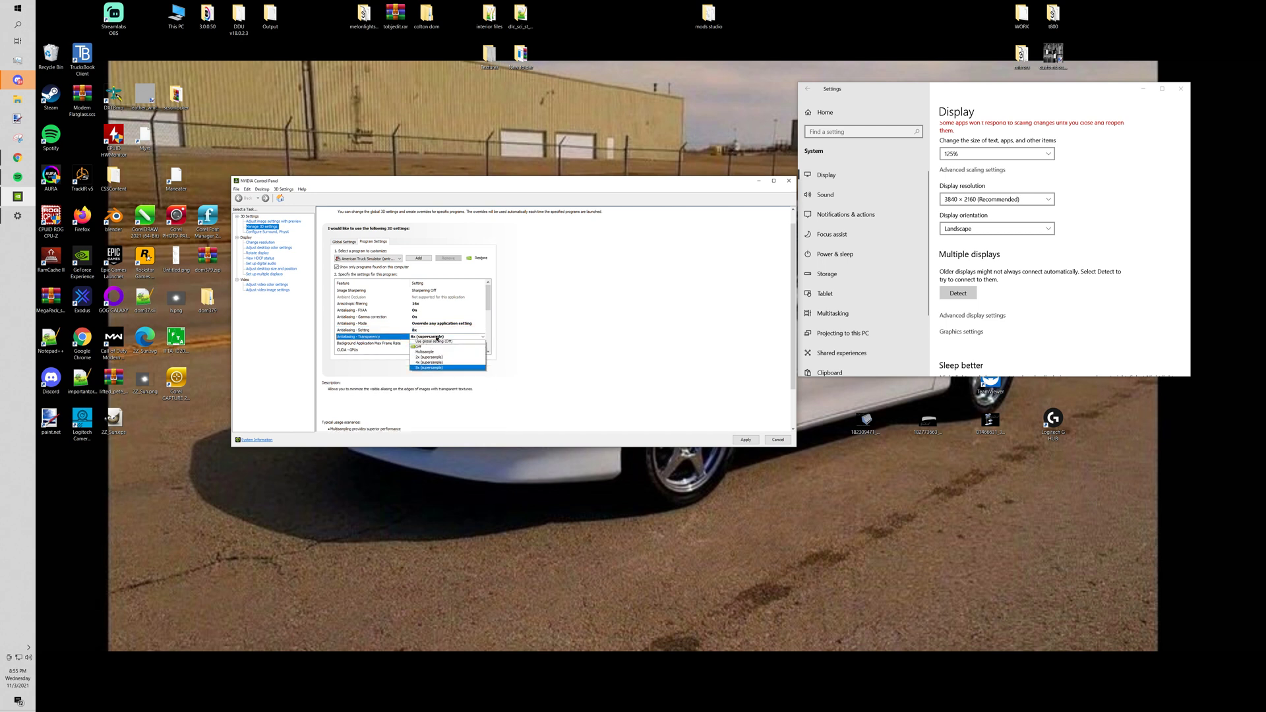
left_click(444, 370)
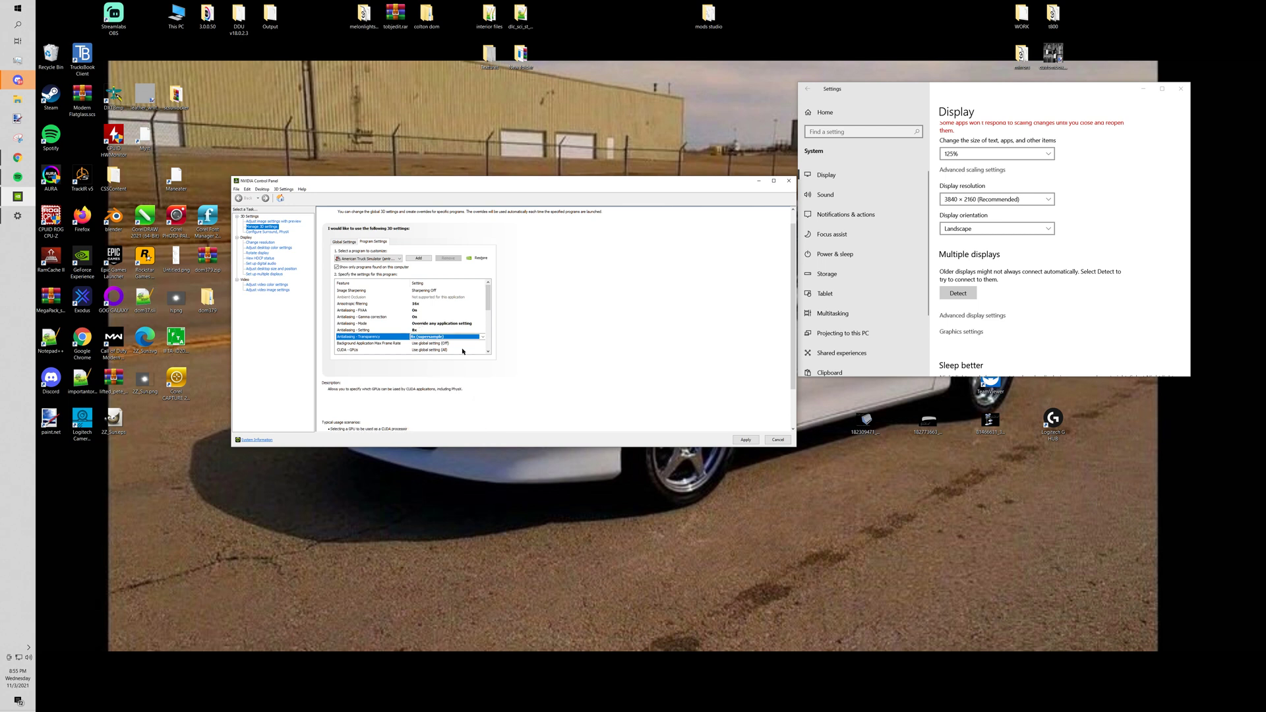
Step: Keep Low Latency Mode at Ultra
scroll(414, 344, "down", 1)
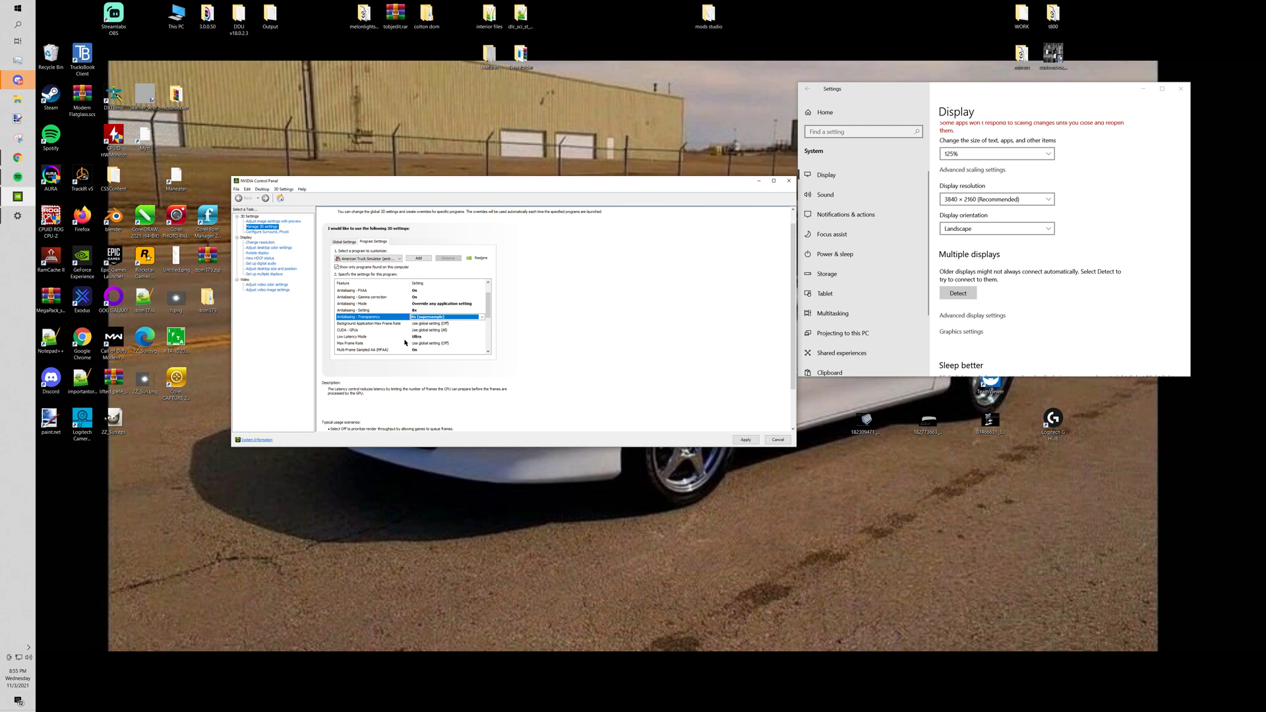
scroll(409, 339, "down", 1)
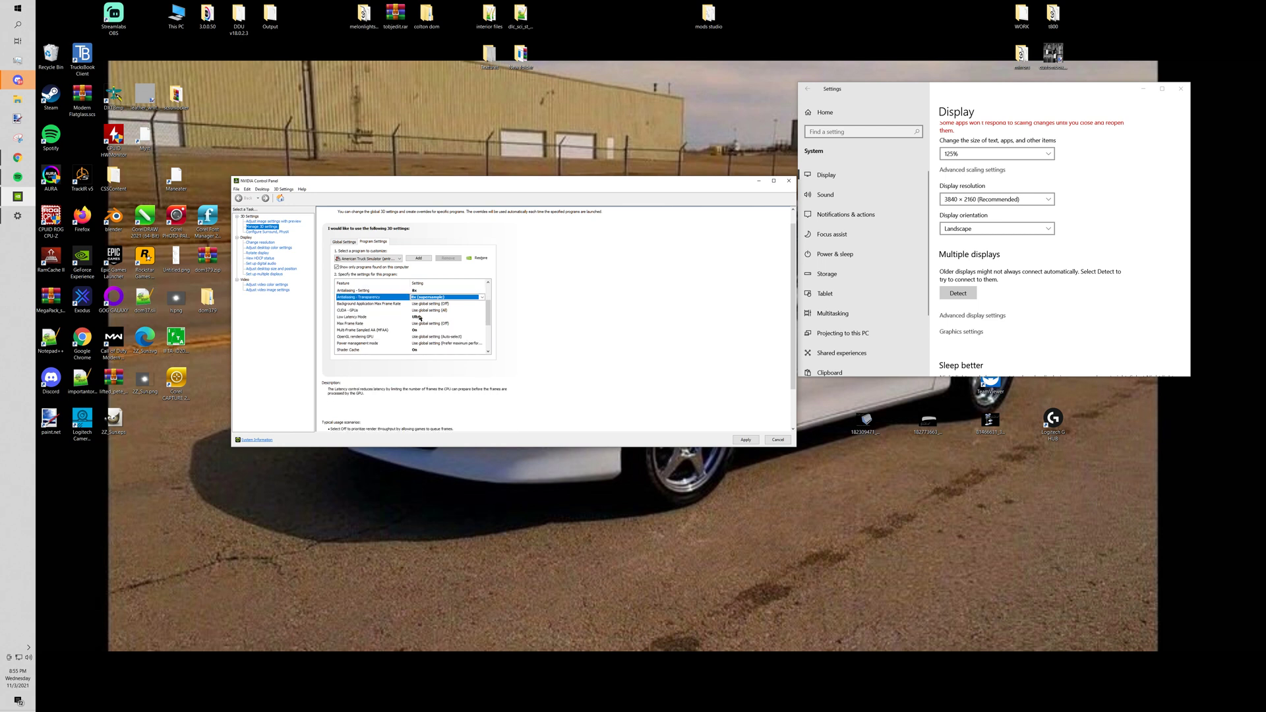
left_click(420, 318)
left_click(420, 318)
left_click(428, 339)
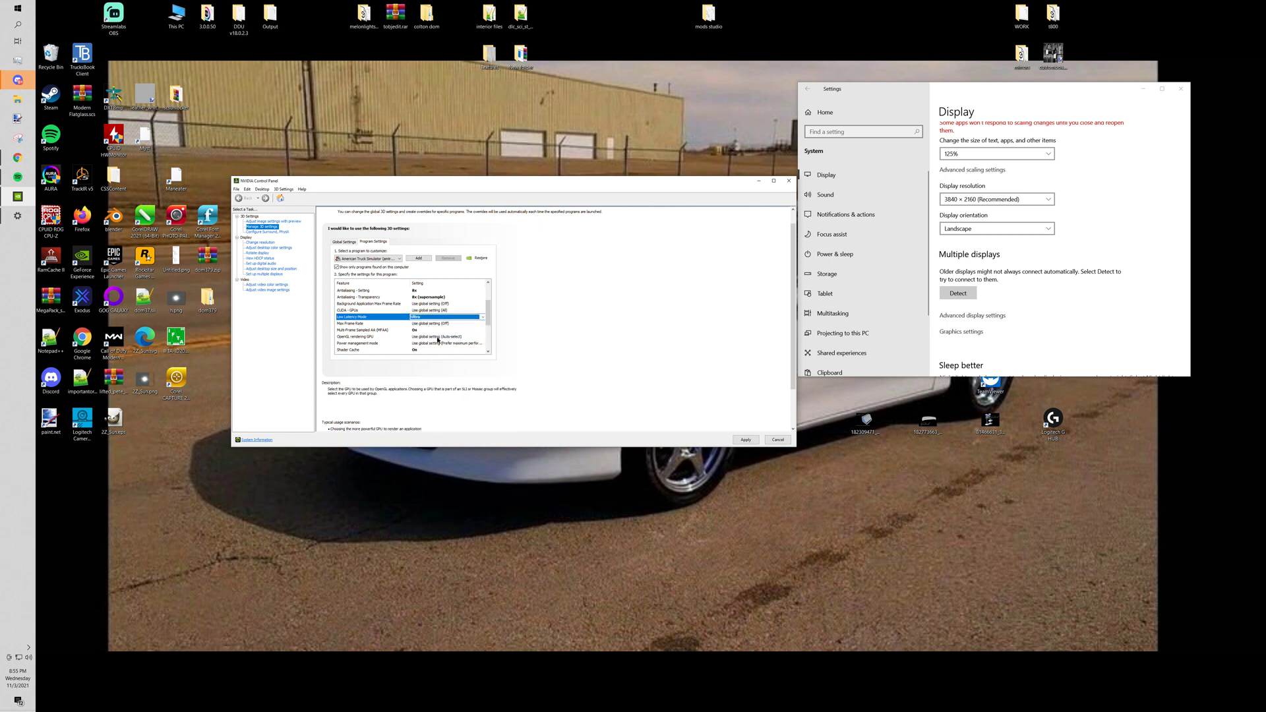
Step: Set Multi-Frame Sampled AA (MFAA) to On
scroll(409, 330, "down", 1)
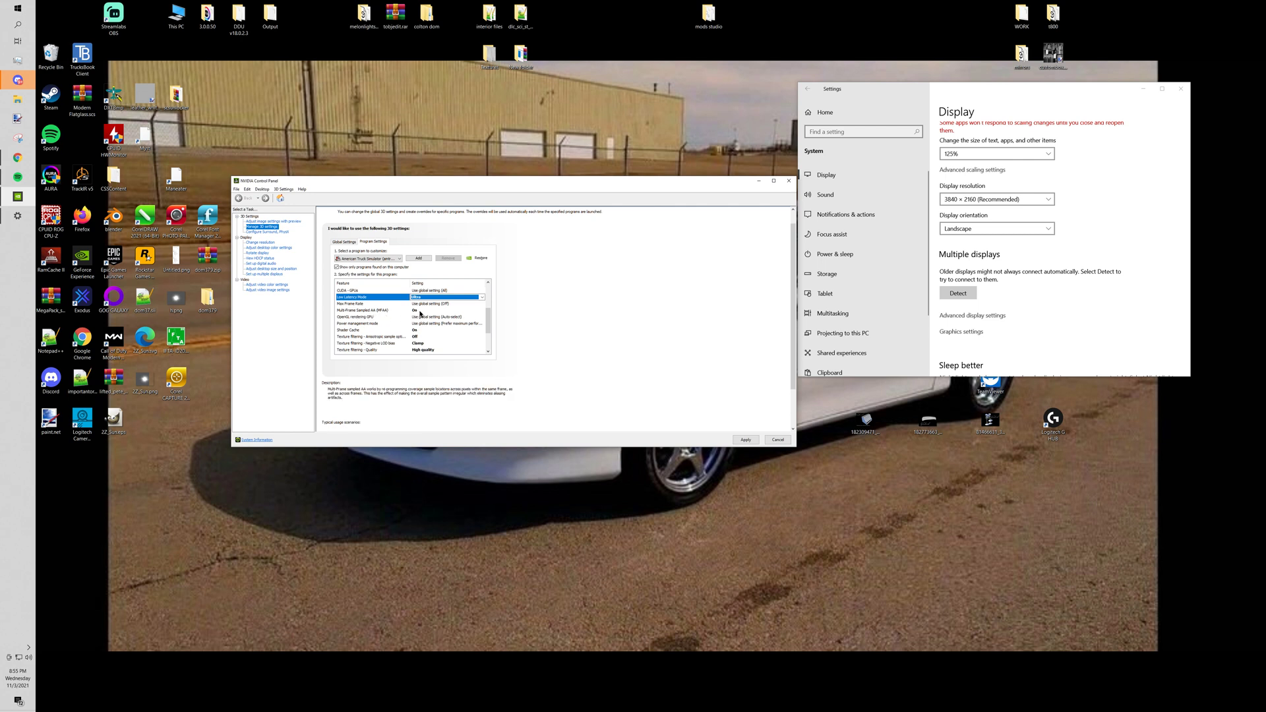
left_click(421, 311)
left_click(422, 311)
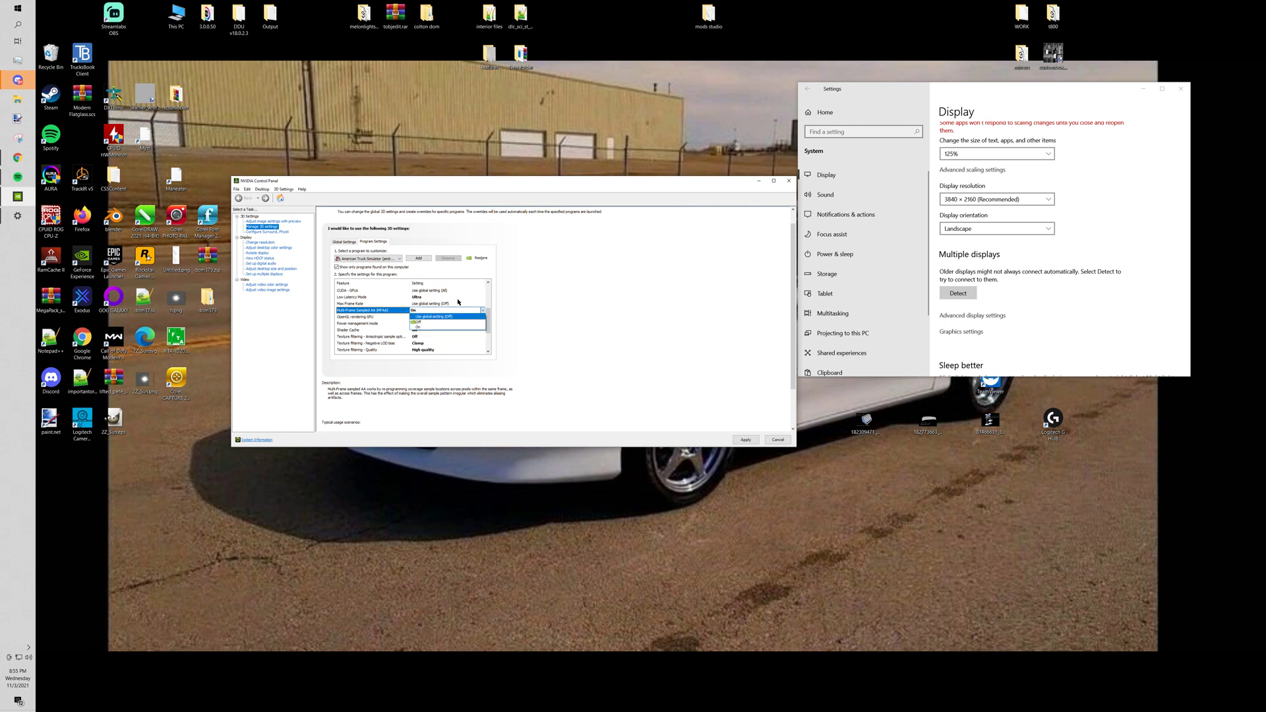
left_click(424, 328)
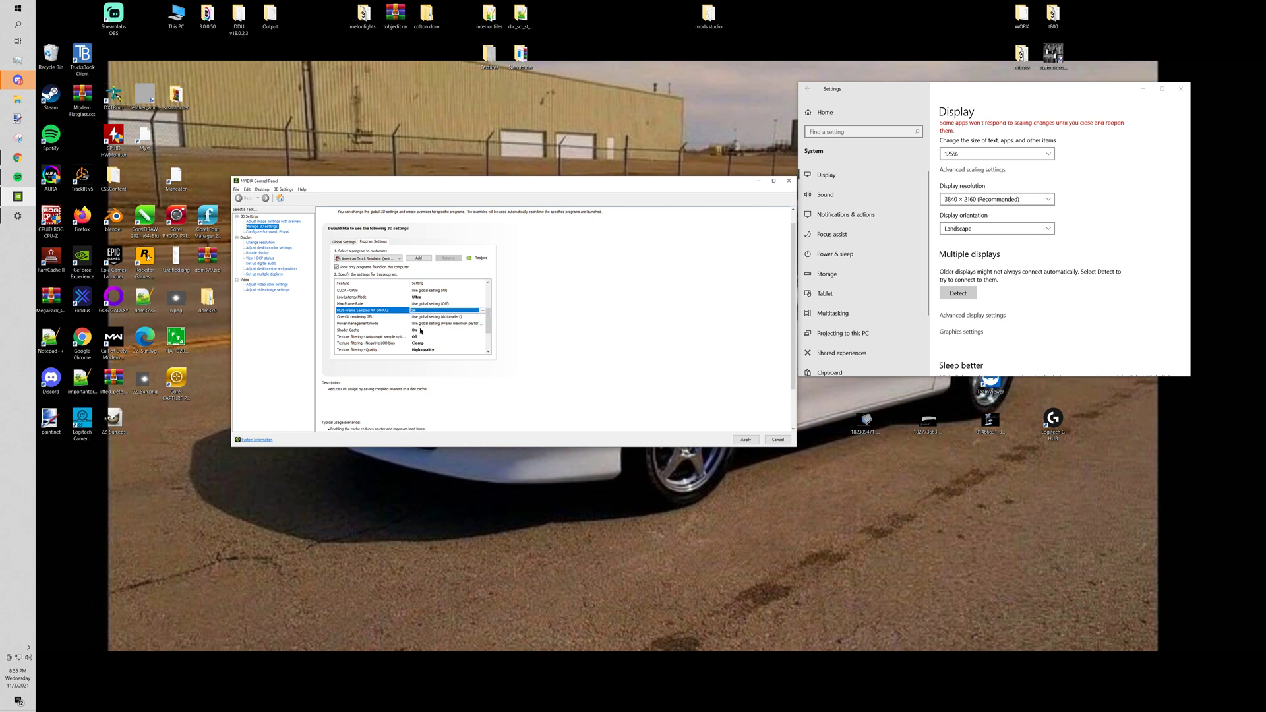
Step: Confirm Shader Cache stays On and bring up the anisotropic sample optimization choices
scroll(420, 326, "down", 1)
left_click(415, 311)
left_click(414, 312)
left_click(419, 323)
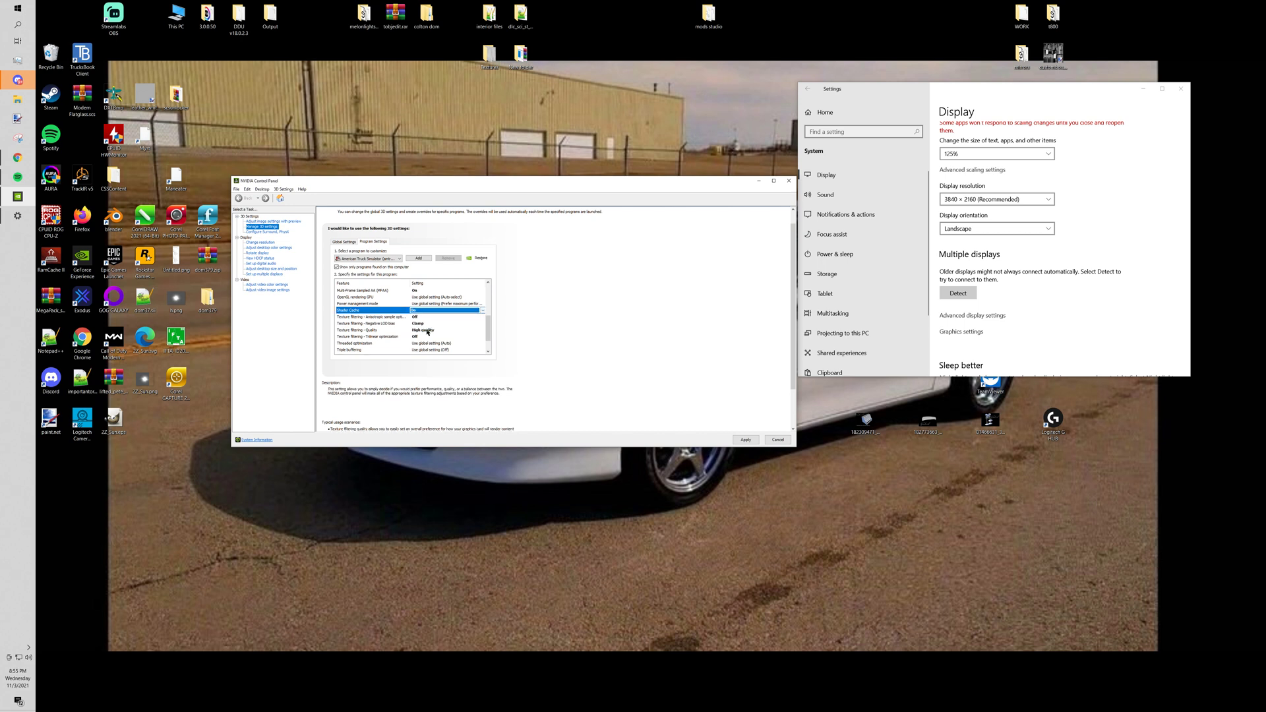
left_click(409, 318)
left_click(409, 318)
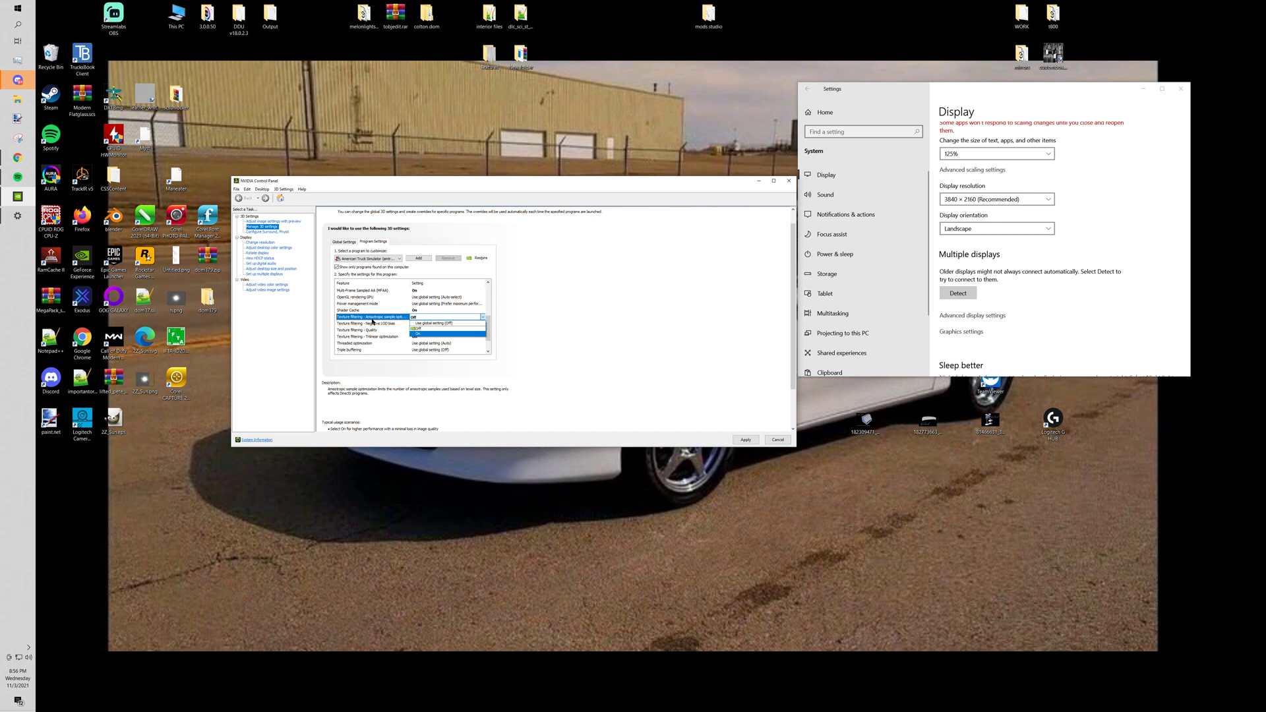
Step: Set anisotropic sample optimization Off, Negative LOD bias to Clamp, and texture filtering quality to High quality
left_click(619, 350)
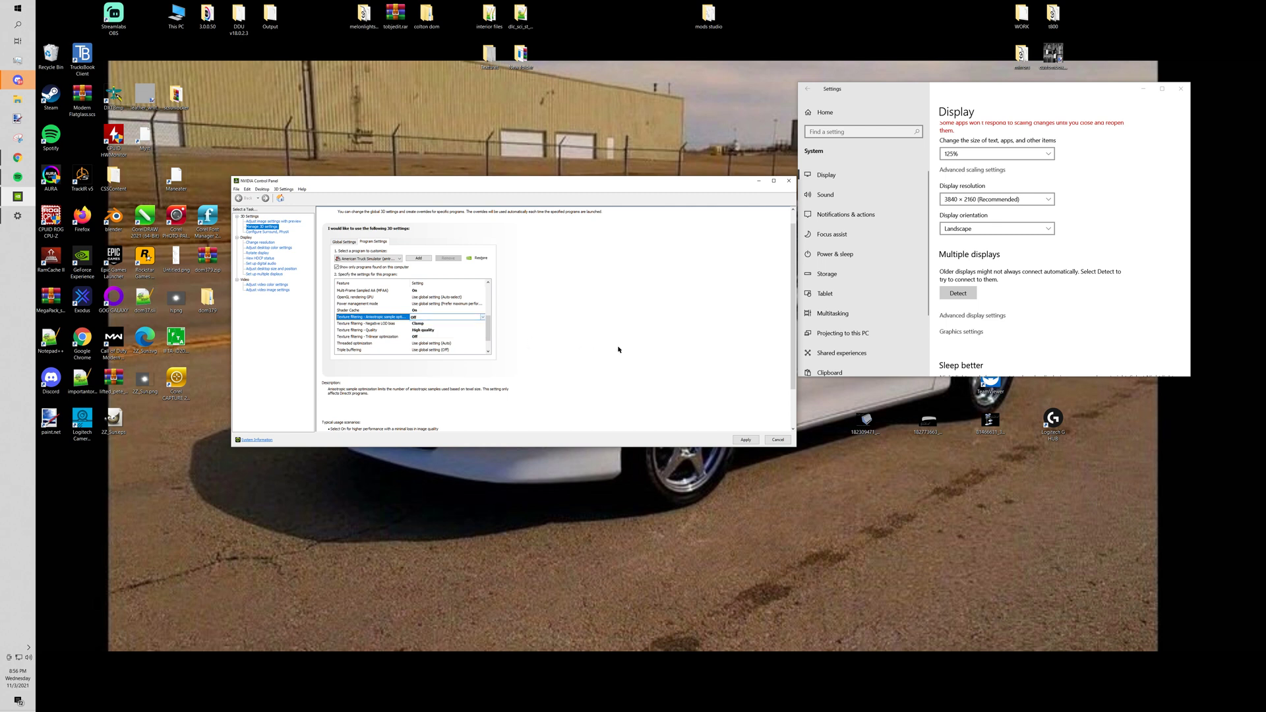
left_click(440, 317)
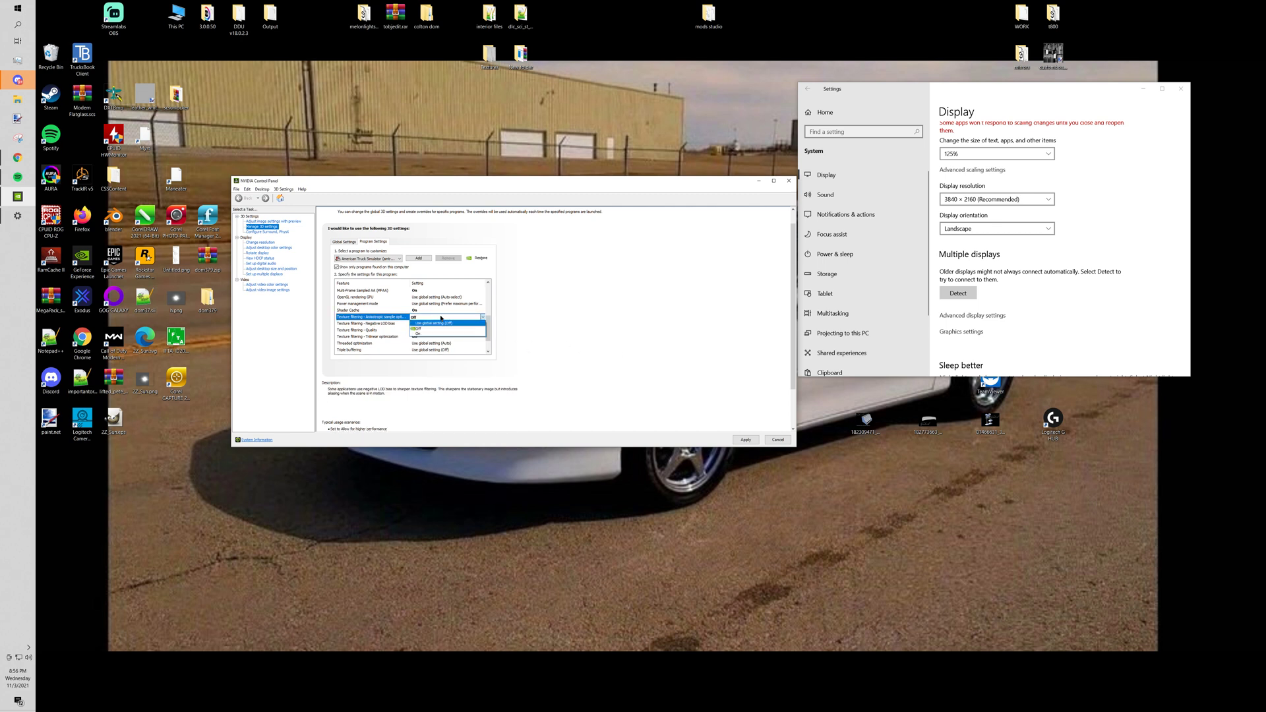
left_click(439, 329)
left_click(417, 324)
left_click(428, 341)
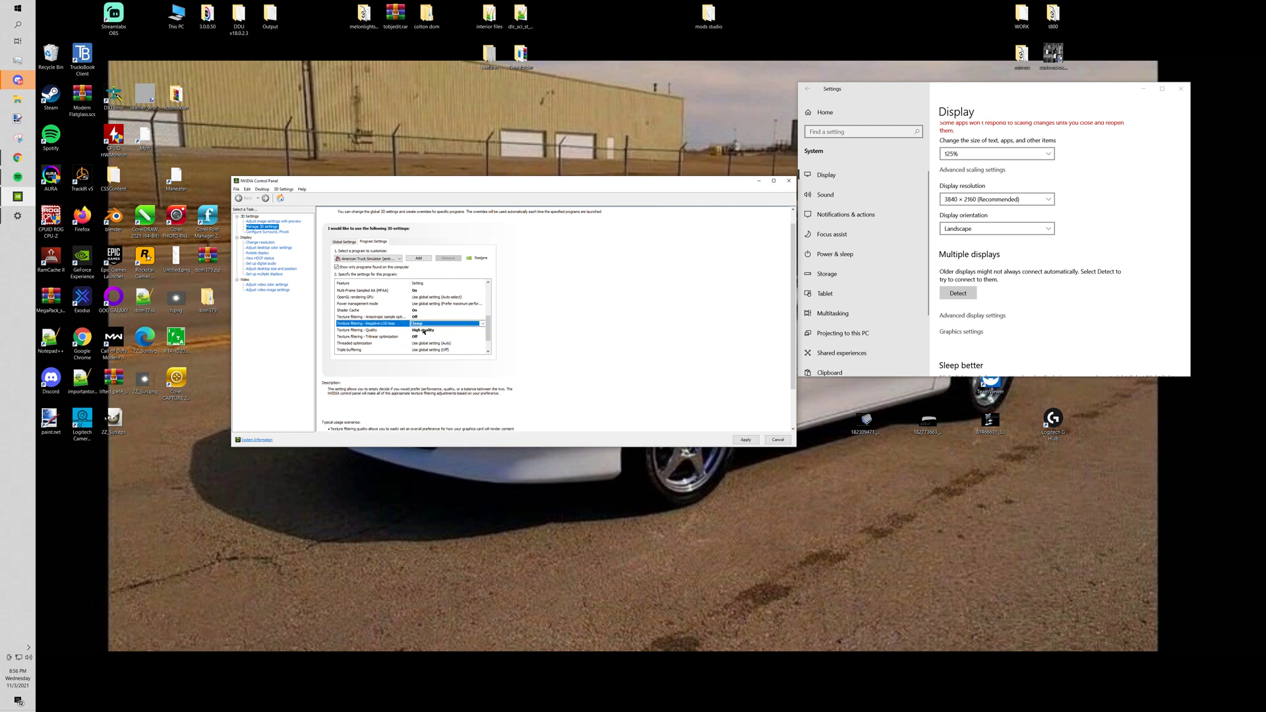
left_click(426, 332)
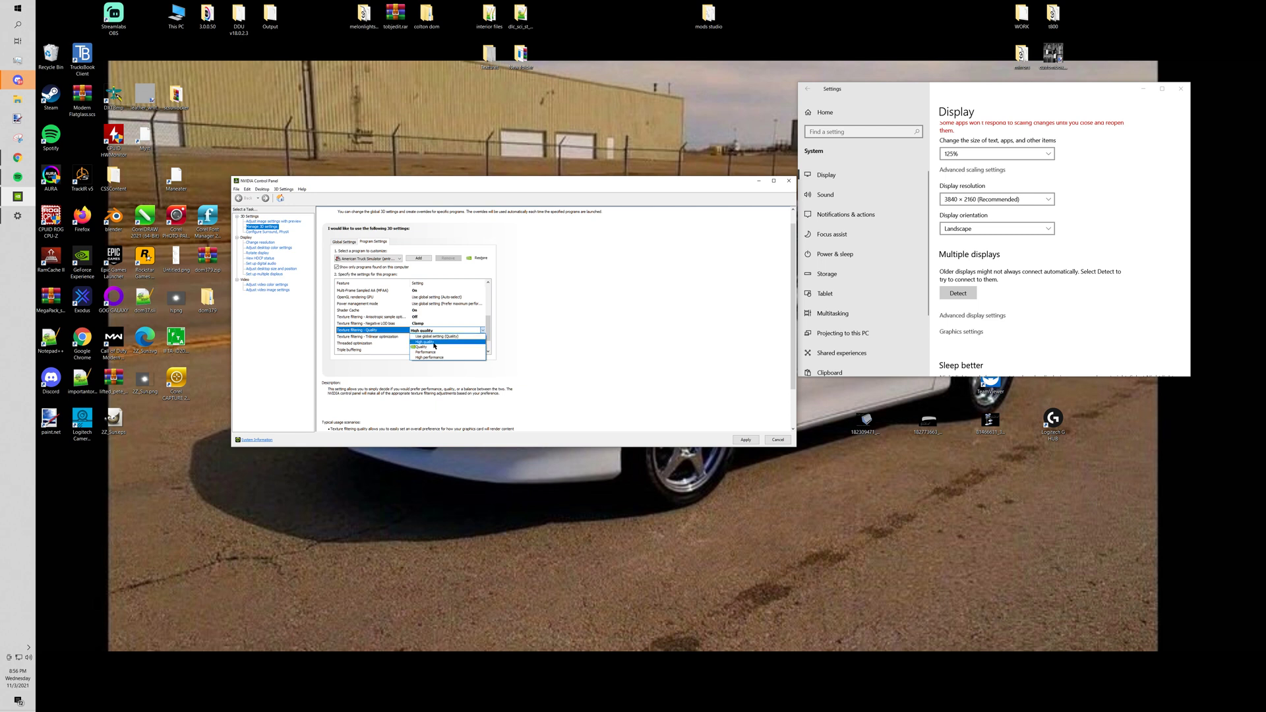
left_click(434, 343)
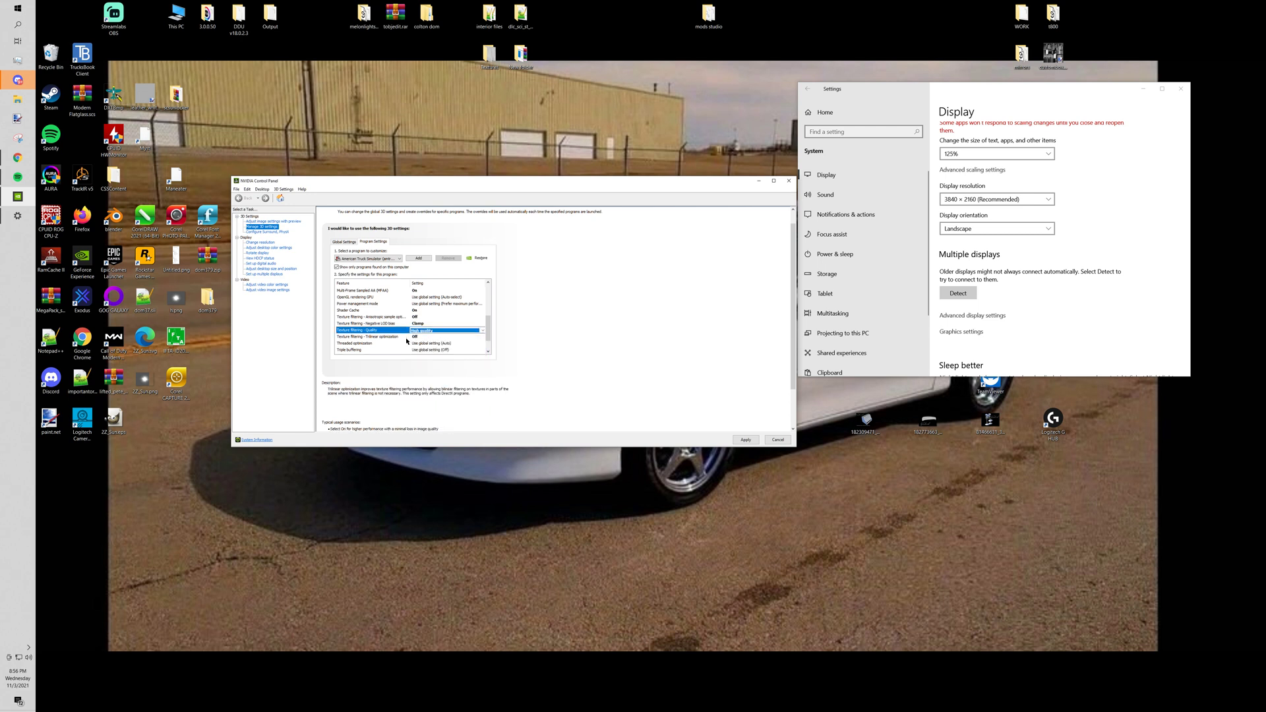
scroll(399, 346, "down", 1)
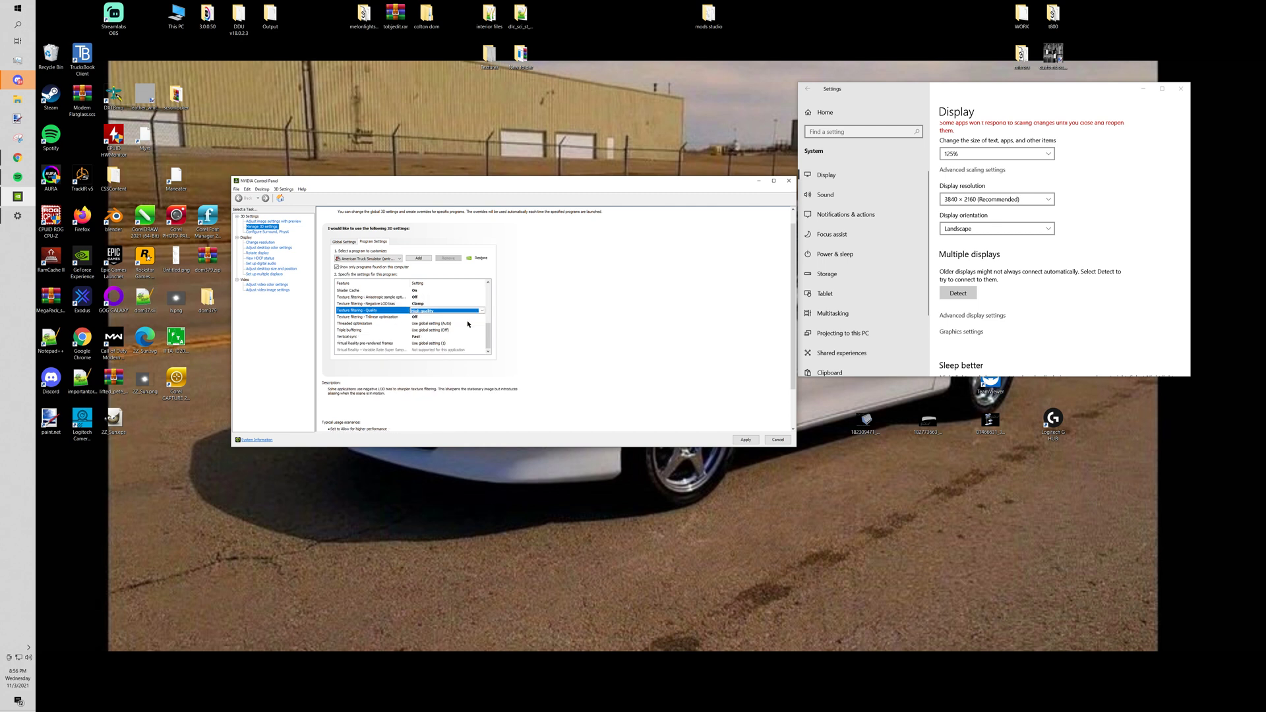
left_click(416, 338)
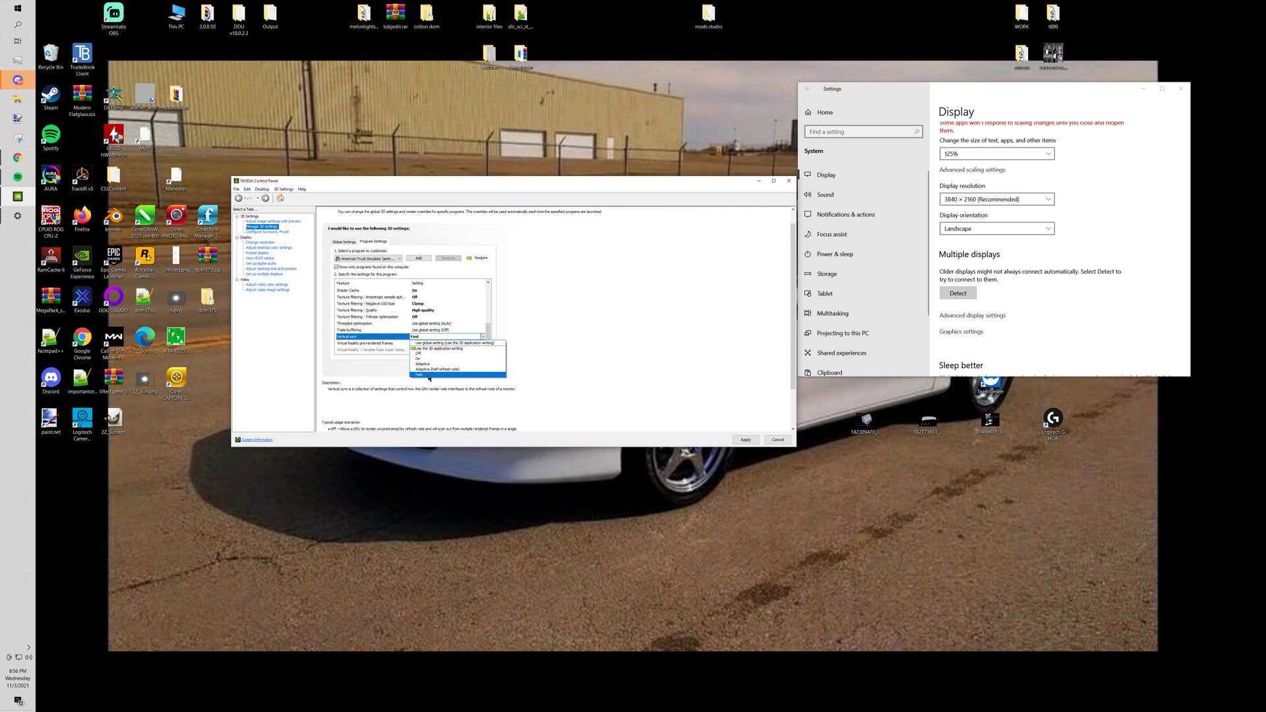
scroll(427, 396, "down", 3)
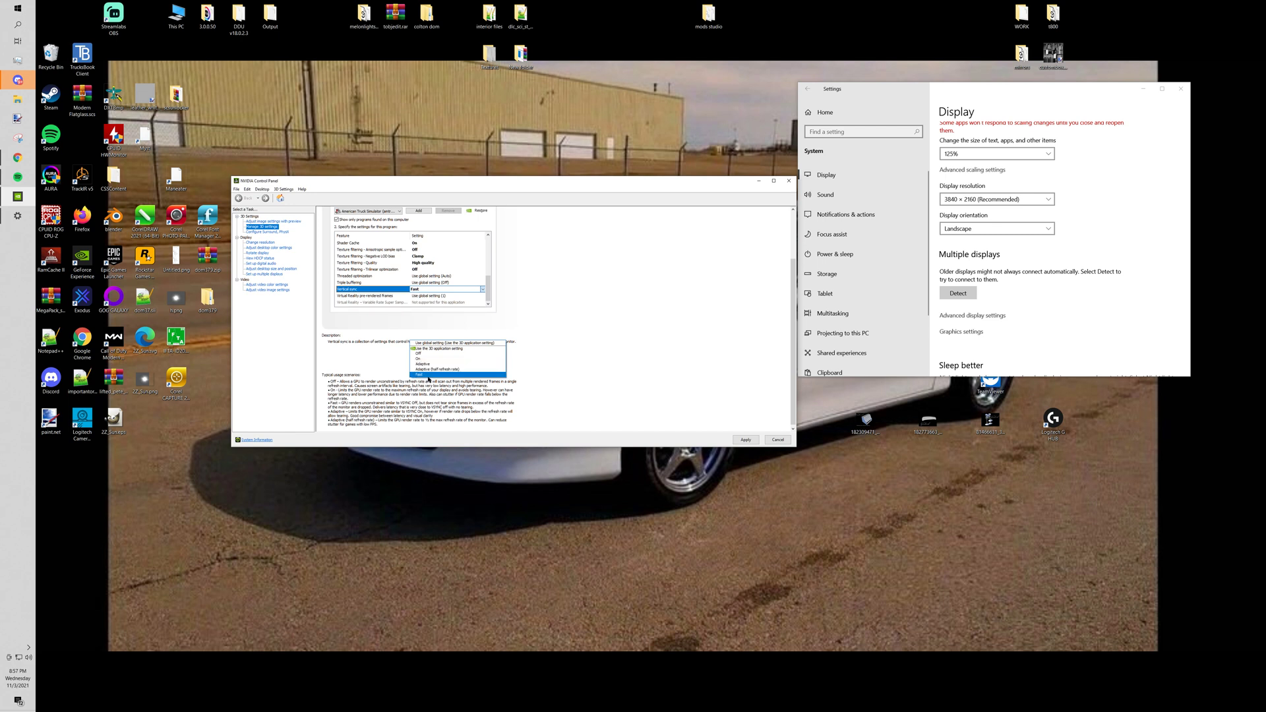
left_click(428, 377)
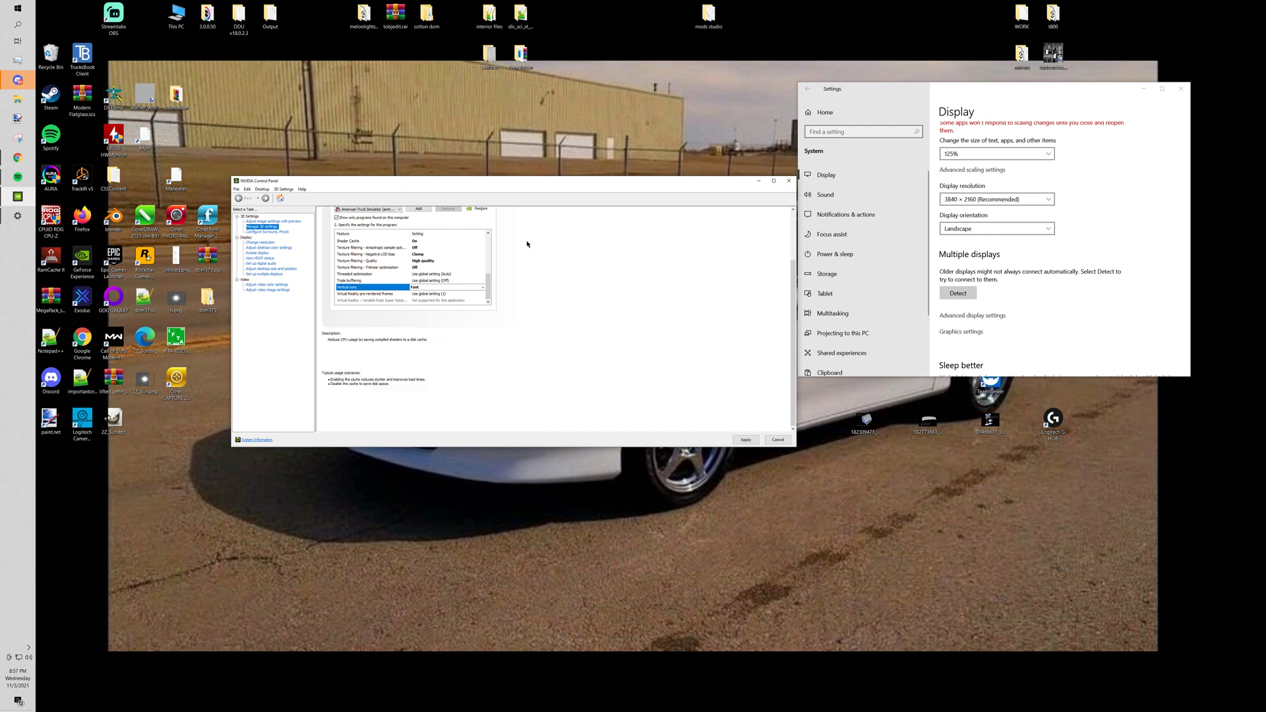
left_click(746, 440)
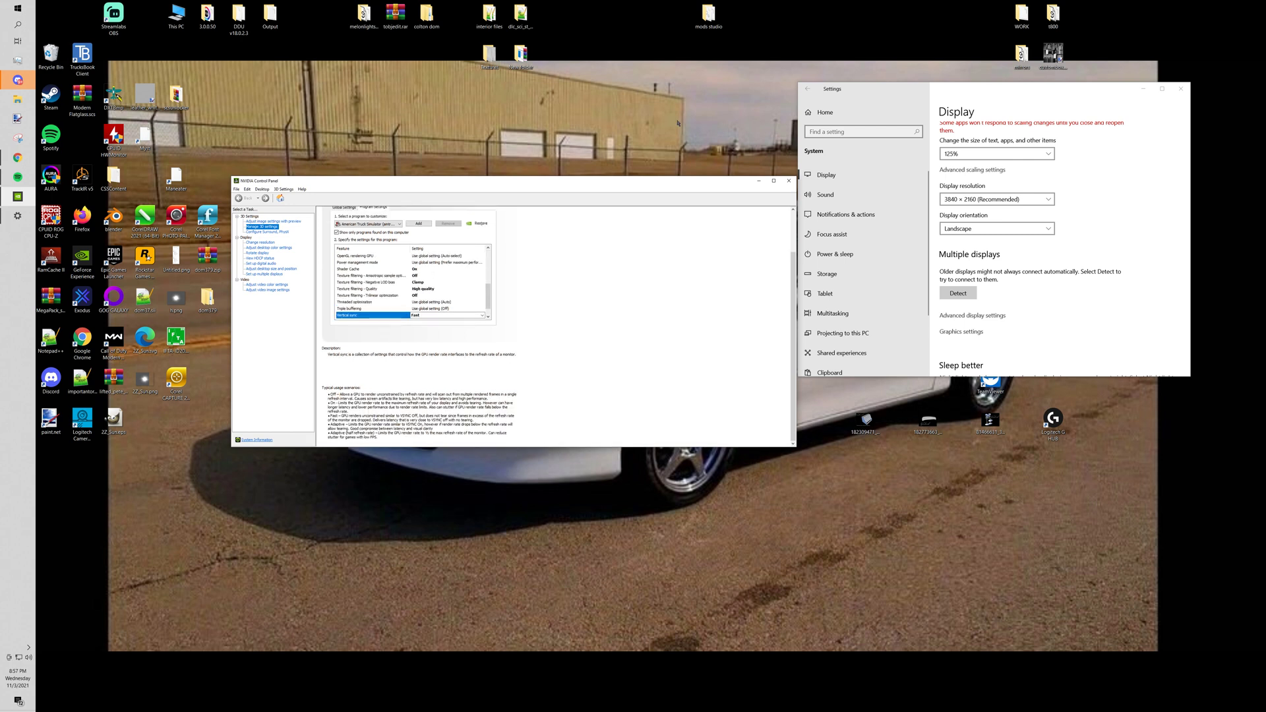
left_click(789, 182)
Step: Change Windows Scale and layout from 125% to 100% in Display settings
right_click(490, 299)
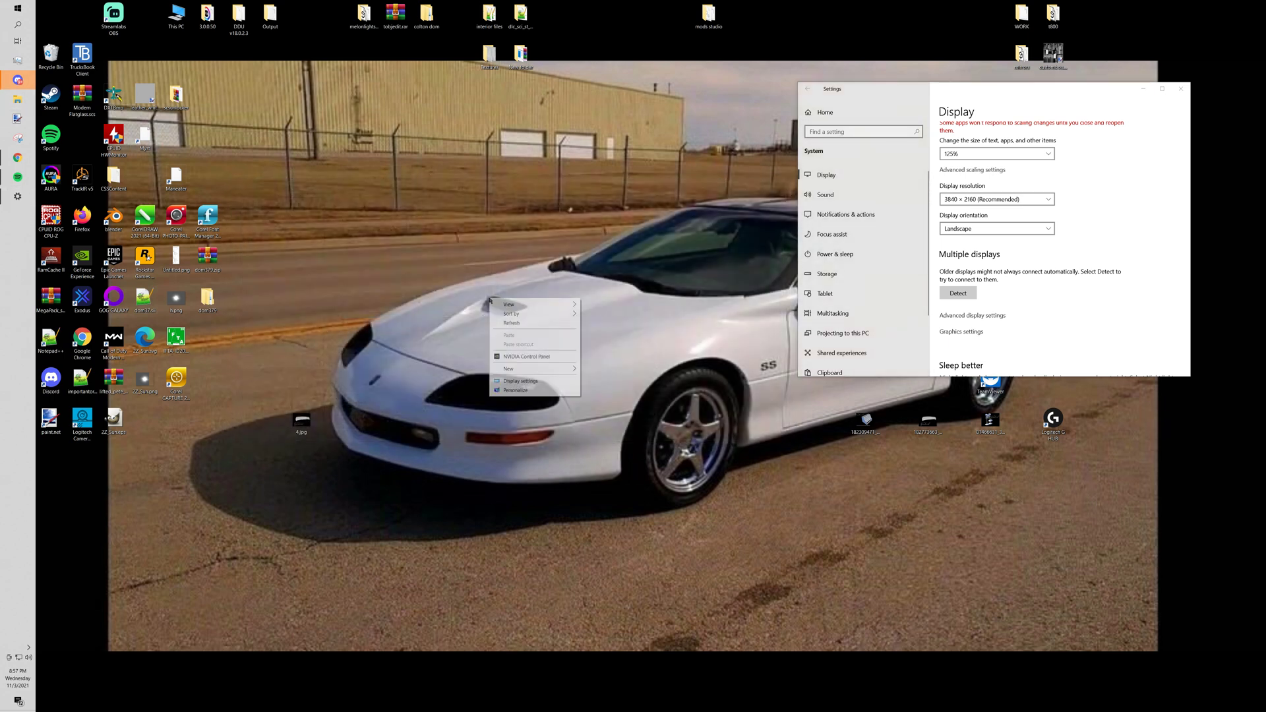
left_click(523, 382)
scroll(989, 277, "down", 3)
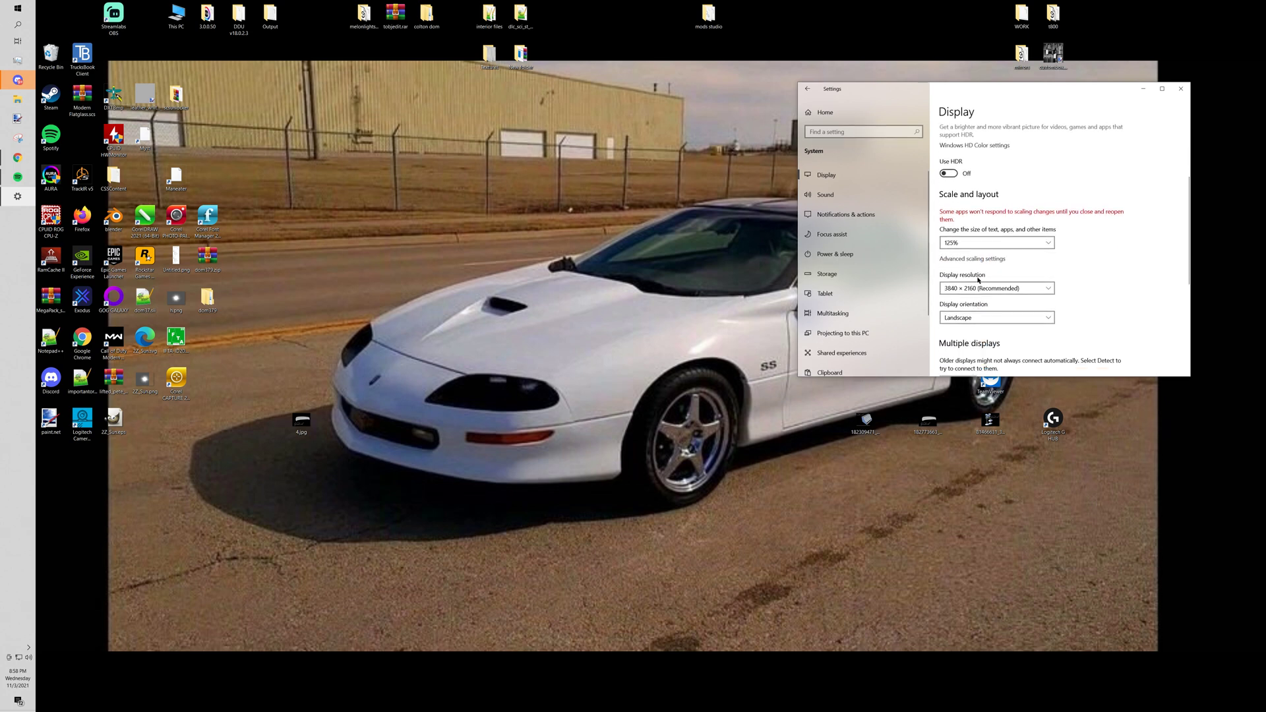
left_click(967, 243)
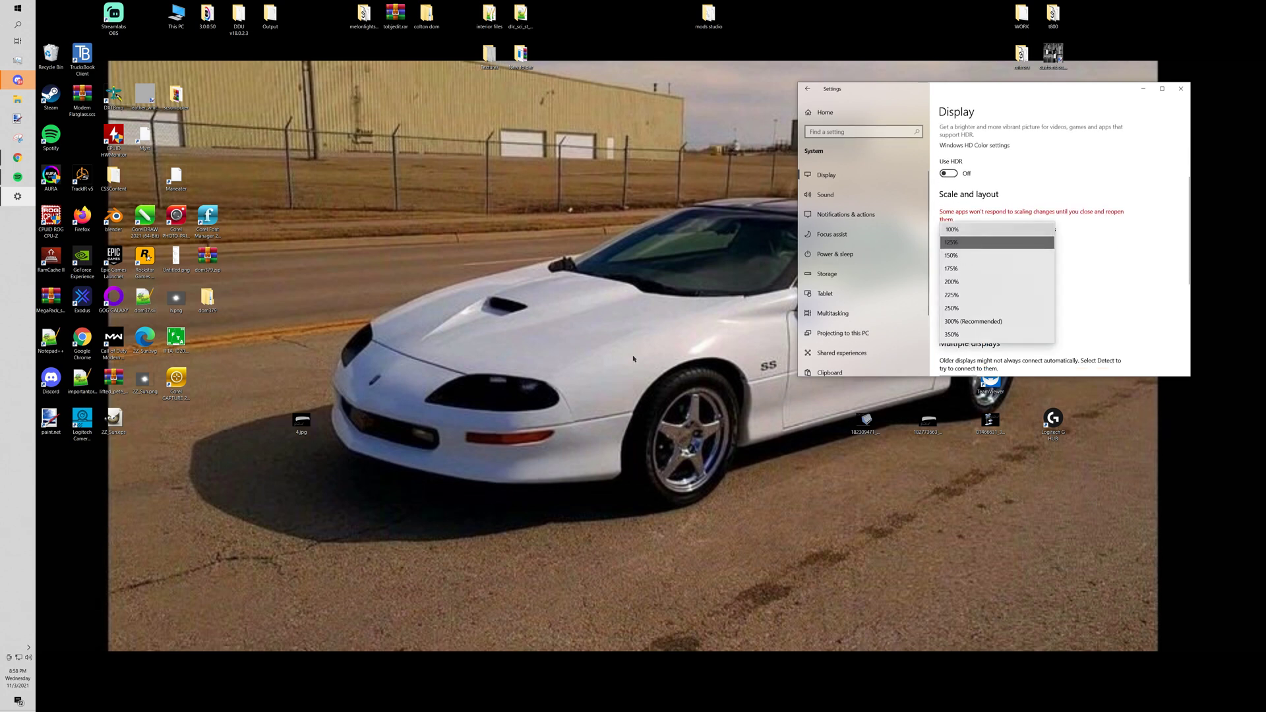
left_click(953, 229)
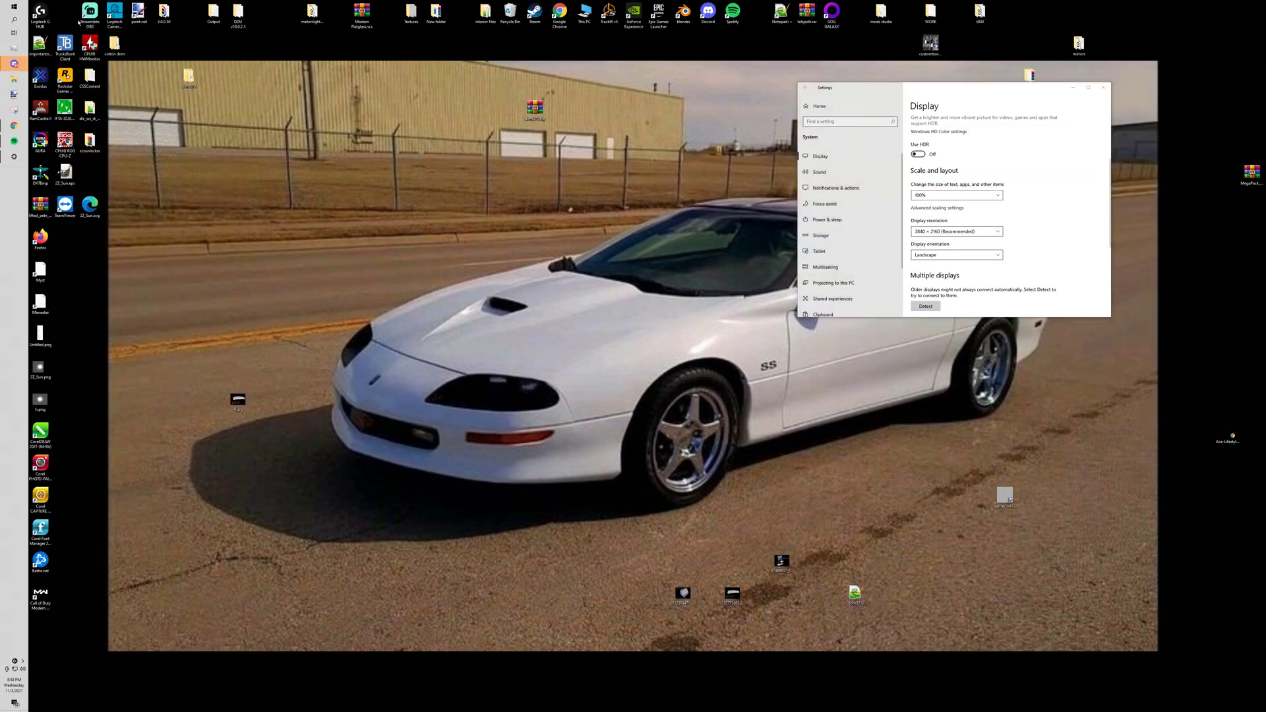
Step: Play American Truck Simulator from the Steam library, dismissing the Apex popup and confirming the normal launch
left_click(535, 14)
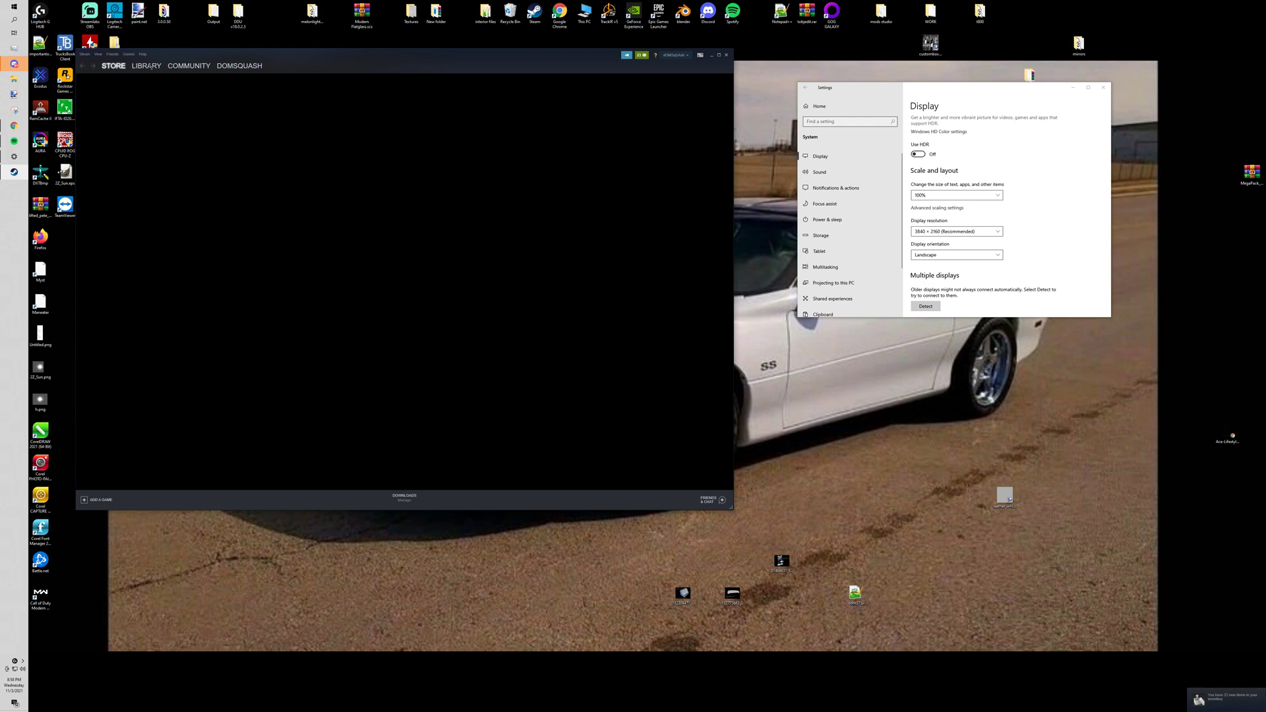
left_click(150, 66)
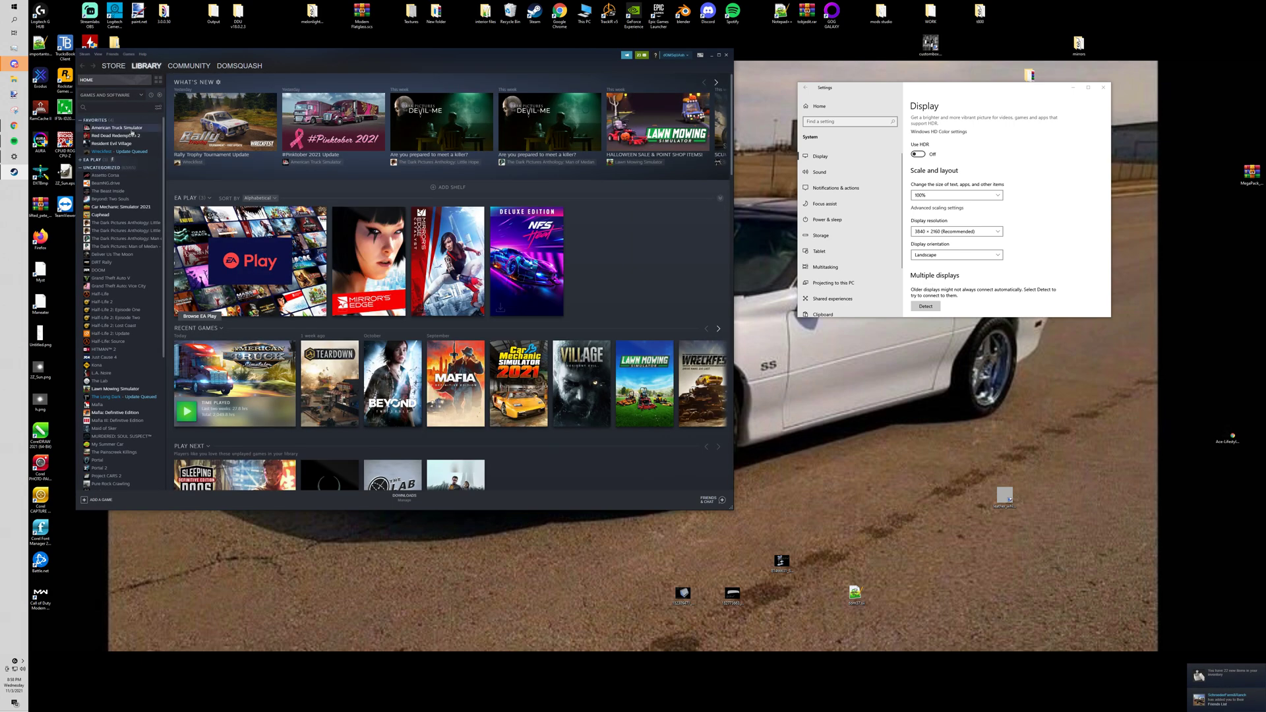
left_click(131, 129)
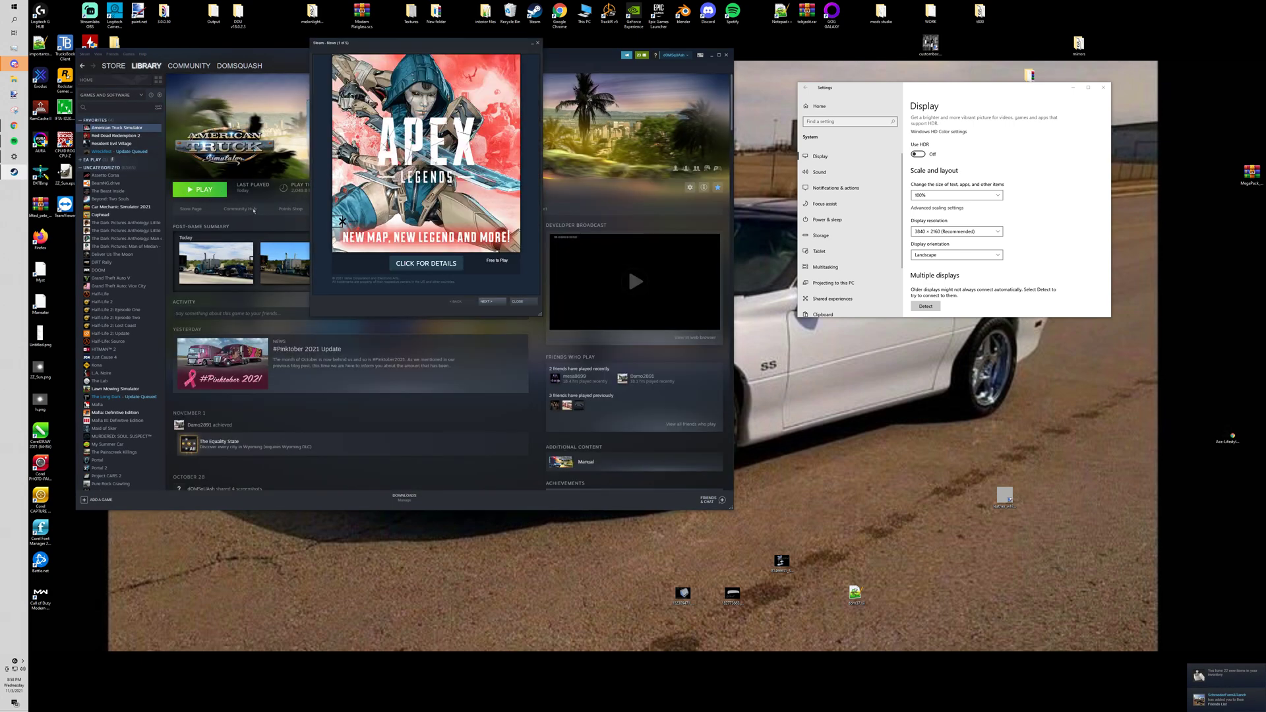
left_click(508, 301)
left_click(199, 190)
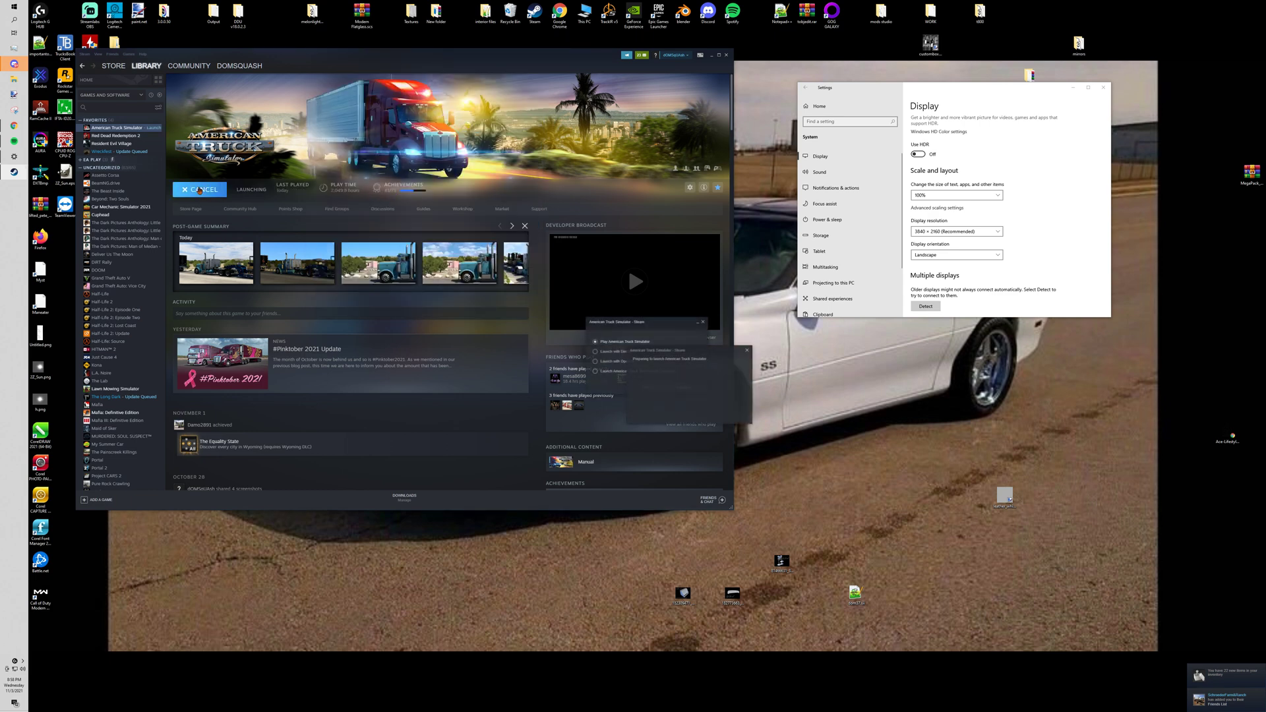
left_click(664, 390)
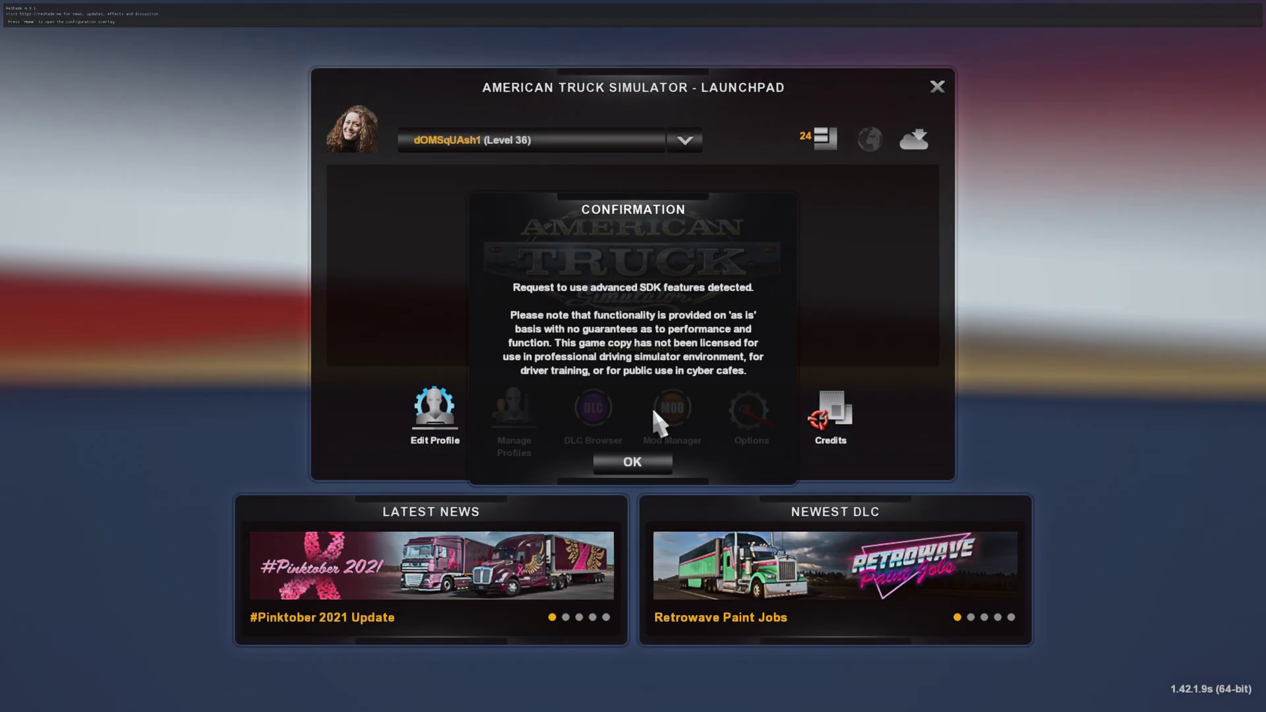
Step: Dismiss the startup warnings, load the Thursday 10:24 am autosave with autosaves shown, then open the menu
left_click(637, 473)
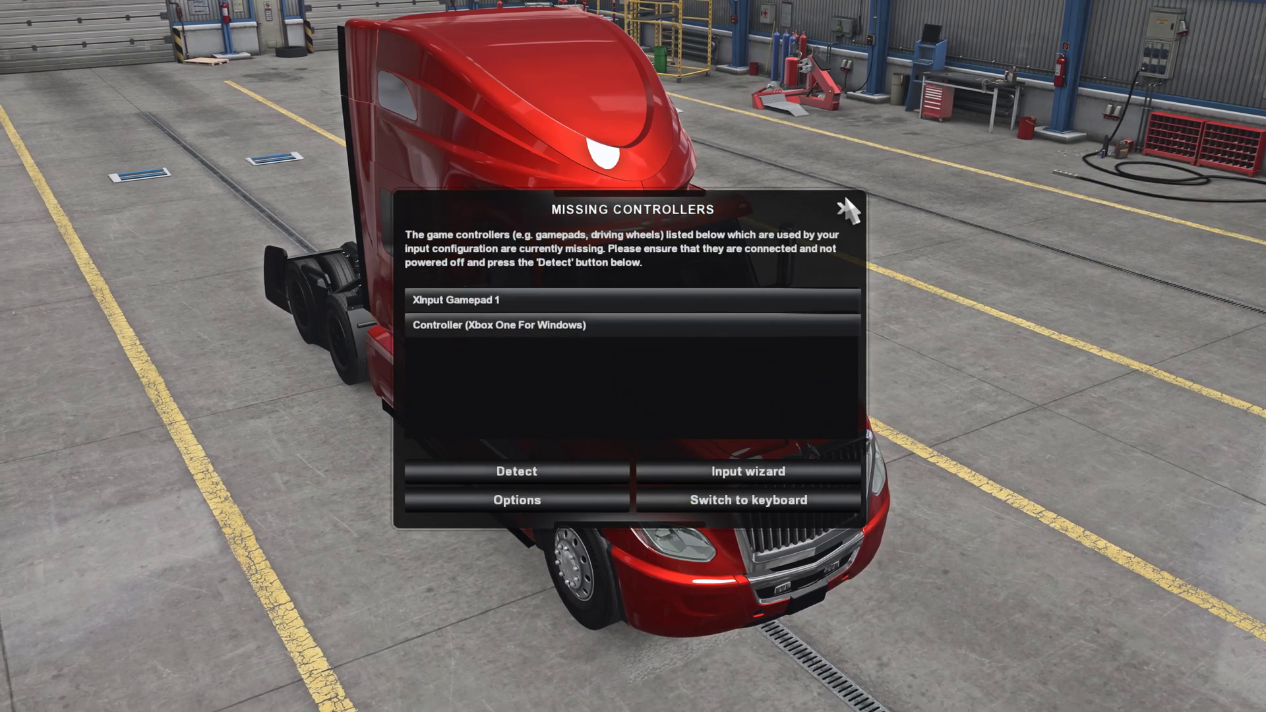
left_click(840, 210)
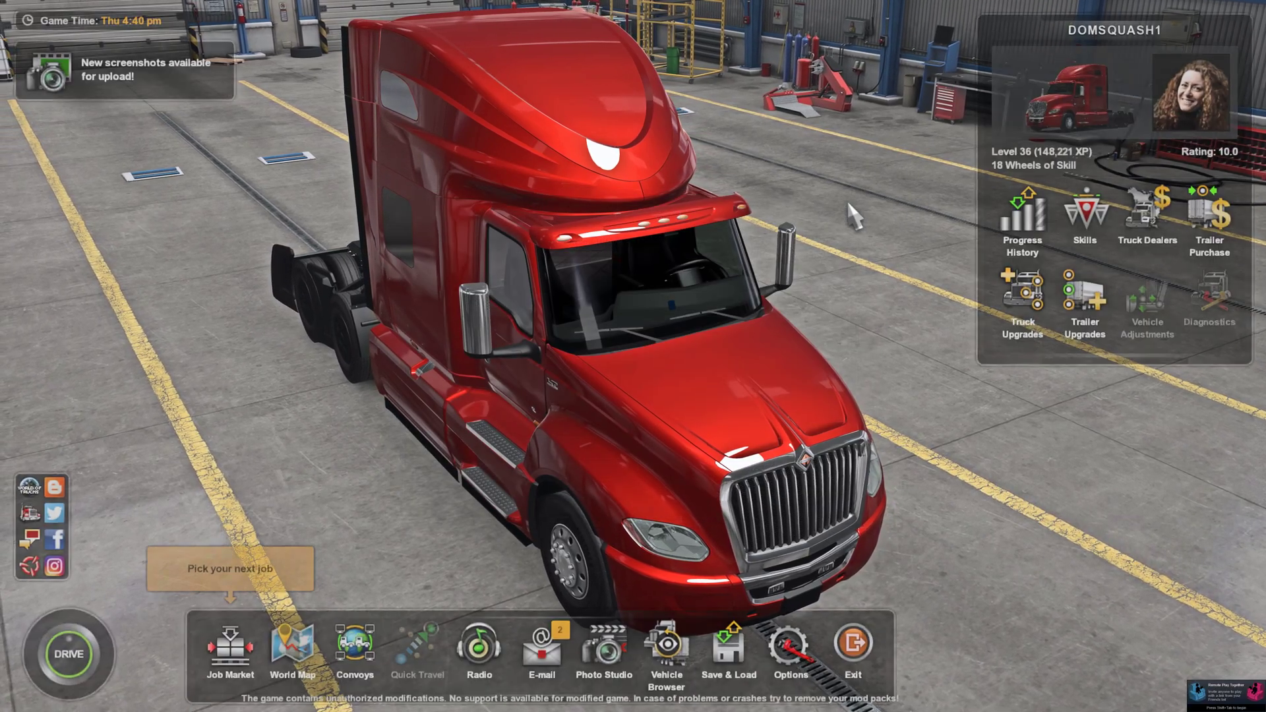
left_click(732, 649)
left_click(475, 356)
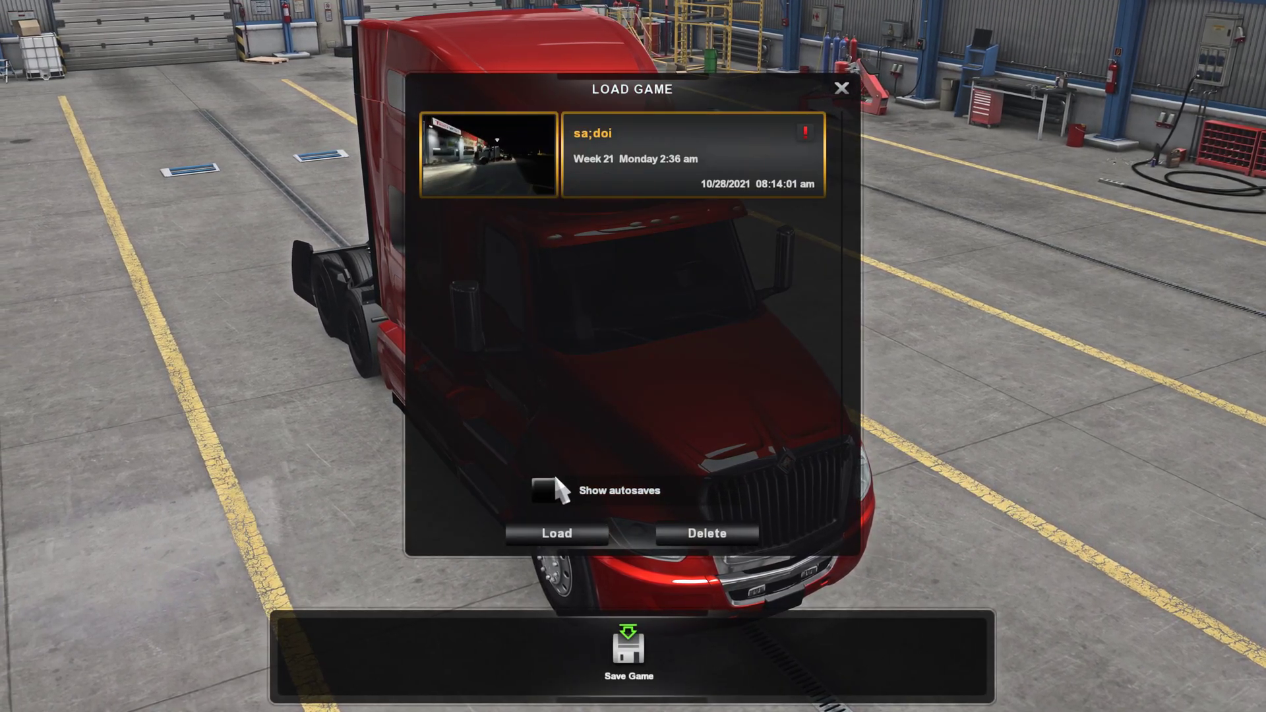
left_click(545, 489)
left_click(701, 214)
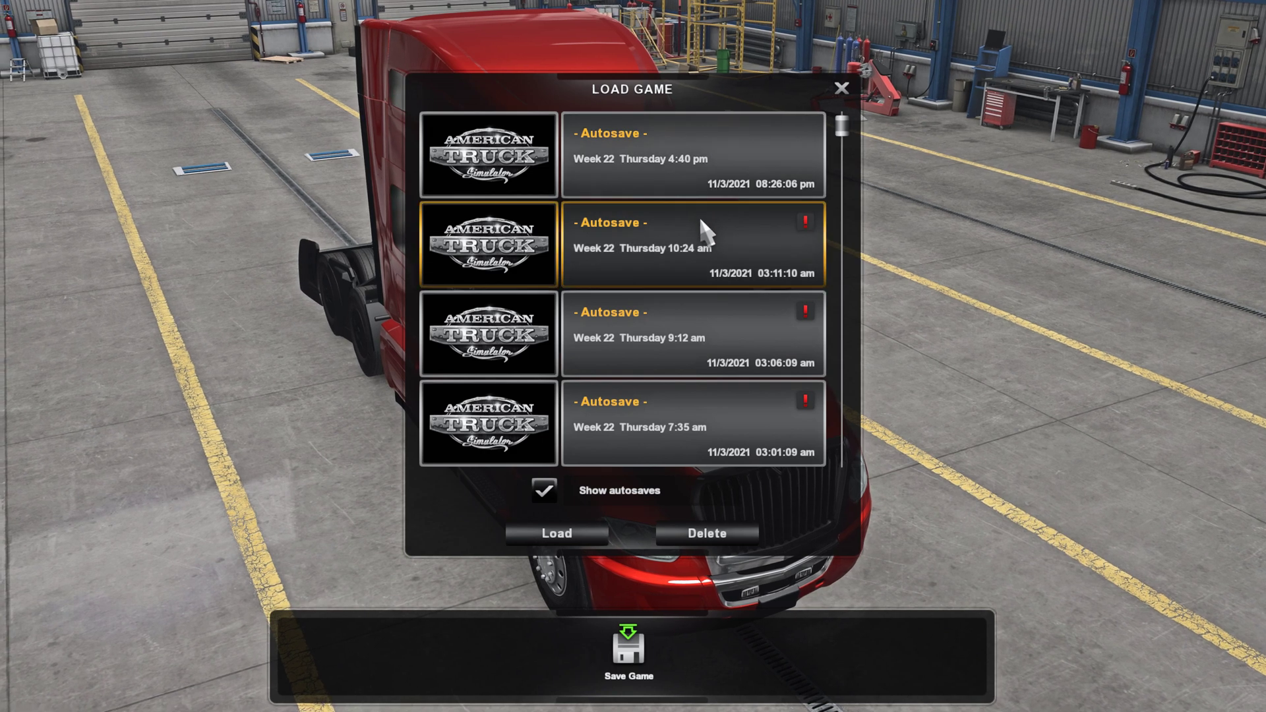
left_click(554, 534)
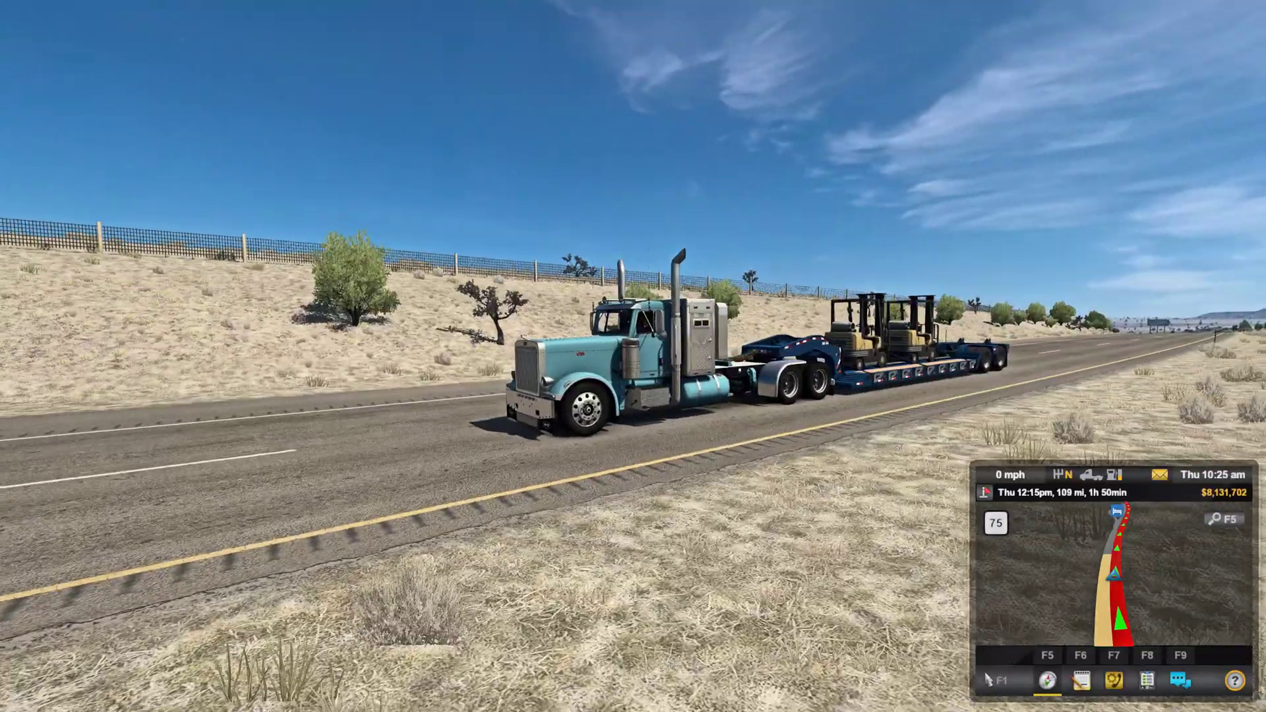
key("Escape")
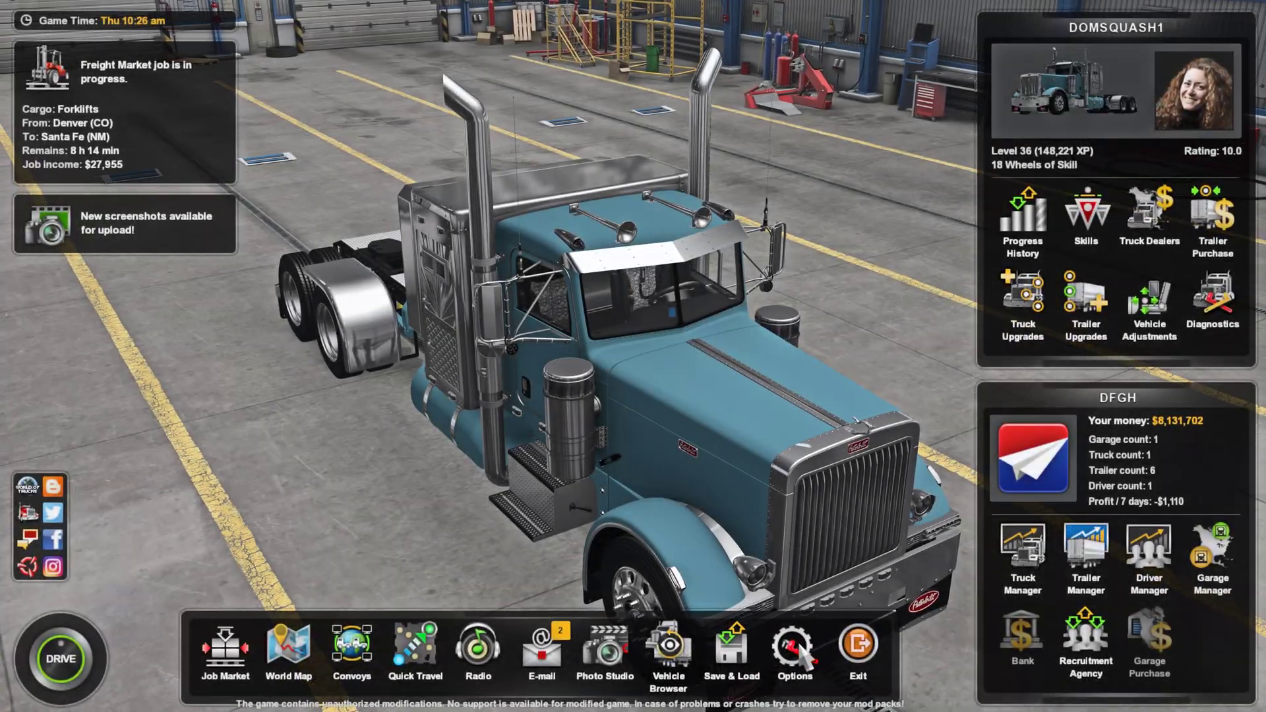
Step: Set the graphics Scaling option to 100%
left_click(788, 644)
left_click(478, 125)
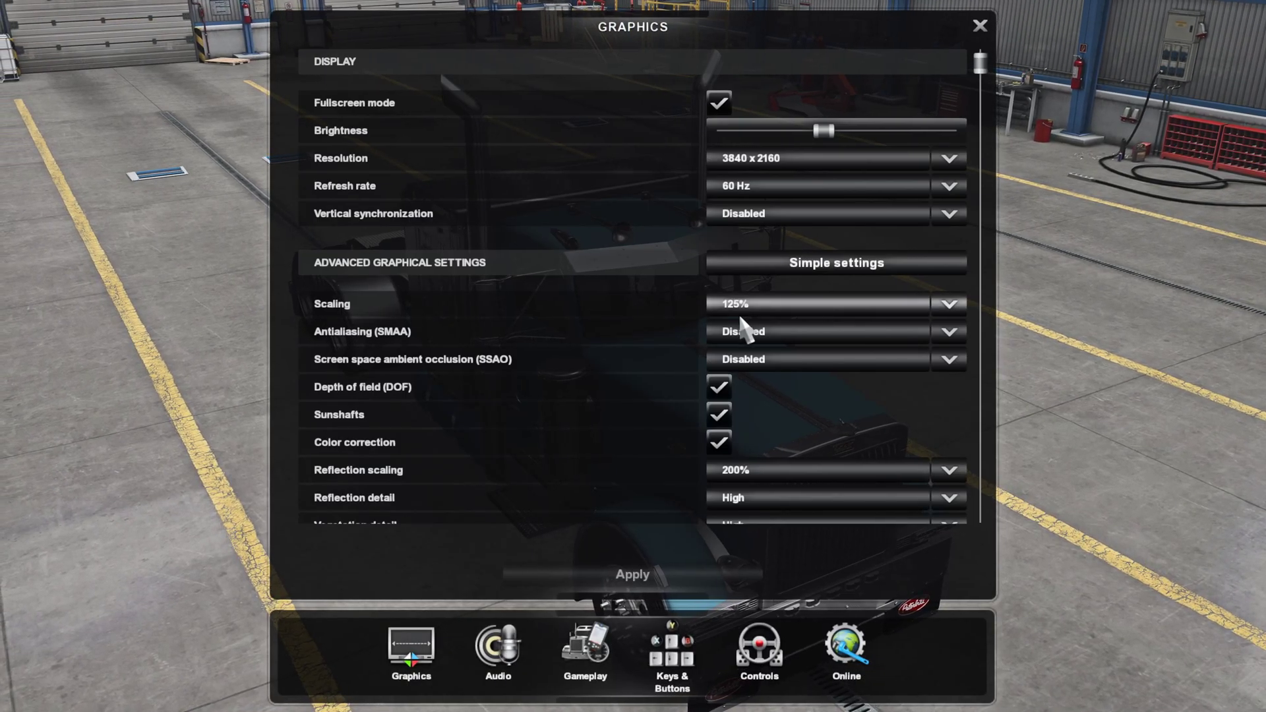
left_click(735, 310)
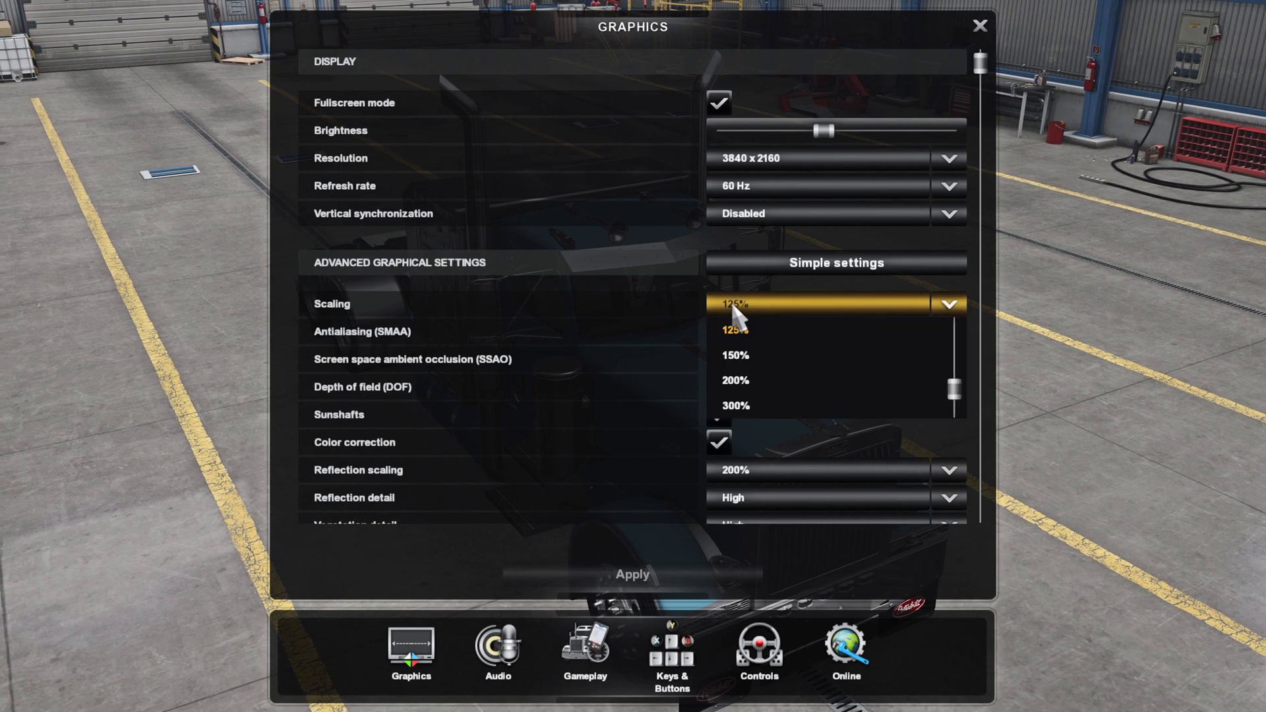
left_click(744, 341)
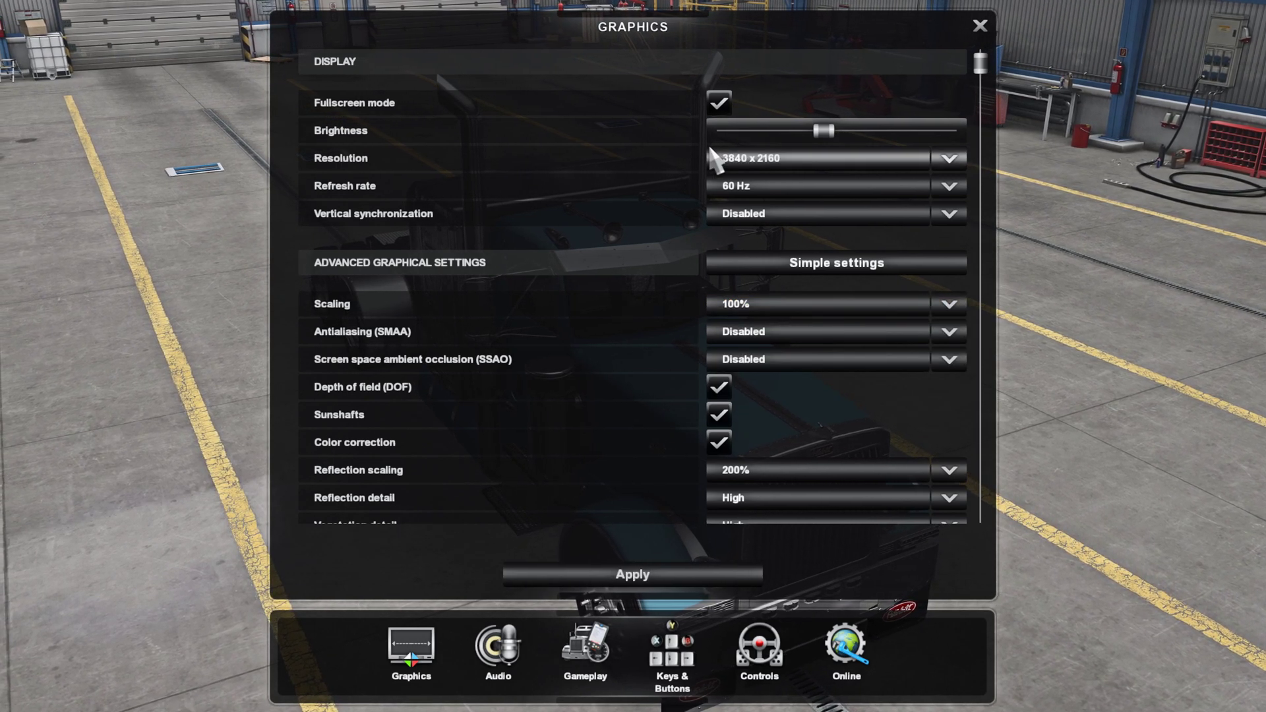
Step: Set both Mirror quality and Mirror resolution to High
scroll(670, 260, "down", 3)
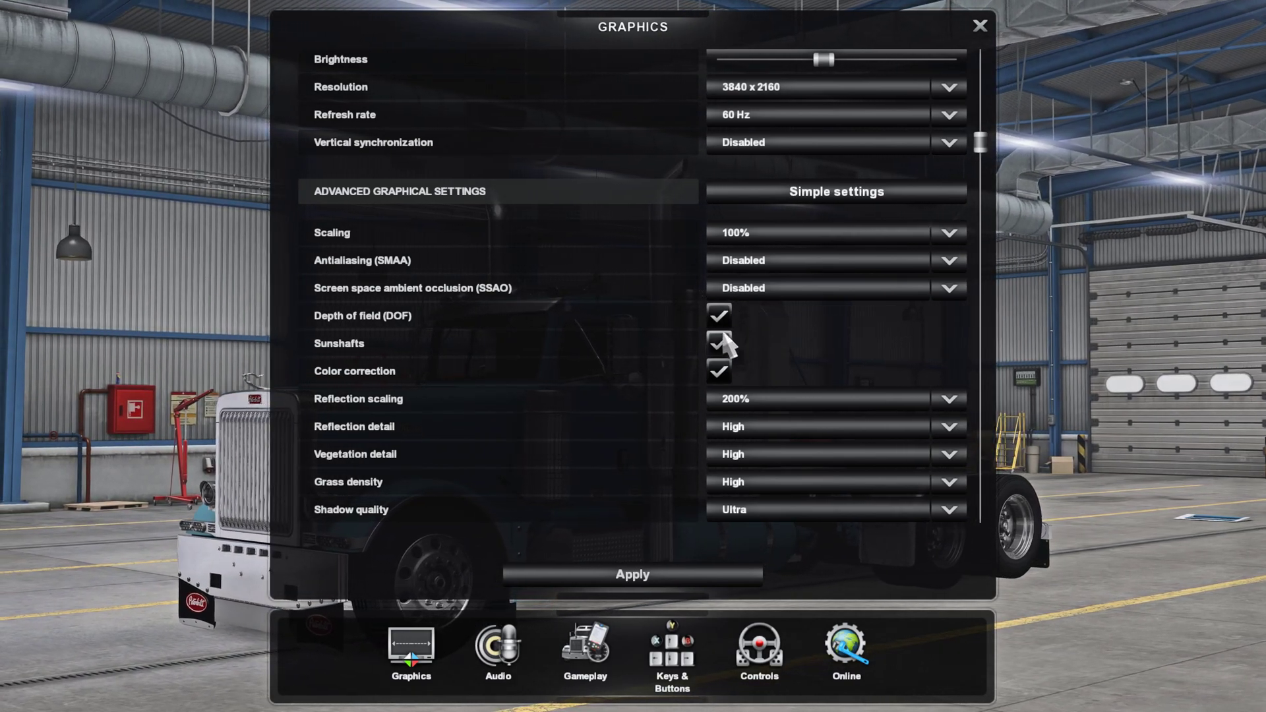
scroll(811, 354, "down", 2)
scroll(805, 337, "down", 1)
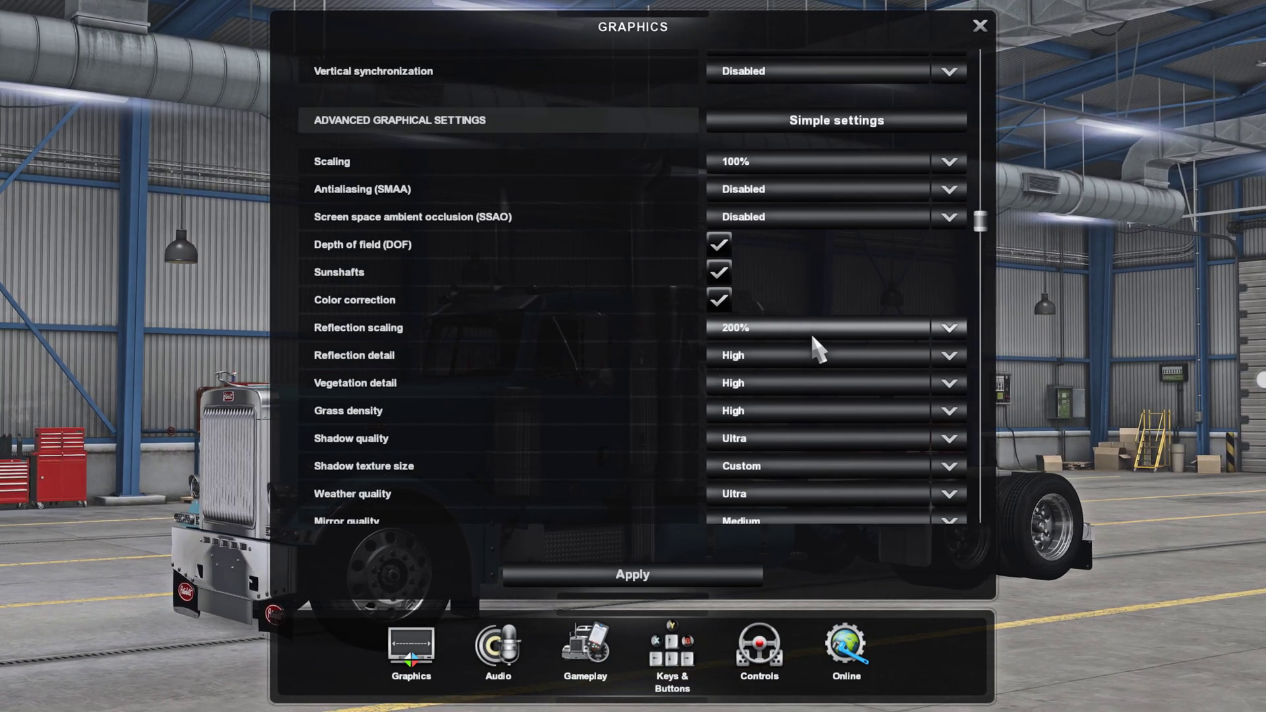
scroll(782, 432, "down", 1)
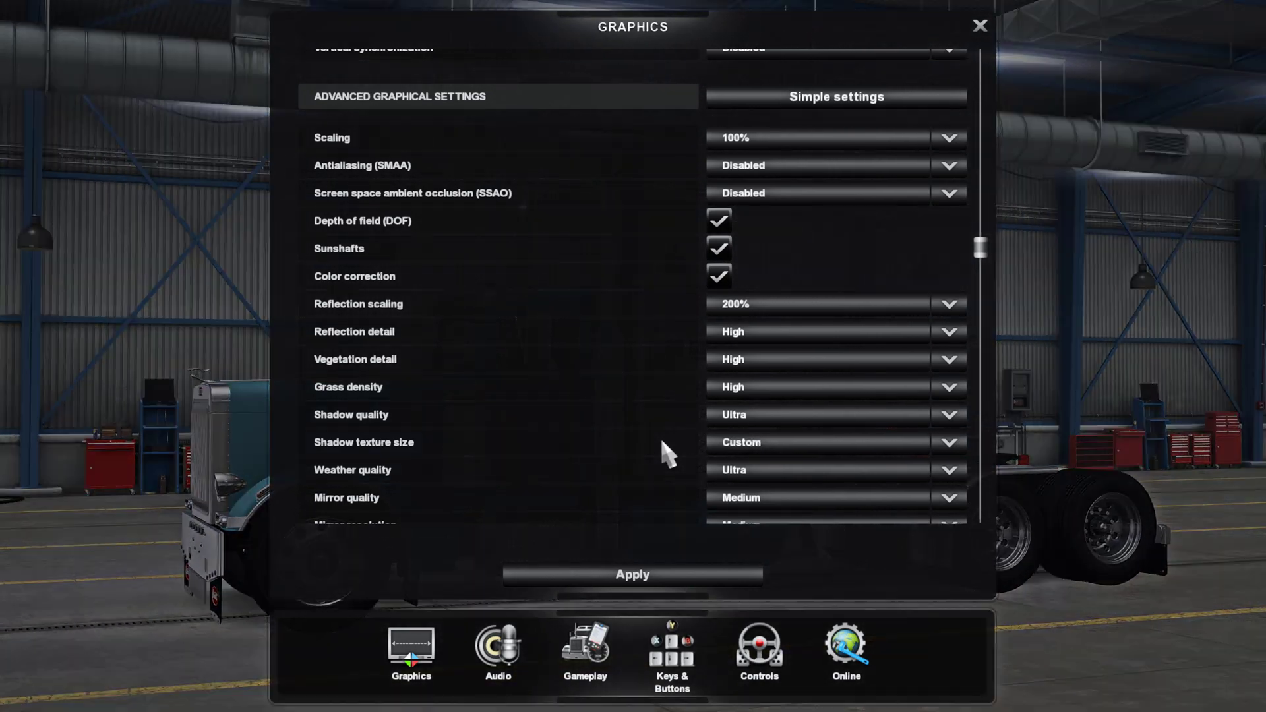
scroll(662, 442, "down", 2)
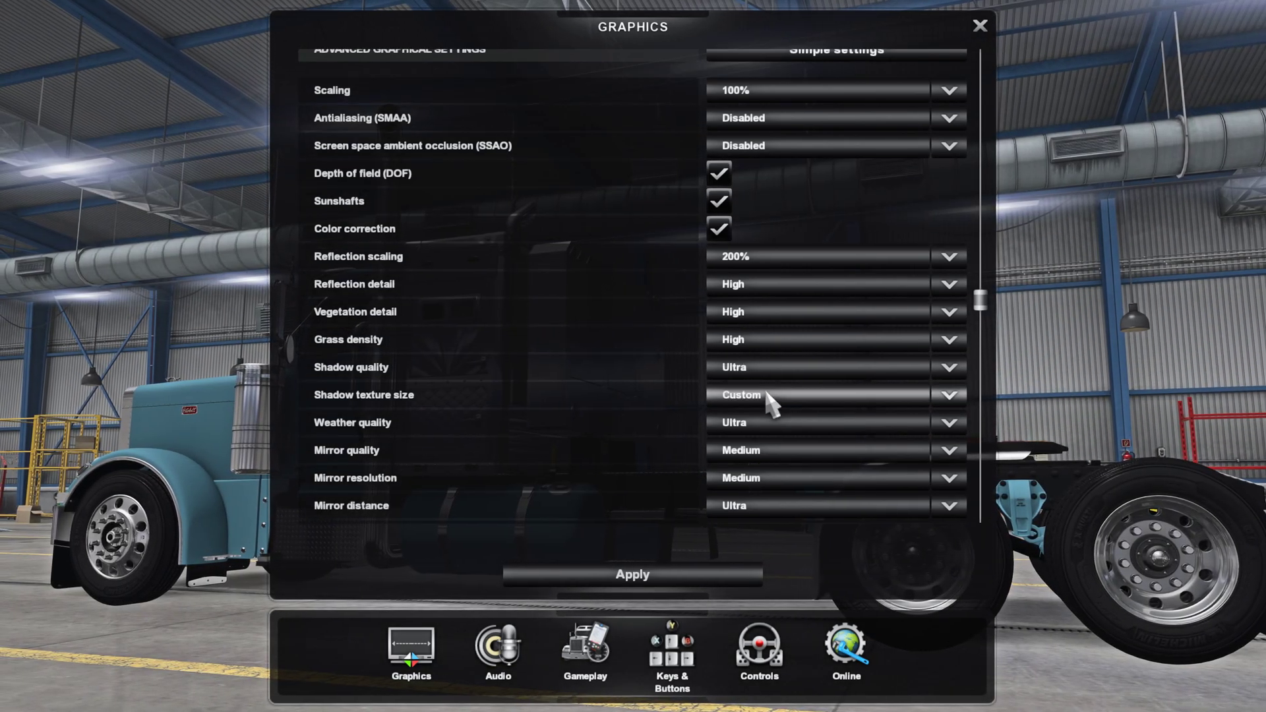
scroll(758, 439, "down", 1)
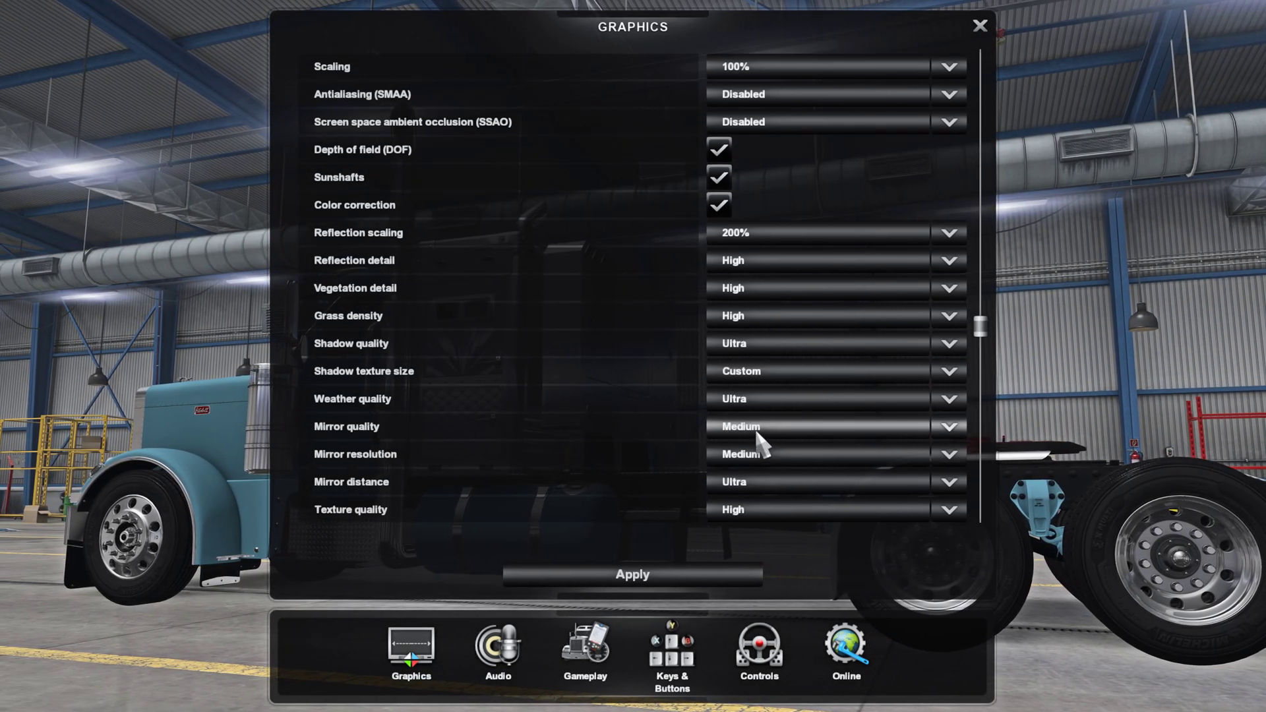
scroll(761, 442, "down", 1)
scroll(763, 444, "down", 1)
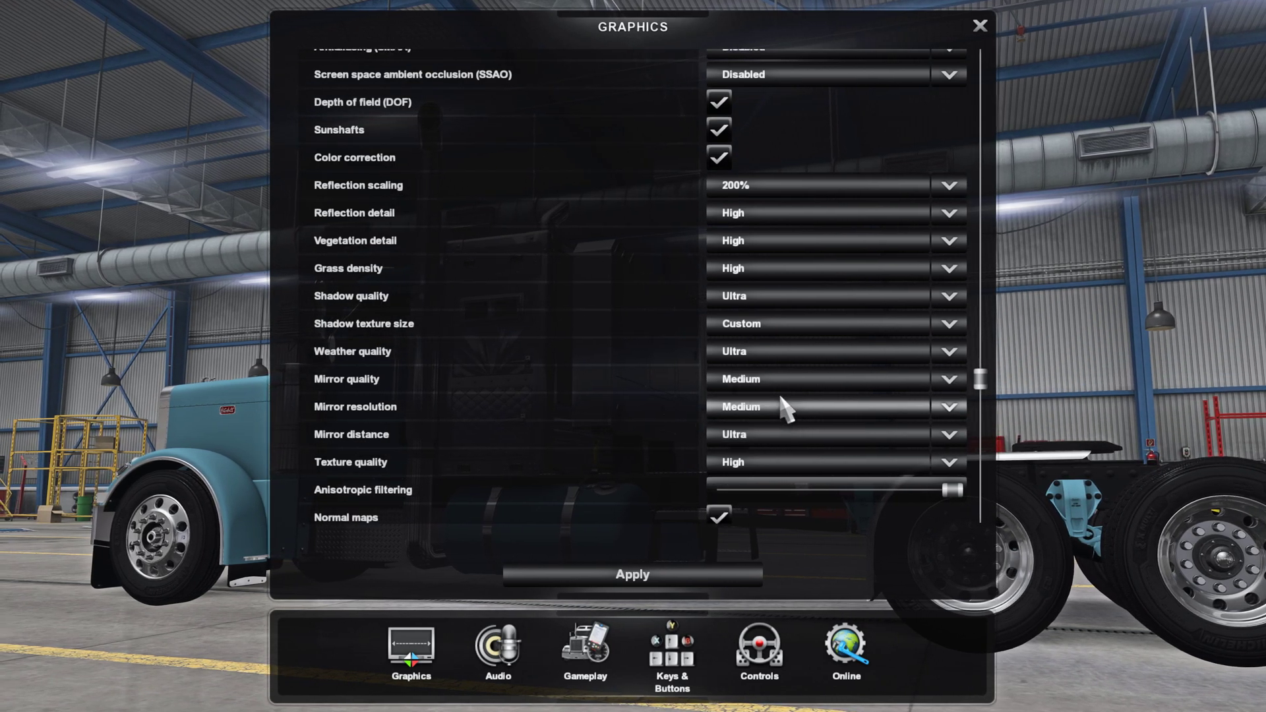
left_click(783, 376)
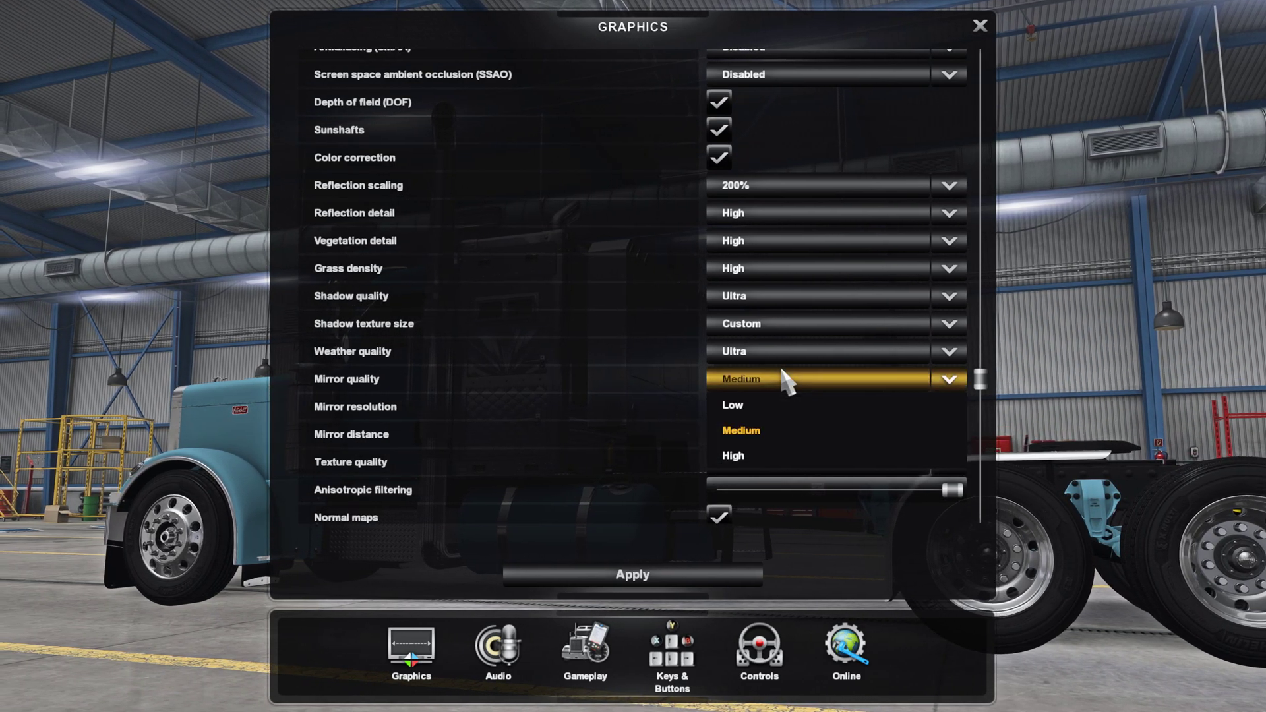
left_click(745, 455)
left_click(750, 410)
left_click(743, 485)
Step: Apply the changed graphics settings and confirm keeping them
scroll(814, 363, "up", 4)
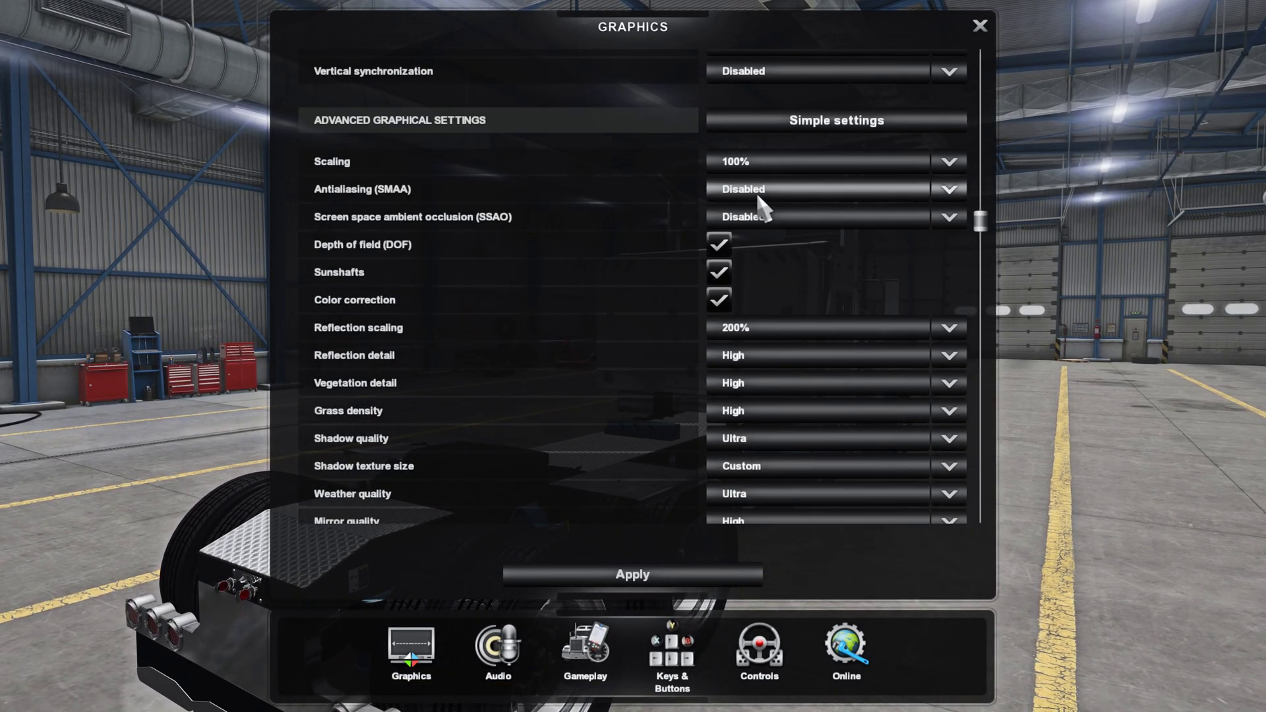
scroll(757, 197, "down", 1)
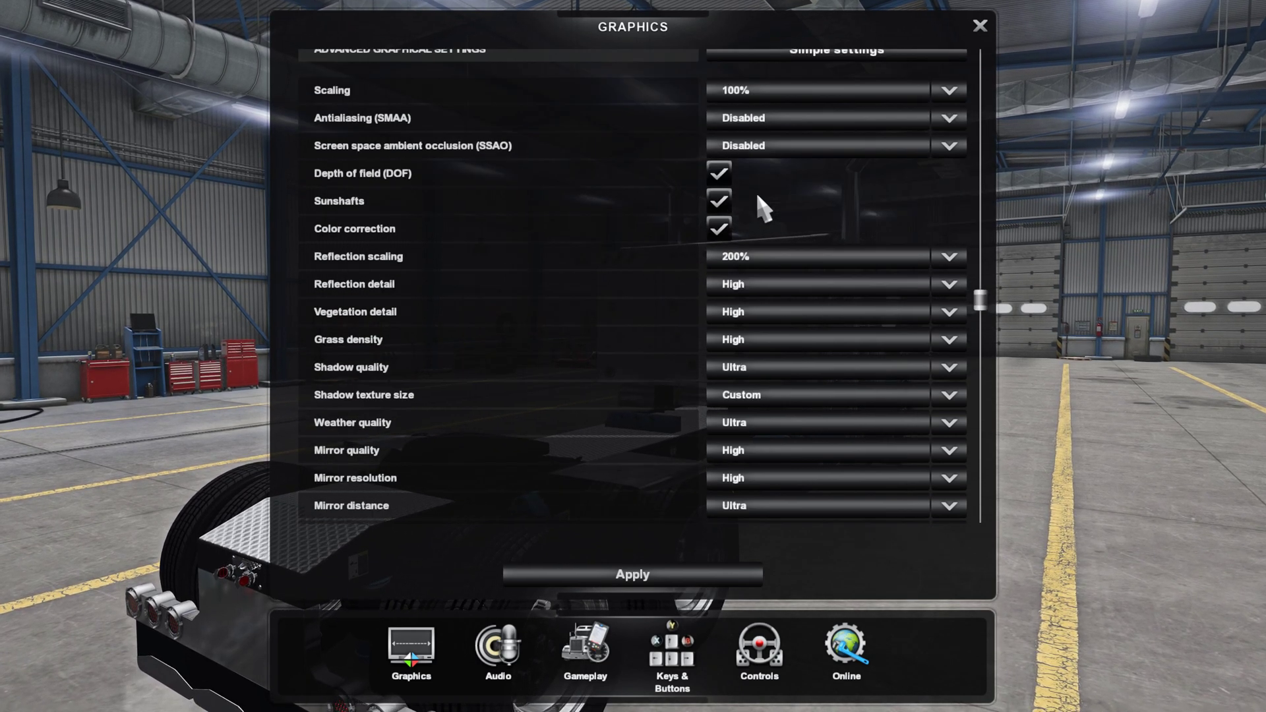
scroll(757, 196, "down", 2)
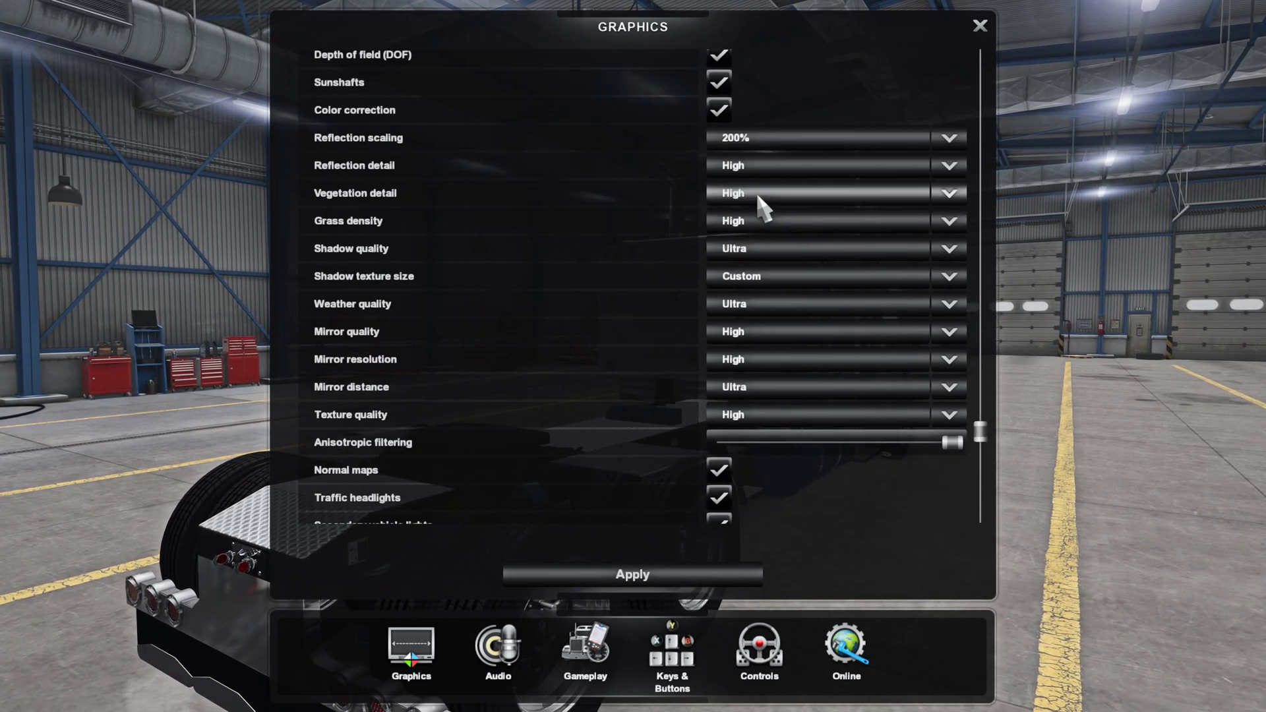
scroll(758, 198, "down", 1)
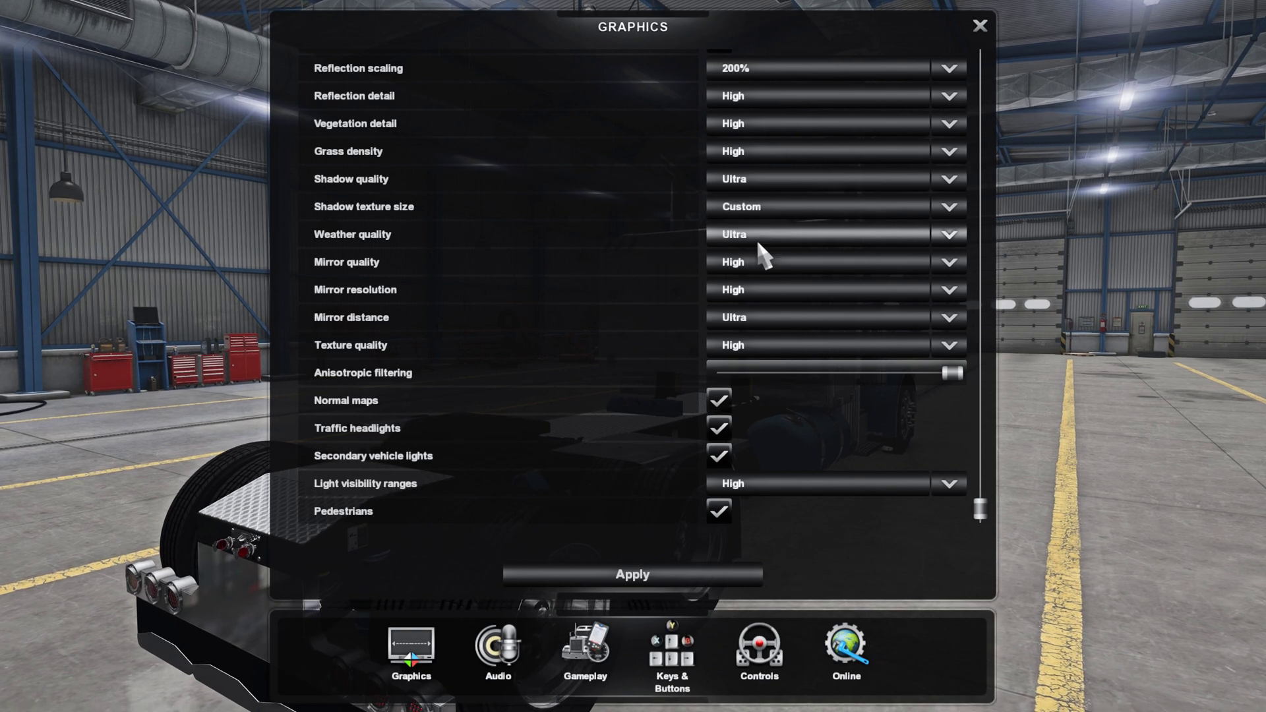
scroll(826, 393, "up", 1)
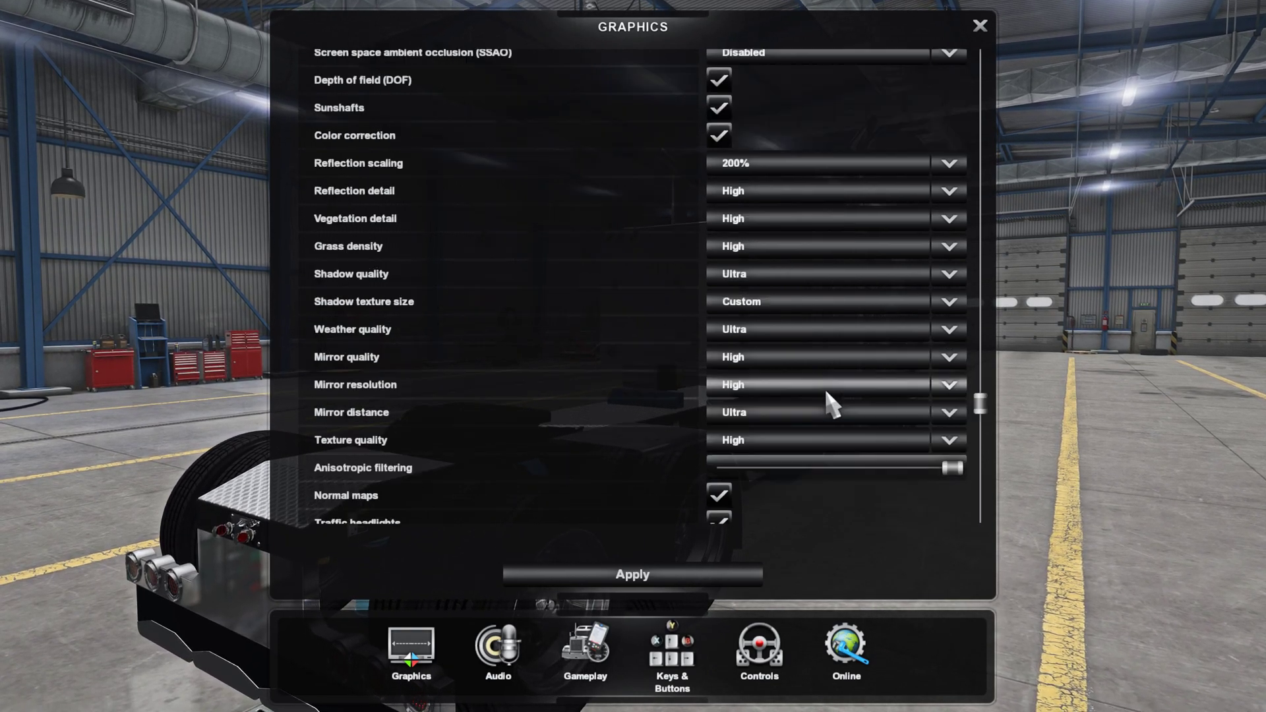
scroll(826, 393, "up", 3)
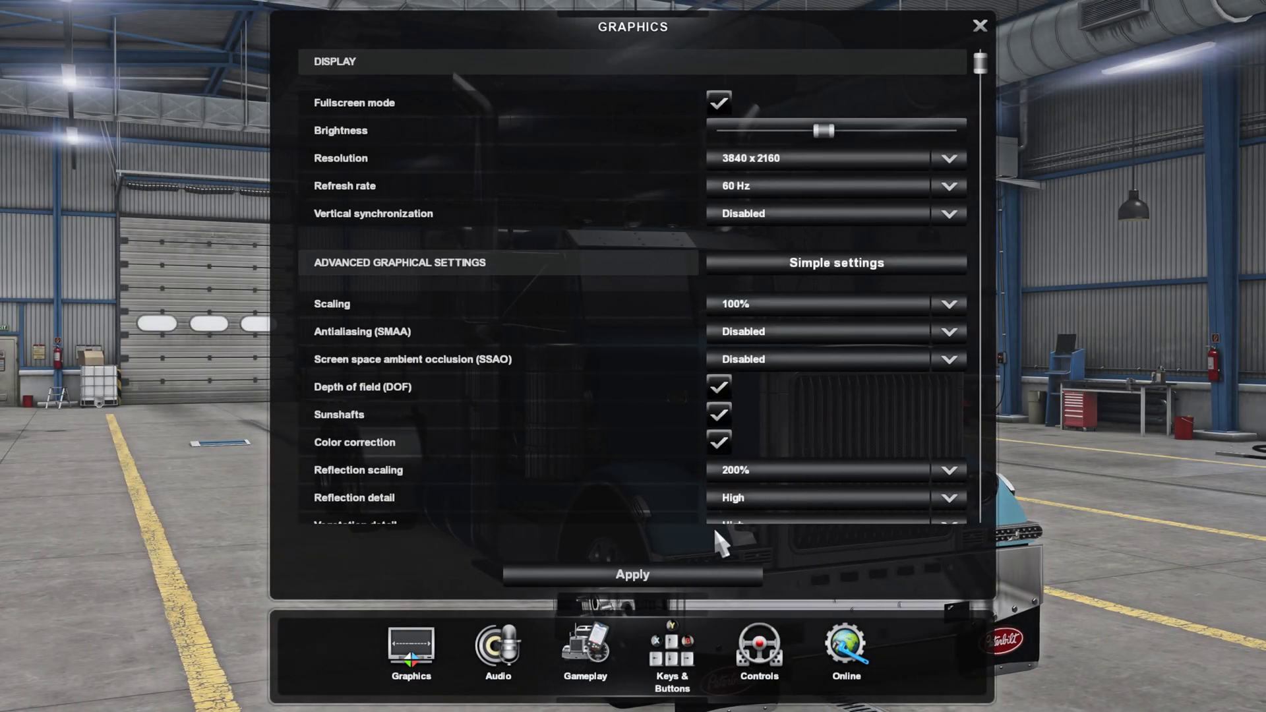
left_click(674, 575)
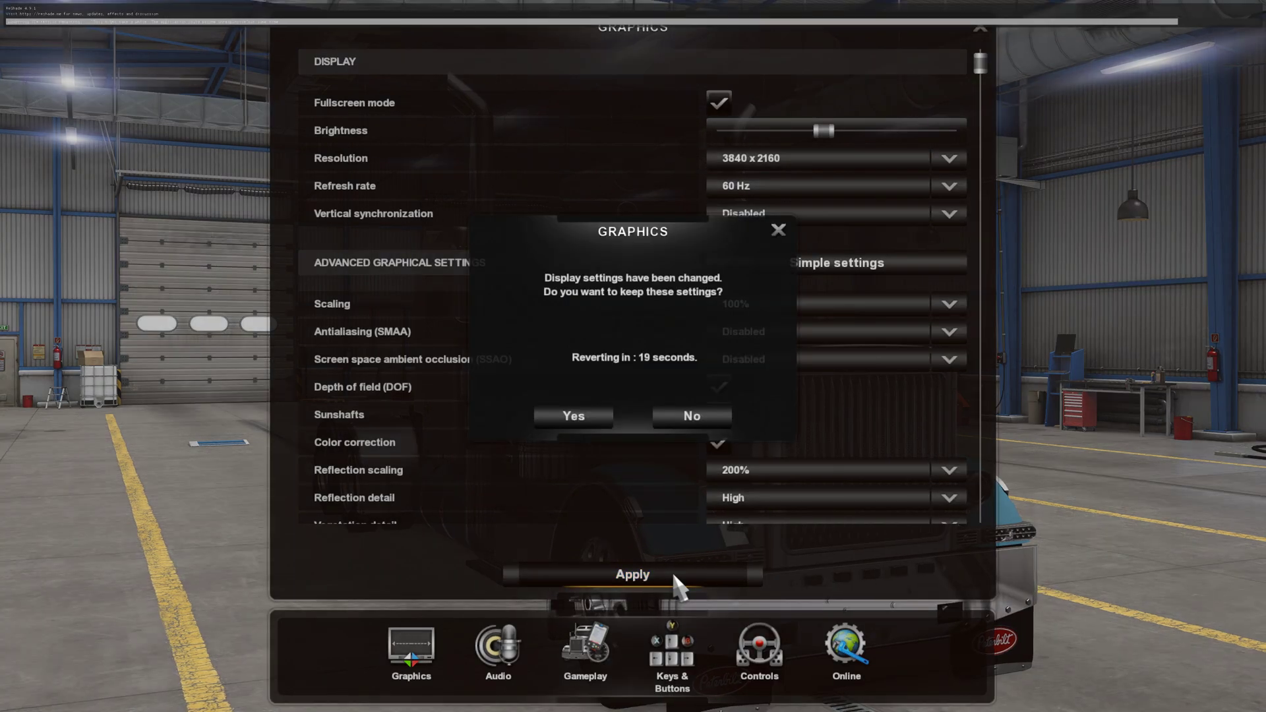
left_click(577, 418)
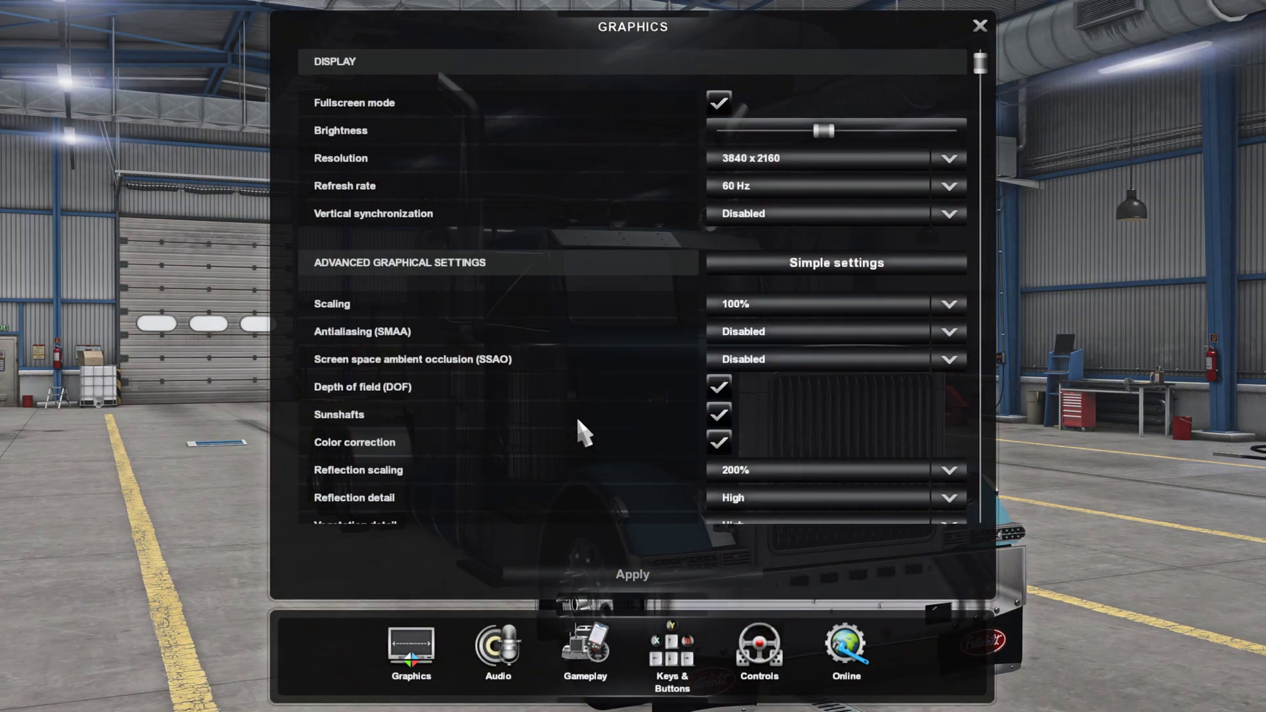
Step: Close the settings, resume driving, and switch through cab (1), overhead (3) and cinematic (7) cameras
left_click(980, 26)
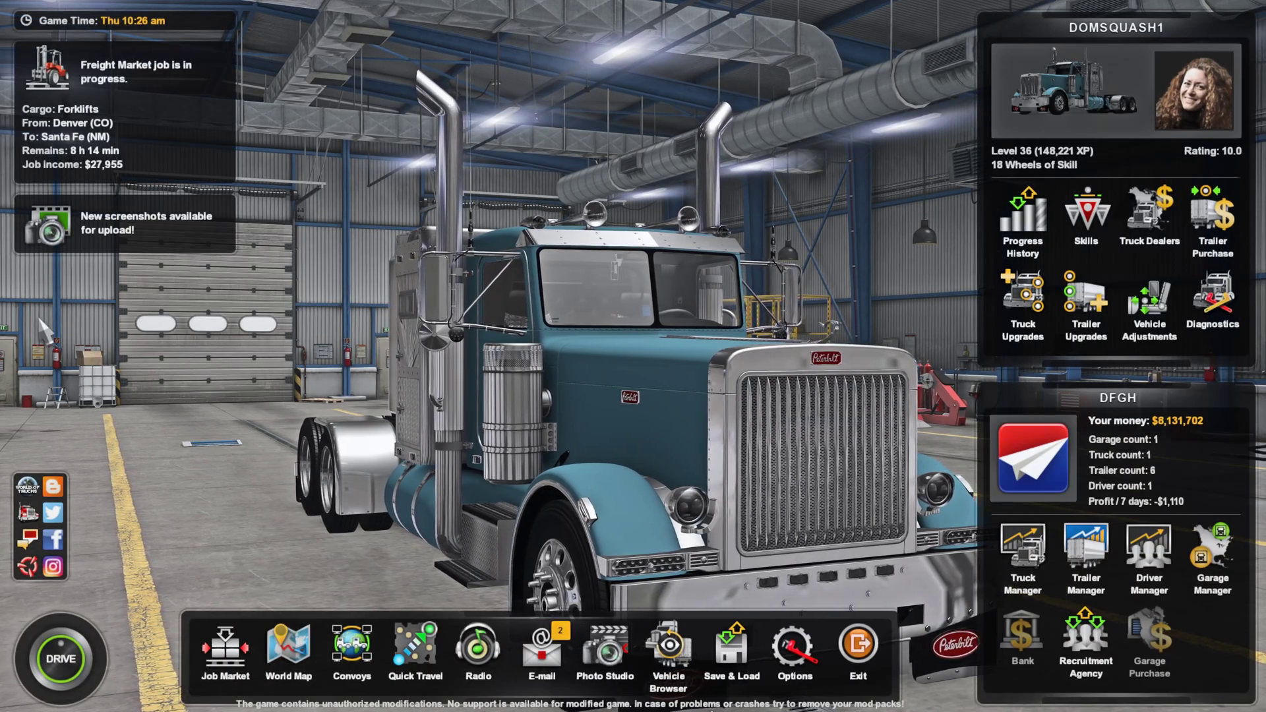
left_click(58, 666)
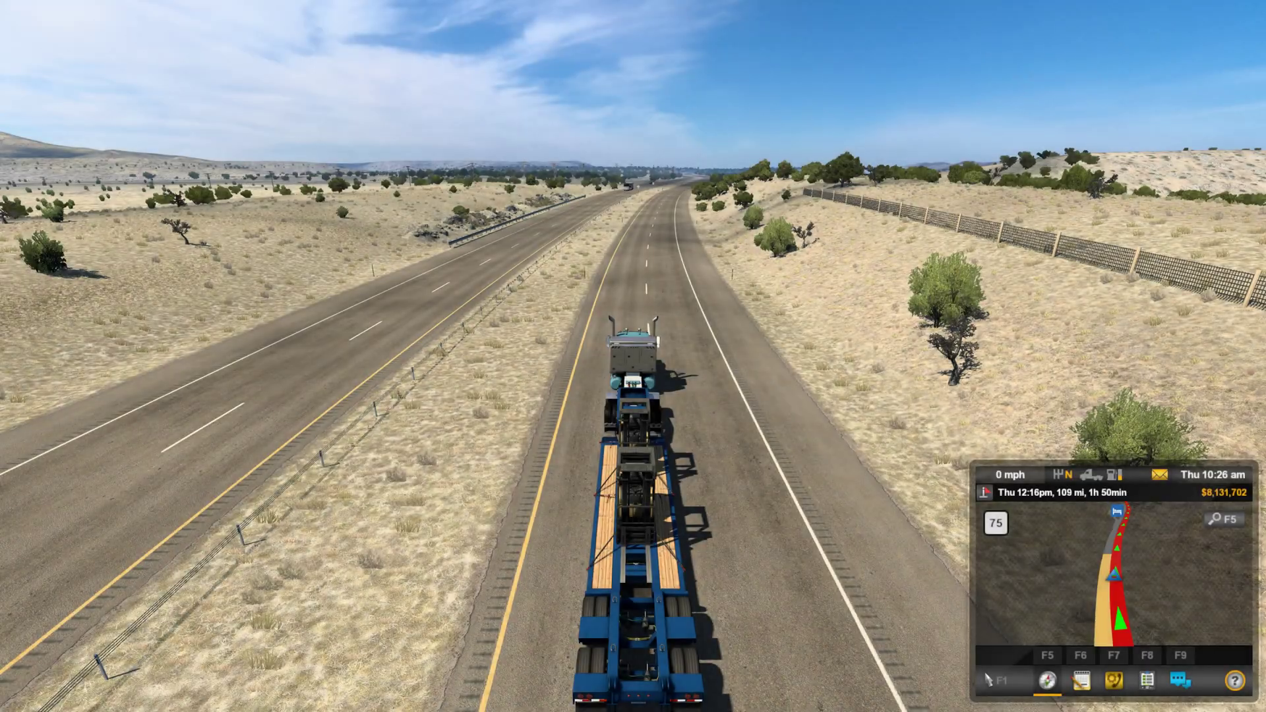
key("1")
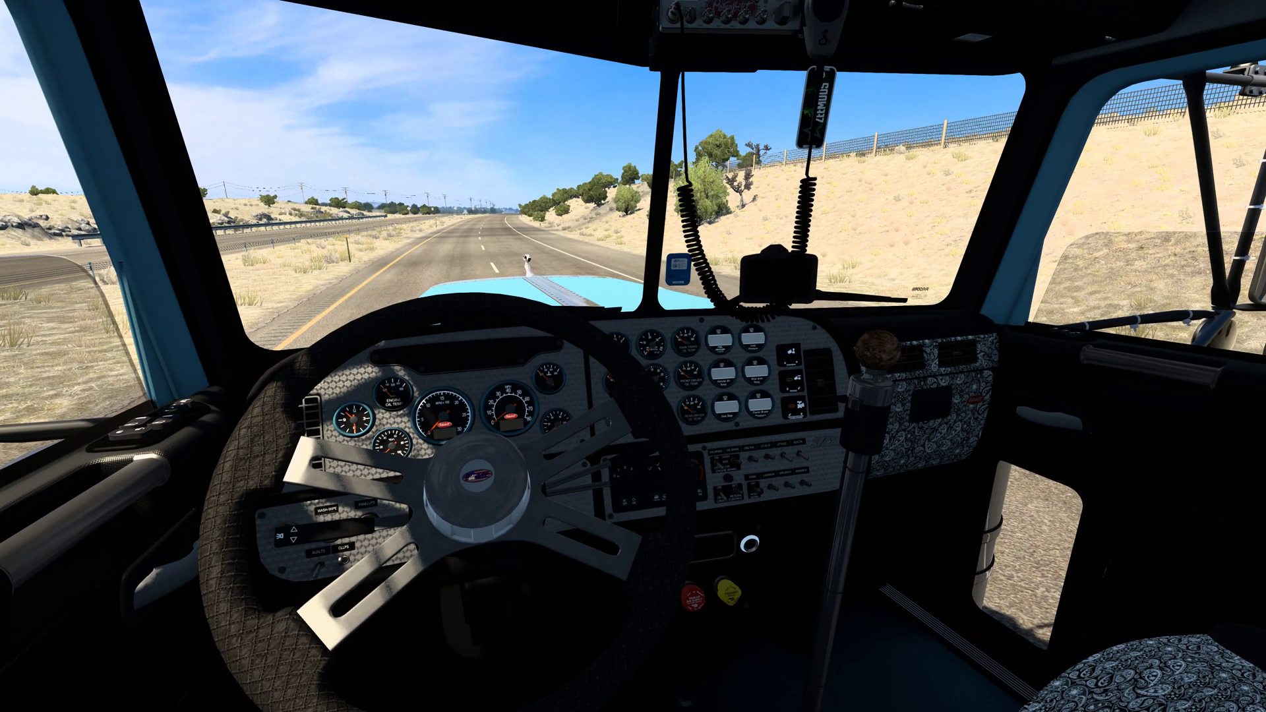
key("3")
key("7")
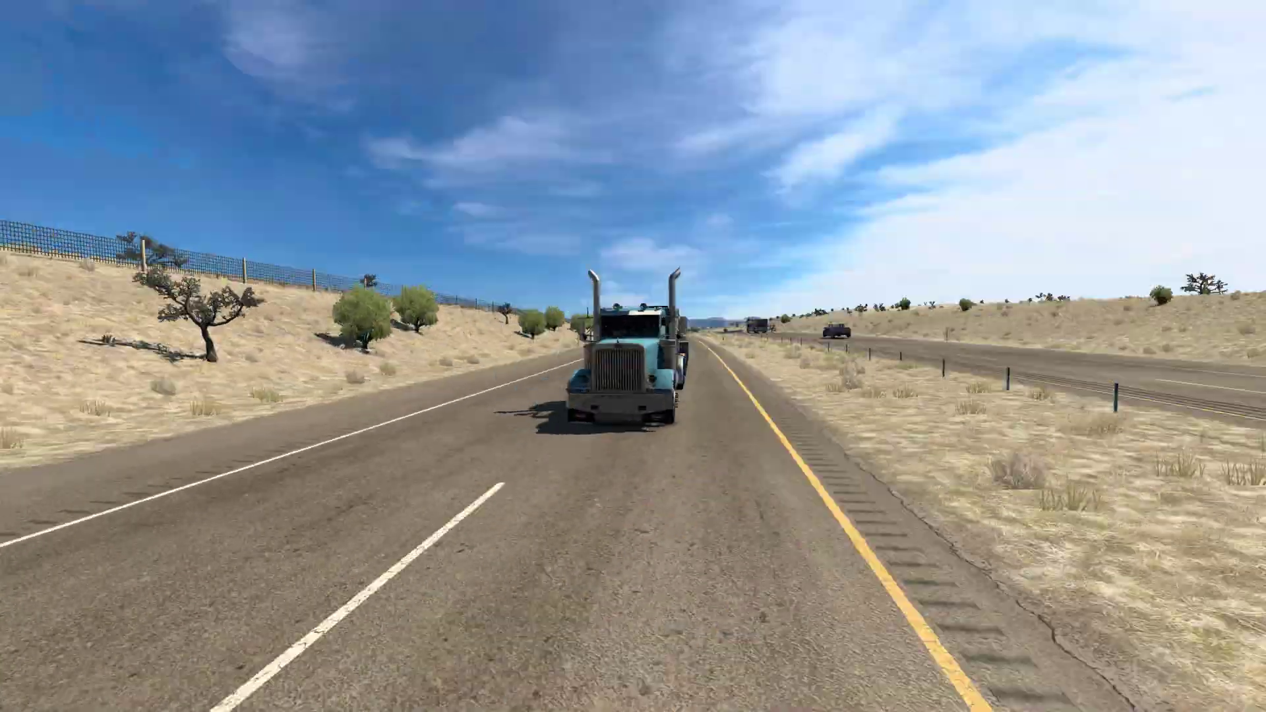